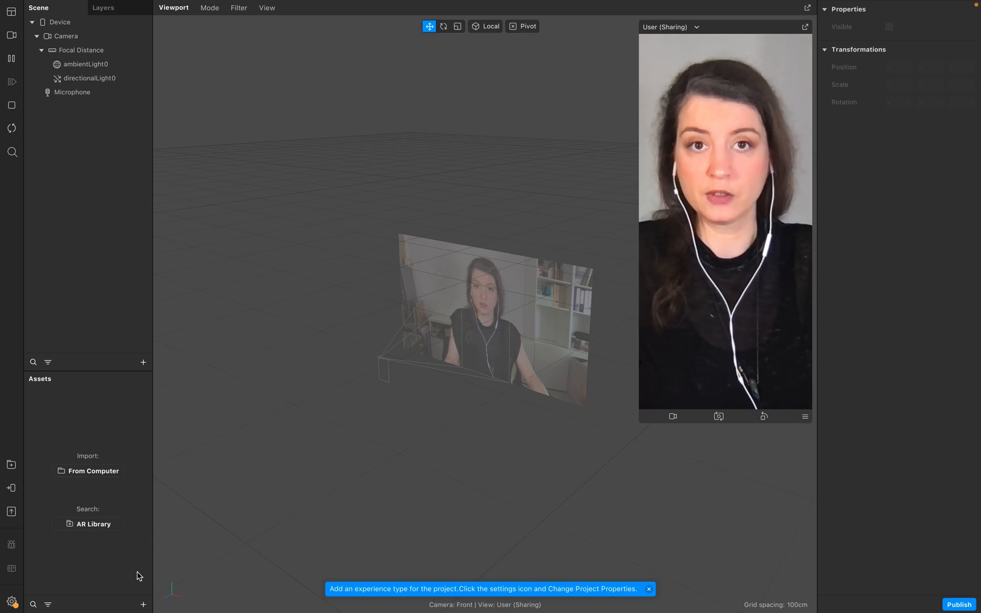
# Switch to the browser and view the GitHub repository holding the glasses and eye image files.
pyautogui.hotkey('ctrl', 'Up')
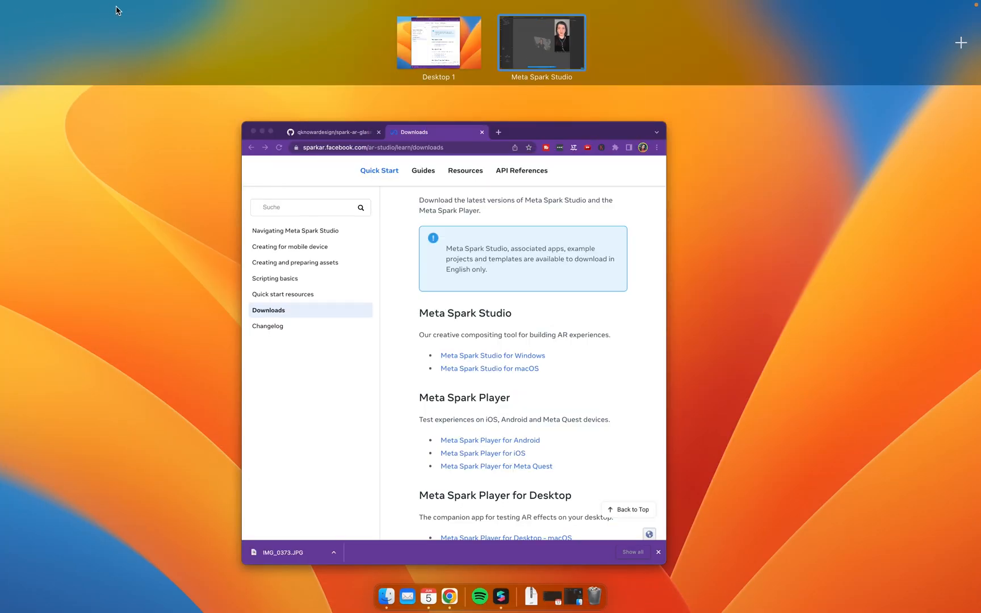
pyautogui.click(359, 398)
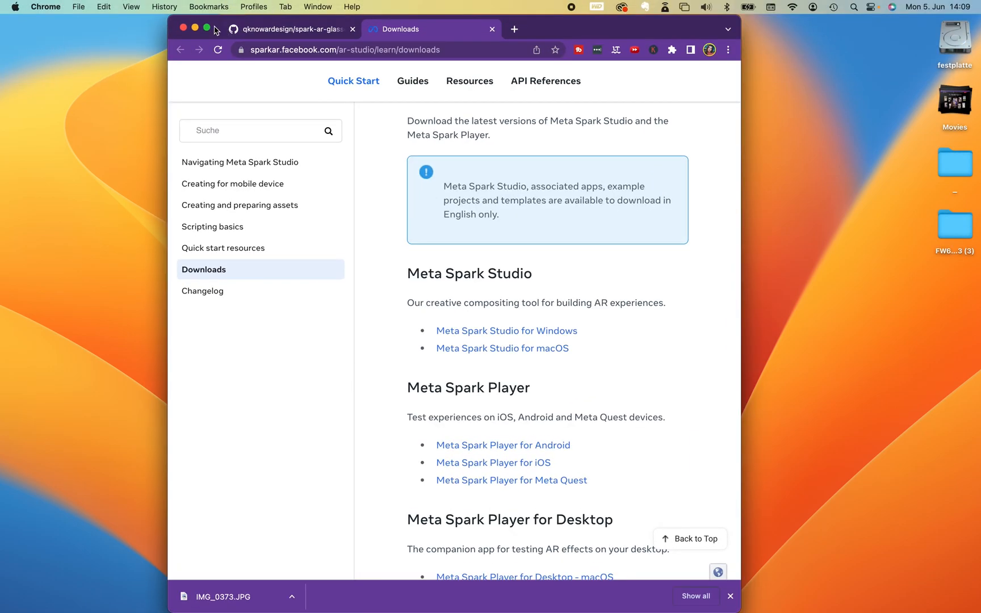
pyautogui.click(206, 28)
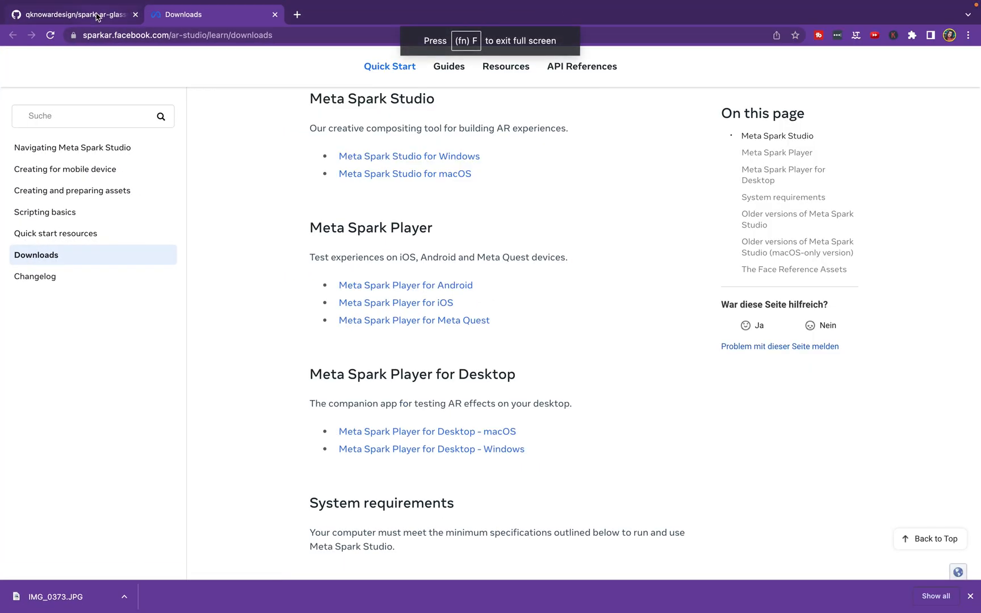
pyautogui.click(96, 16)
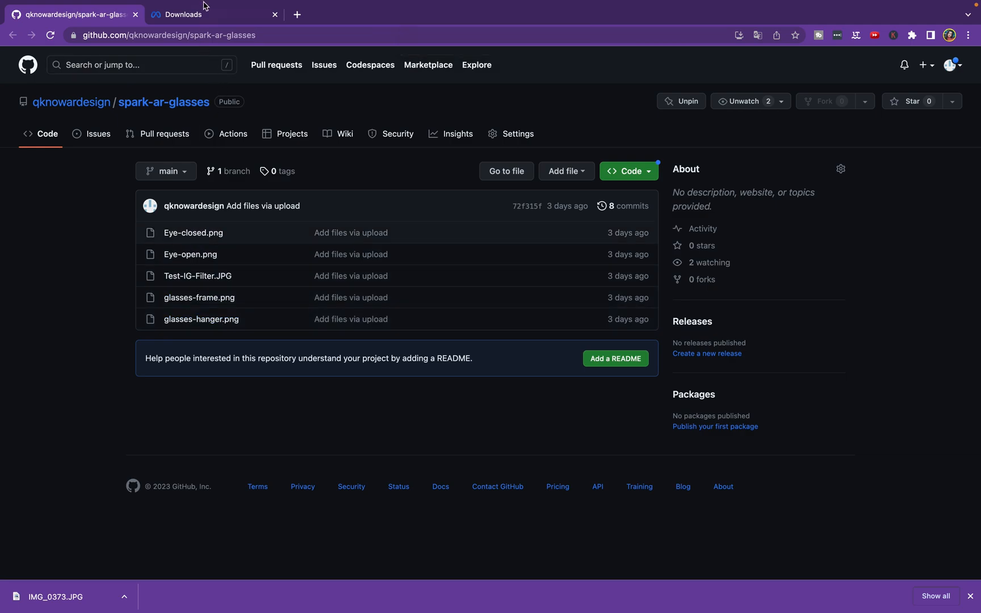
pyautogui.moveTo(209, 23)
pyautogui.click(209, 47)
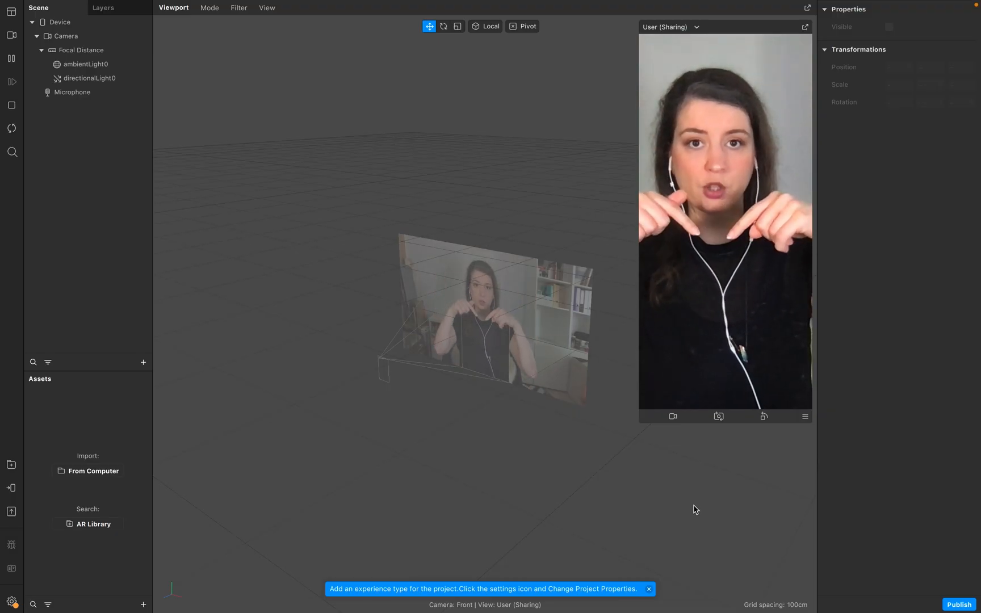
# Import the four PNG files glasses-frame, glasses-hanger, Eye-closed and Eye-open from the Material folder as assets.
pyautogui.click(142, 605)
pyautogui.moveTo(197, 432)
pyautogui.click(306, 435)
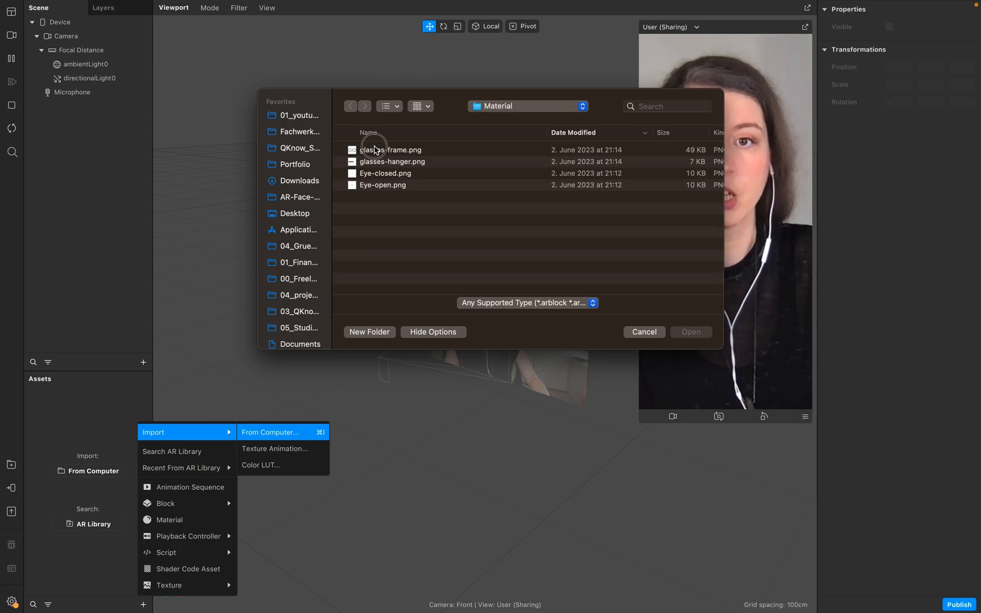
pyautogui.click(374, 150)
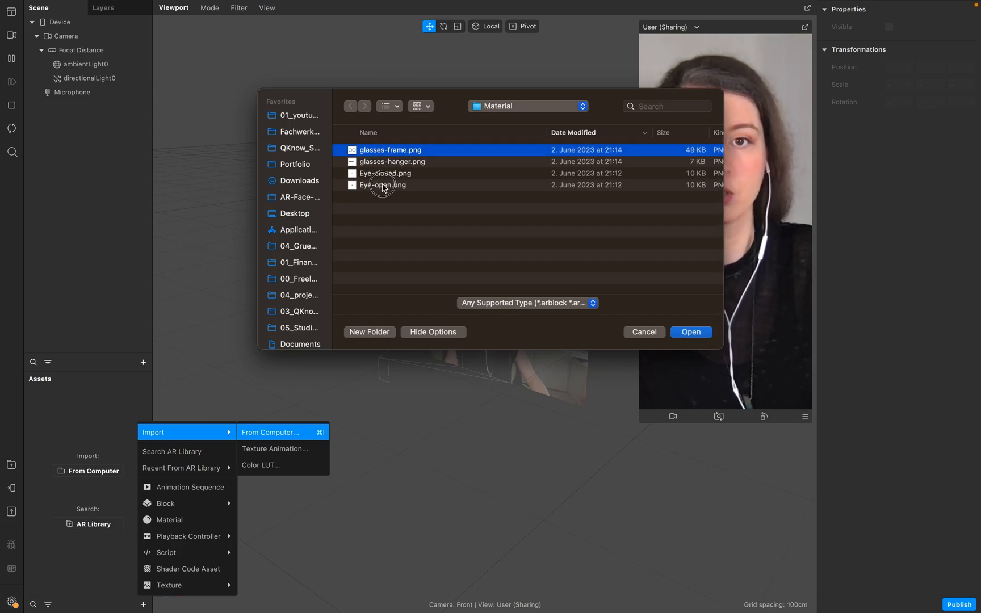
pyautogui.keyDown('shift'); pyautogui.click(384, 186); pyautogui.keyUp('shift')
pyautogui.press('Return')
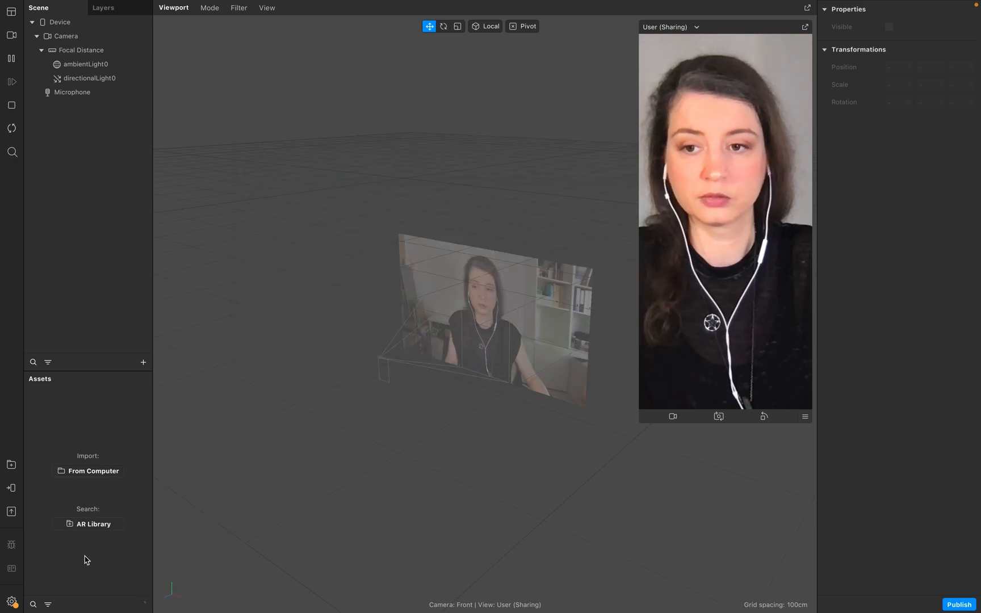
pyautogui.click(75, 501)
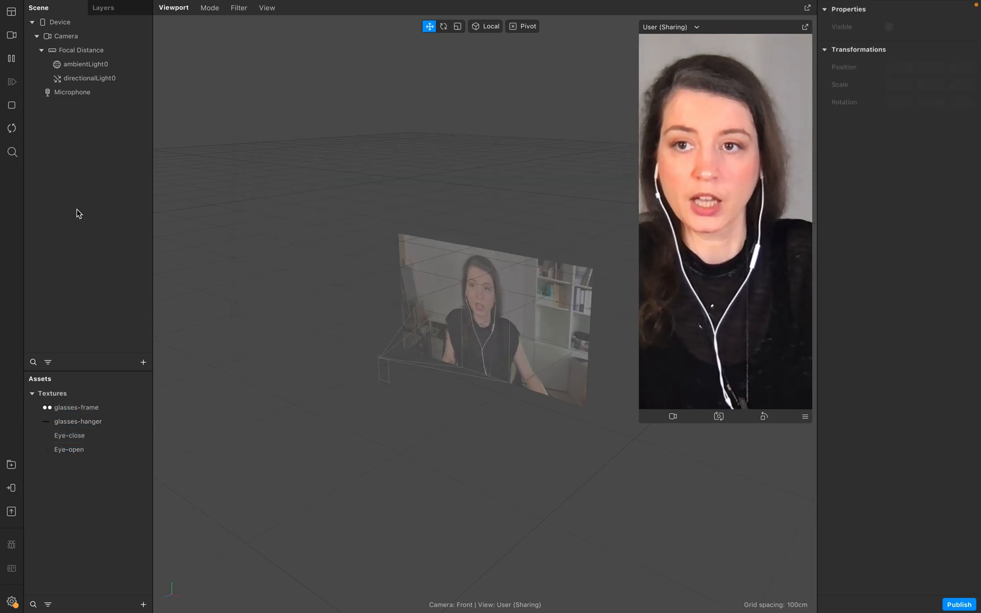
# Insert a Face Tracker into the scene and select it.
pyautogui.click(144, 363)
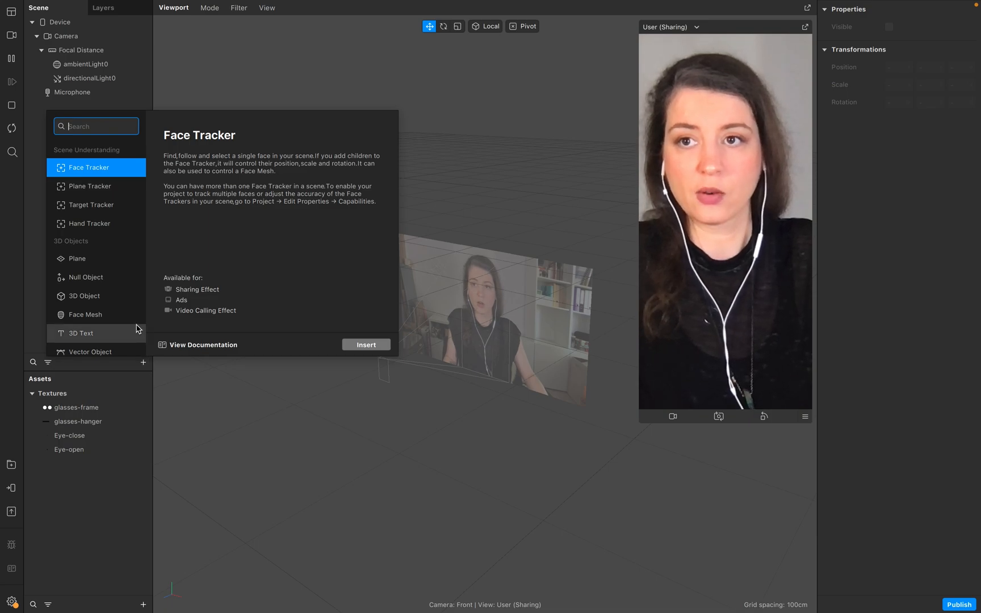
pyautogui.click(366, 345)
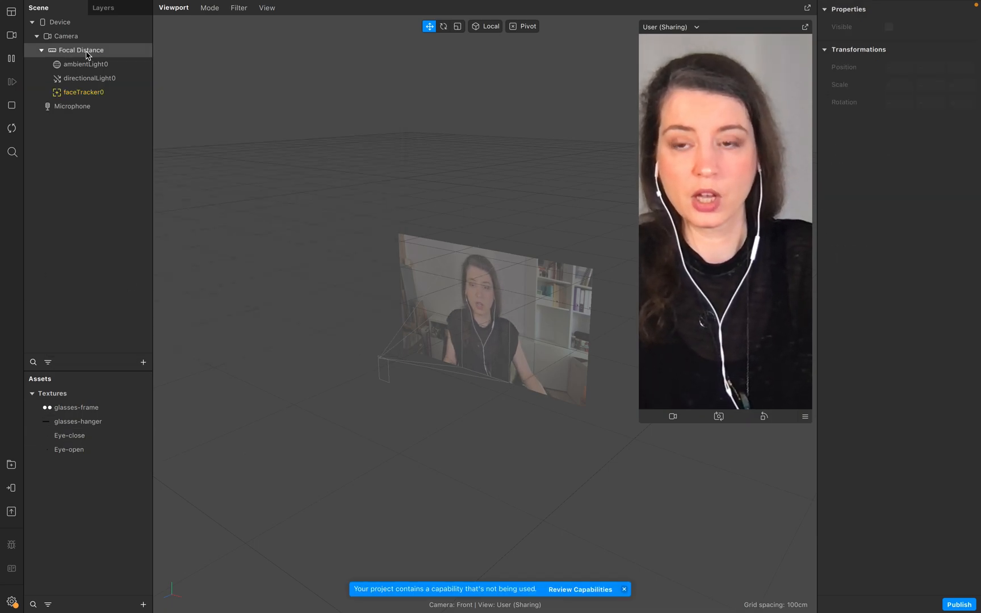
pyautogui.click(94, 92)
# Insert a plane and make it a child of faceTracker0.
pyautogui.click(146, 364)
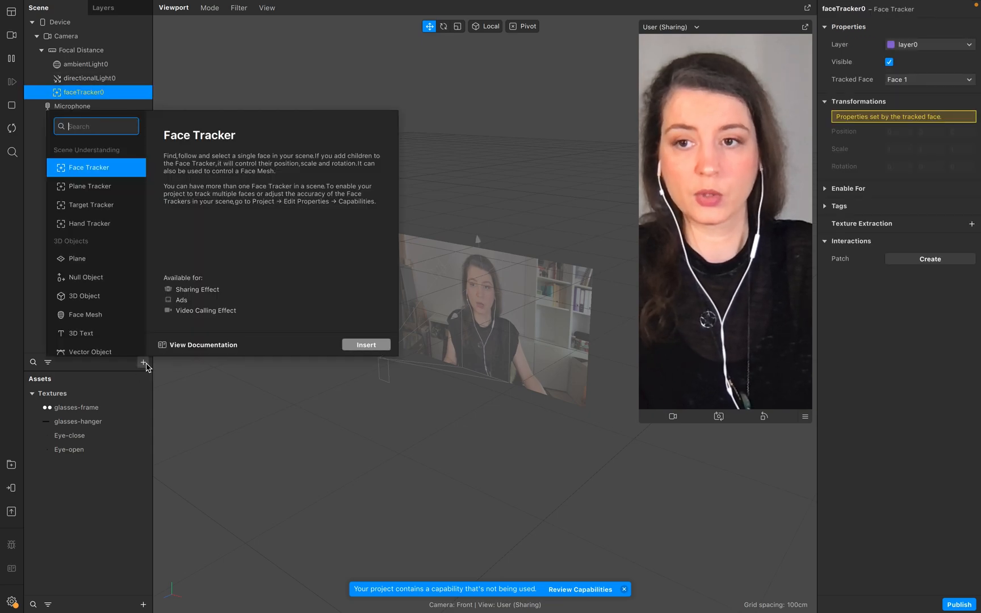
pyautogui.click(118, 264)
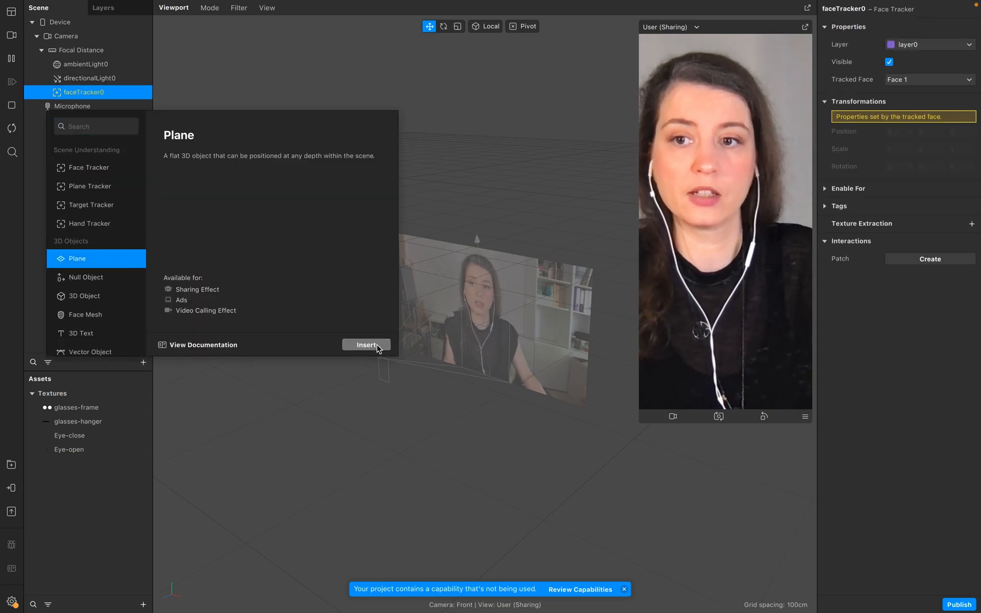
pyautogui.click(372, 344)
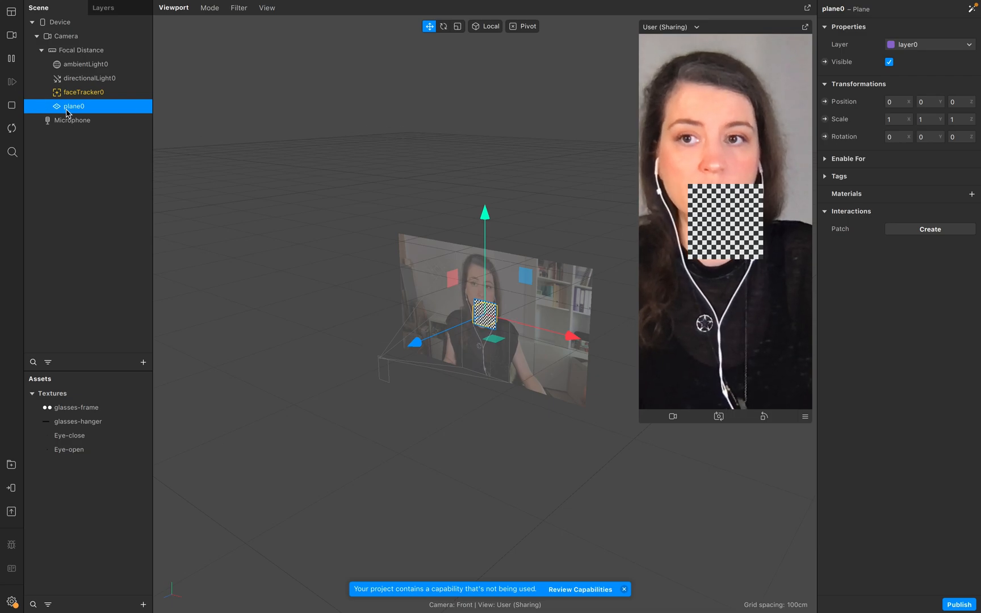
pyautogui.moveTo(84, 111); pyautogui.dragTo(86, 94)
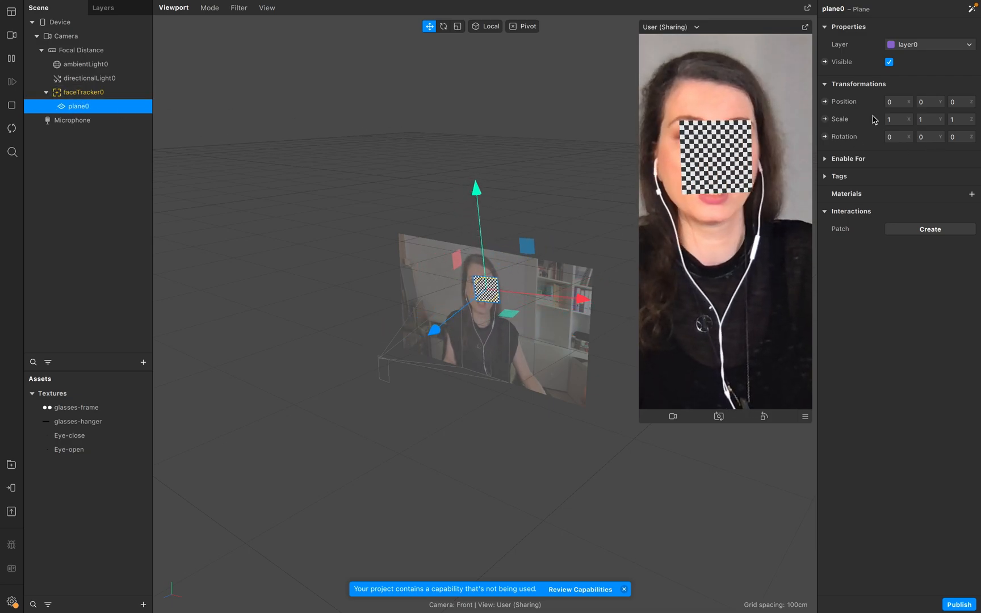
# Create a new material for the plane and set its shader type to Flat.
pyautogui.click(849, 196)
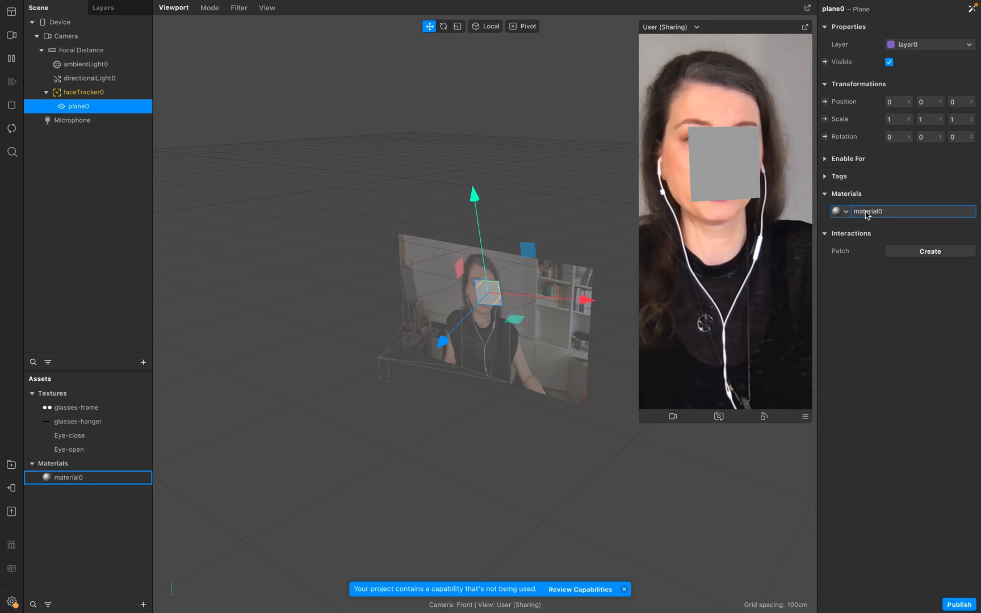
pyautogui.click(872, 212)
pyautogui.click(933, 29)
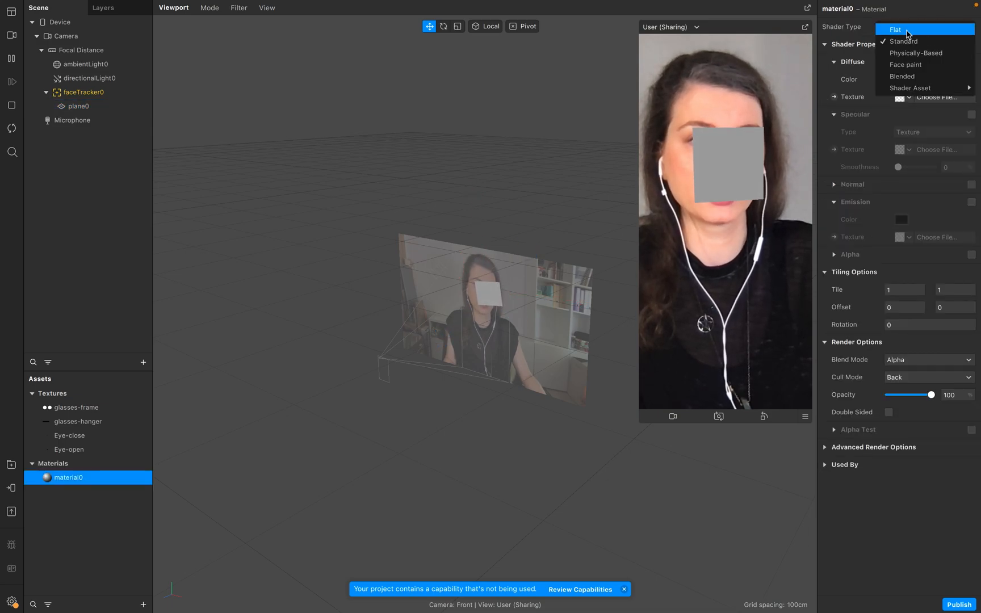
pyautogui.click(903, 30)
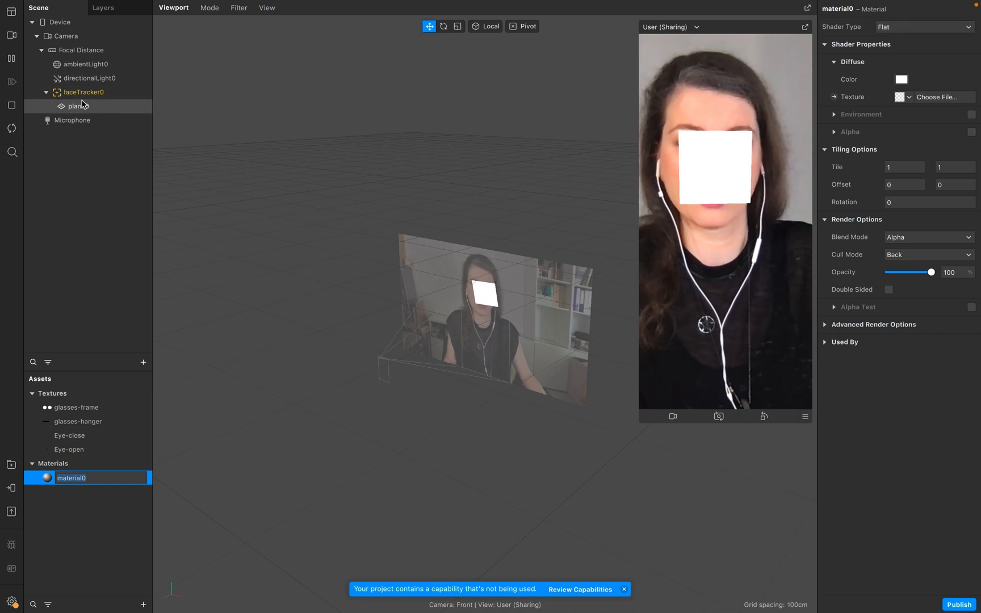
# Rename the new material glasses-frame, reusing the texture's name.
pyautogui.click(93, 546)
pyautogui.click(78, 410)
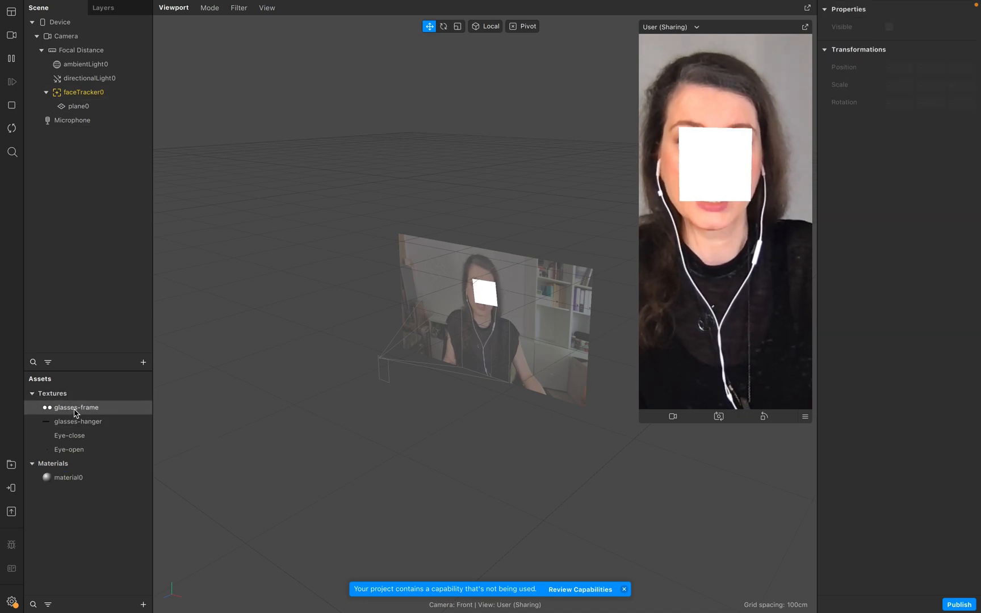
pyautogui.click(79, 412)
pyautogui.press('super+c')
pyautogui.click(103, 505)
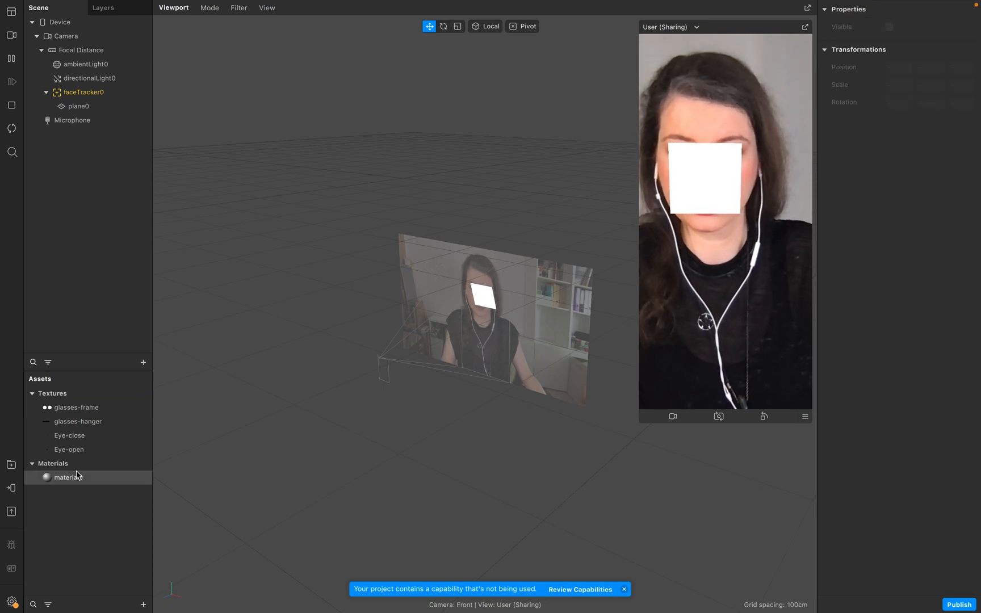
pyautogui.doubleClick(84, 479)
pyautogui.press('super+v')
pyautogui.click(92, 519)
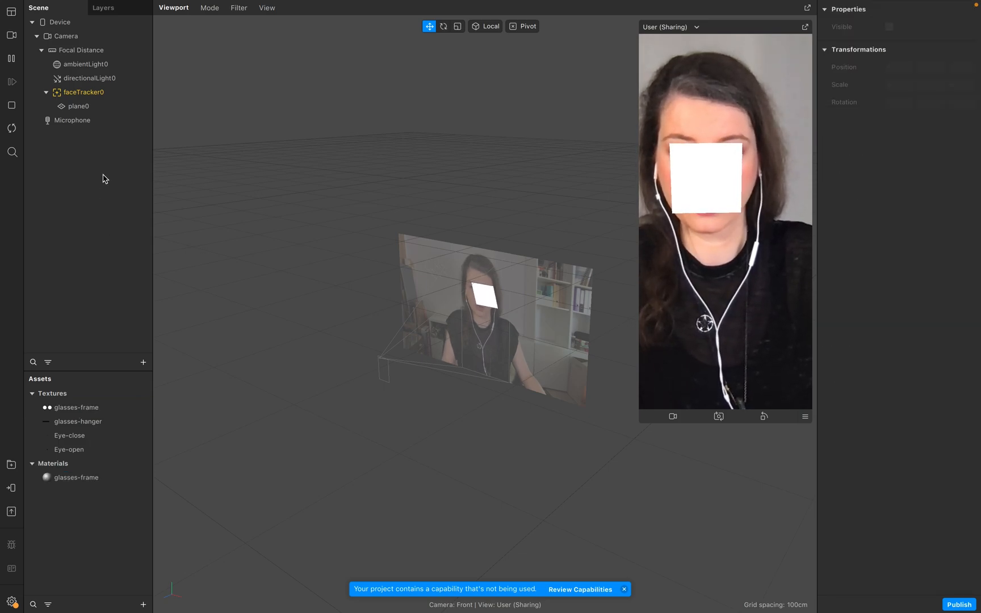
# Rename the plane under the face tracker glasses-frame.
pyautogui.click(85, 119)
pyautogui.click(94, 106)
pyautogui.click(94, 108)
pyautogui.press('super+v')
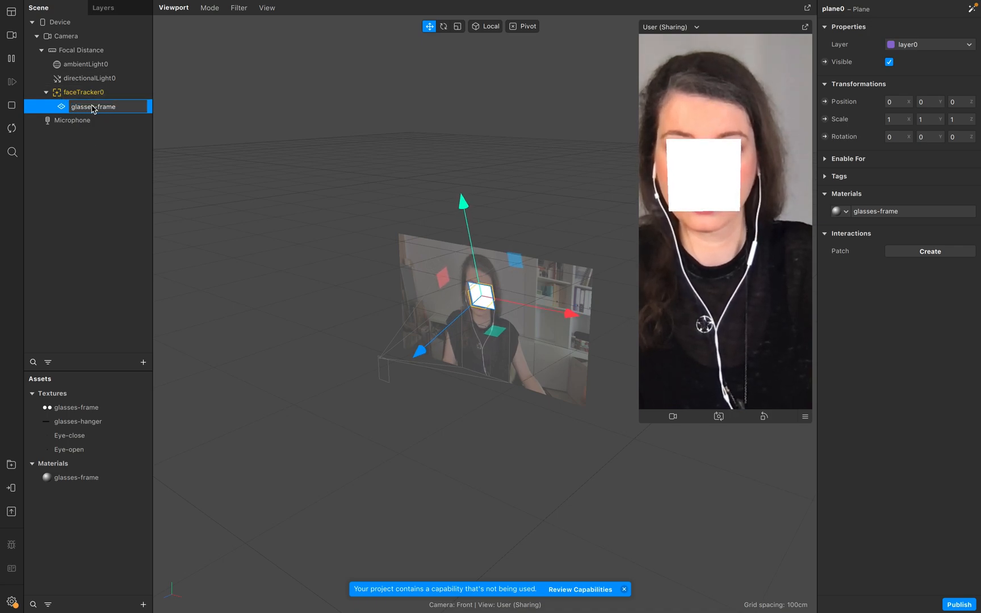
pyautogui.click(102, 185)
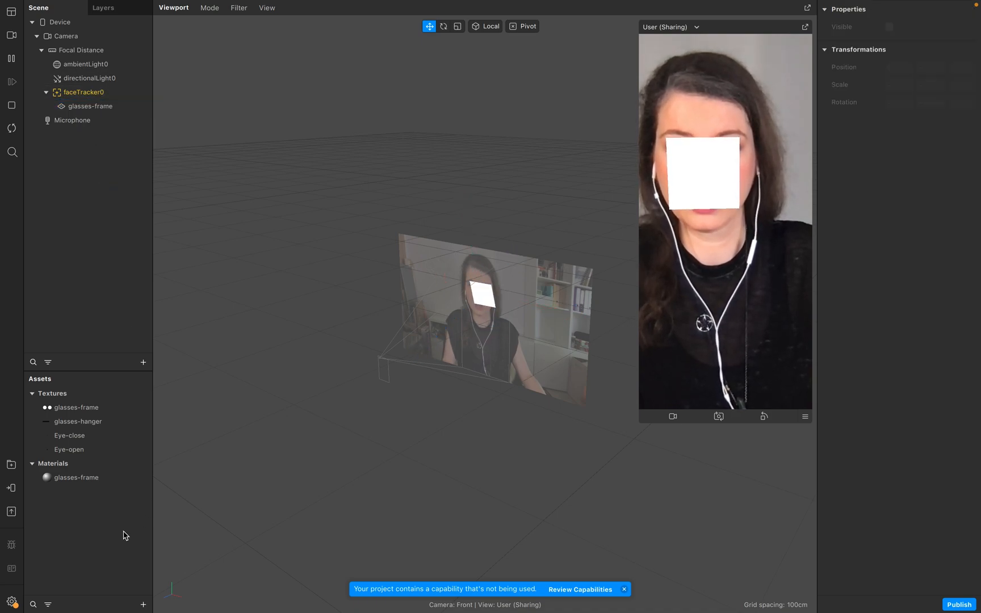
# Assign the glasses-frame texture as the glasses-frame material's diffuse texture.
pyautogui.click(57, 478)
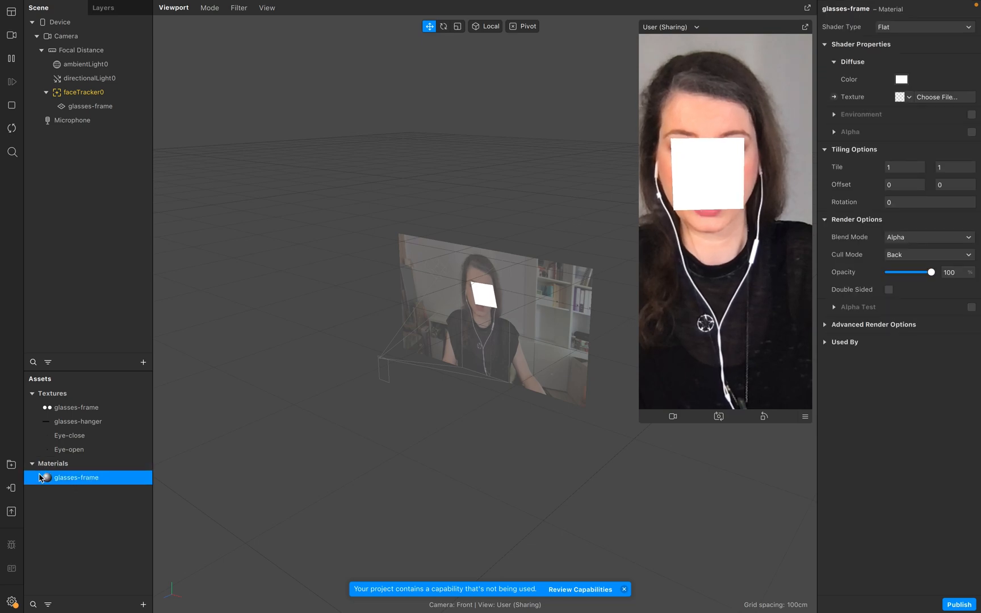
pyautogui.click(904, 97)
pyautogui.click(914, 112)
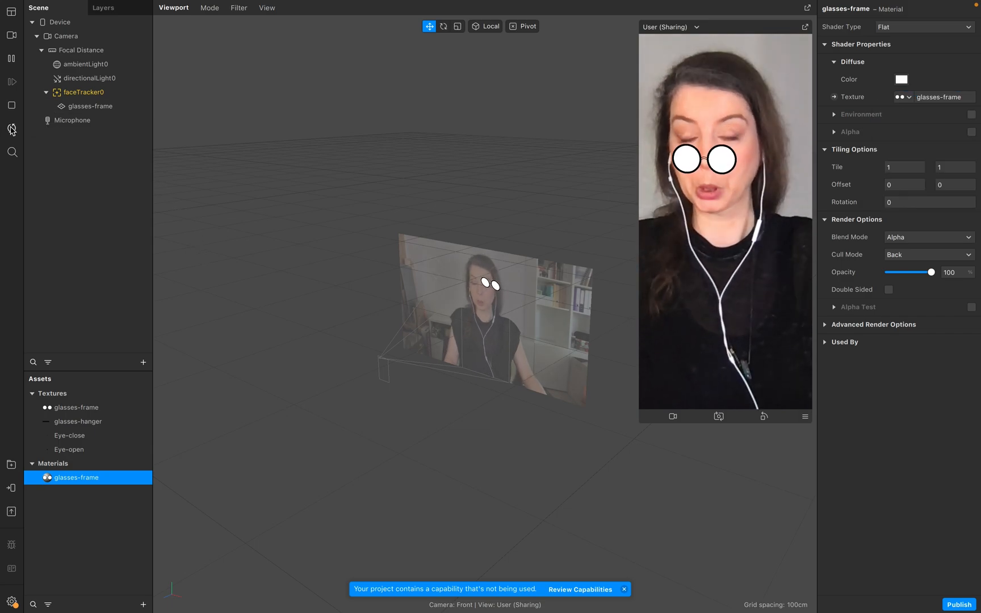
# Set the glasses-frame plane's scale to 1.5 in X and Y.
pyautogui.click(91, 106)
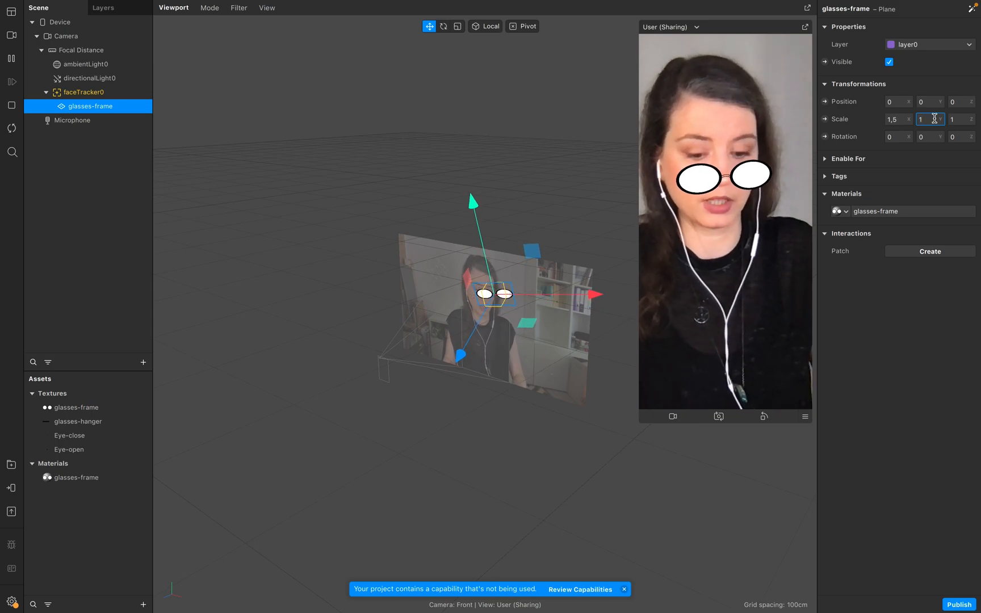
pyautogui.click(961, 119)
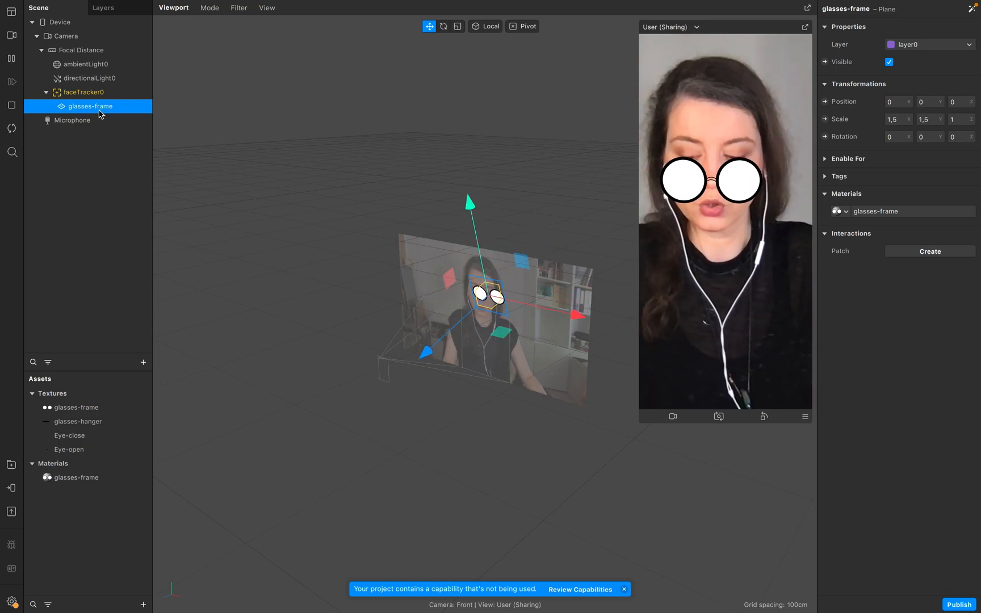
# Duplicate the glasses-frame plane twice.
pyautogui.hotkey('ctrl', 'd')
pyautogui.hotkey('ctrl', 'd')
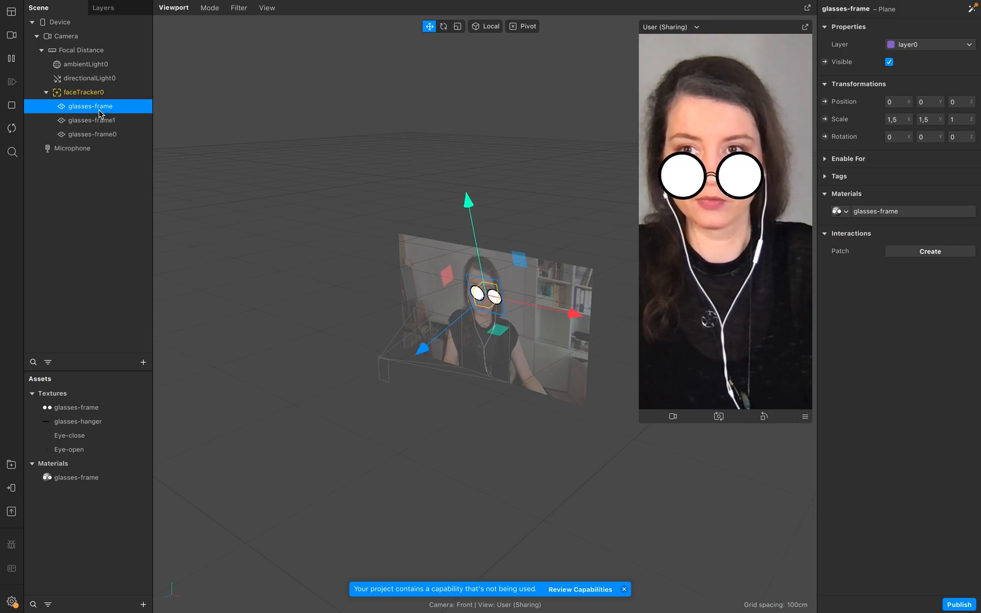
pyautogui.click(103, 230)
# Rename the two duplicate planes glasses-hanger-r and glasses-hanger-l.
pyautogui.doubleClick(116, 126)
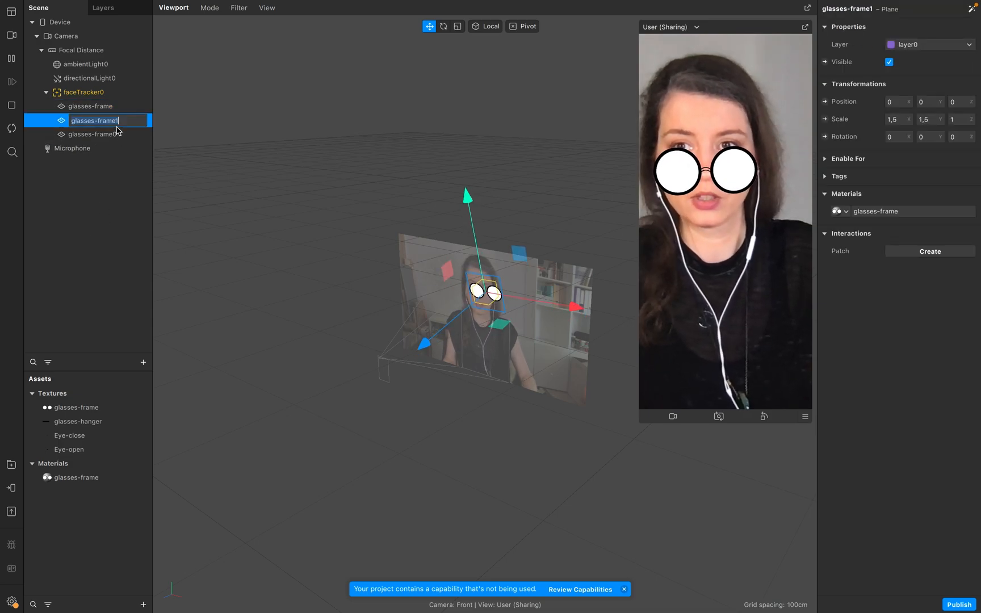
pyautogui.write('hanger')
pyautogui.write('_r')
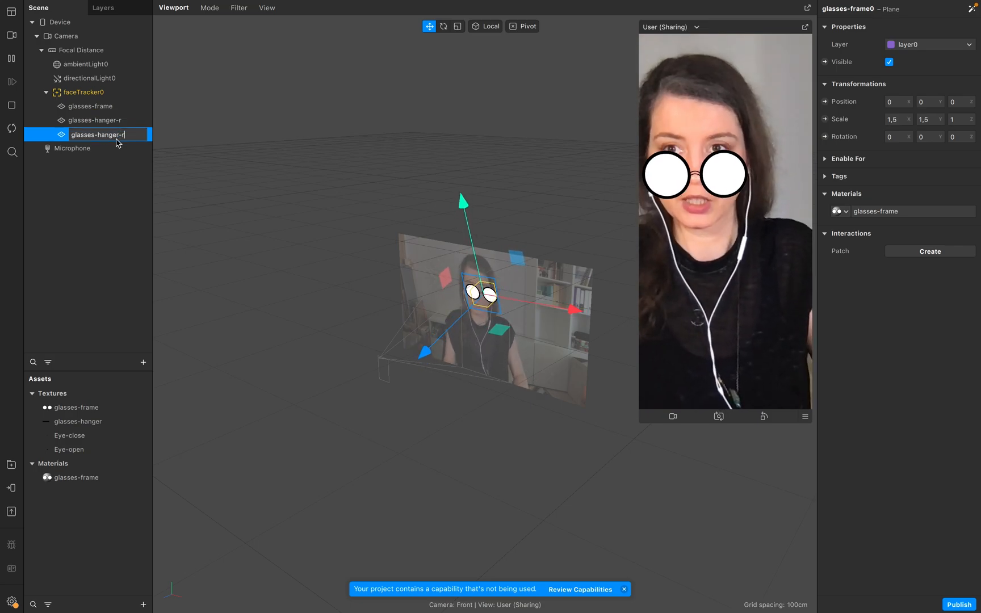
pyautogui.click(156, 149)
# Select both hanger planes and give them a new material.
pyautogui.click(105, 122)
pyautogui.keyDown('shift'); pyautogui.click(120, 133); pyautogui.keyUp('shift')
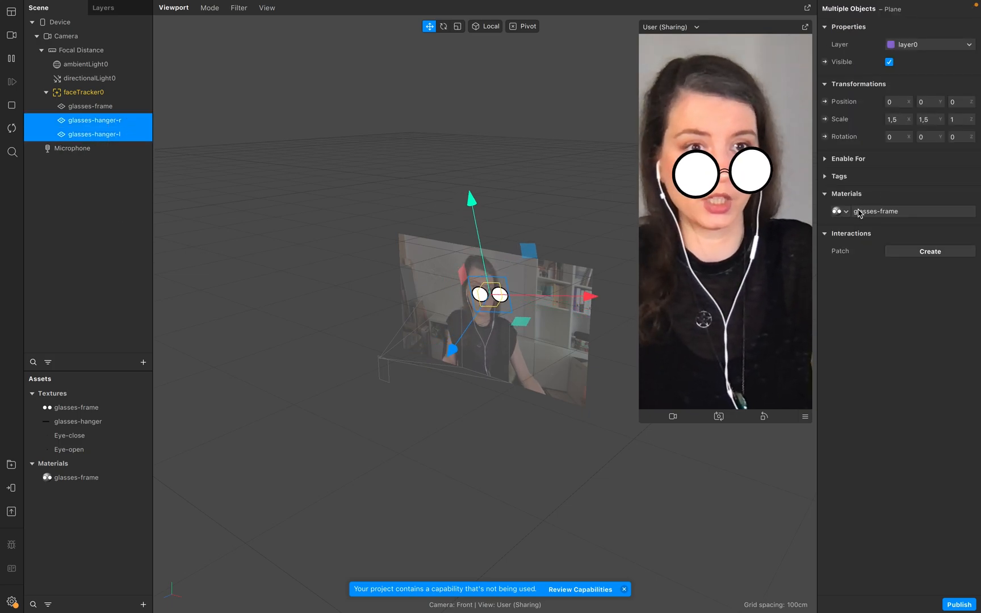
pyautogui.click(840, 211)
pyautogui.click(893, 250)
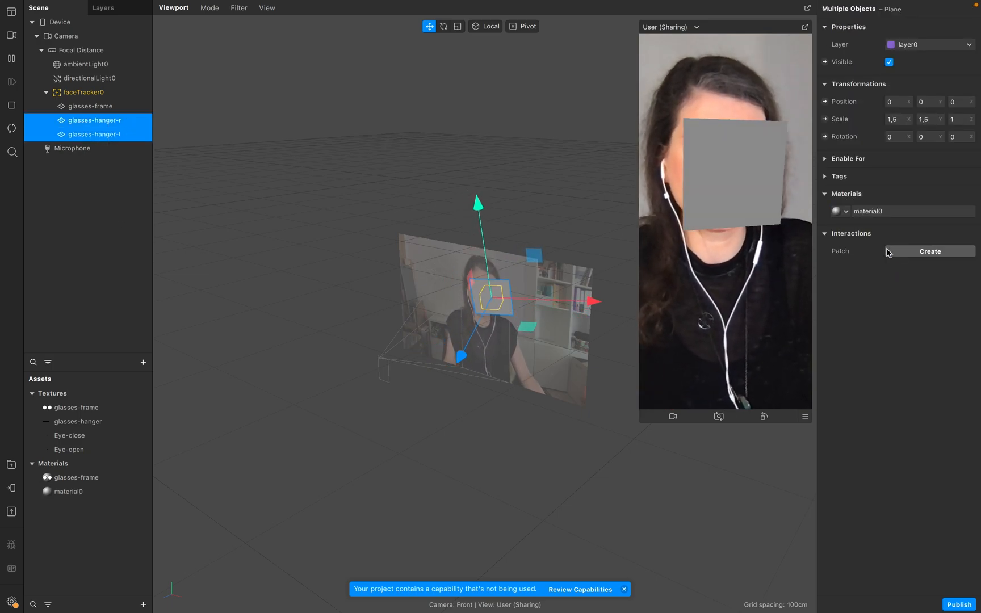
# Rename the new material glasses-hanger.
pyautogui.doubleClick(76, 494)
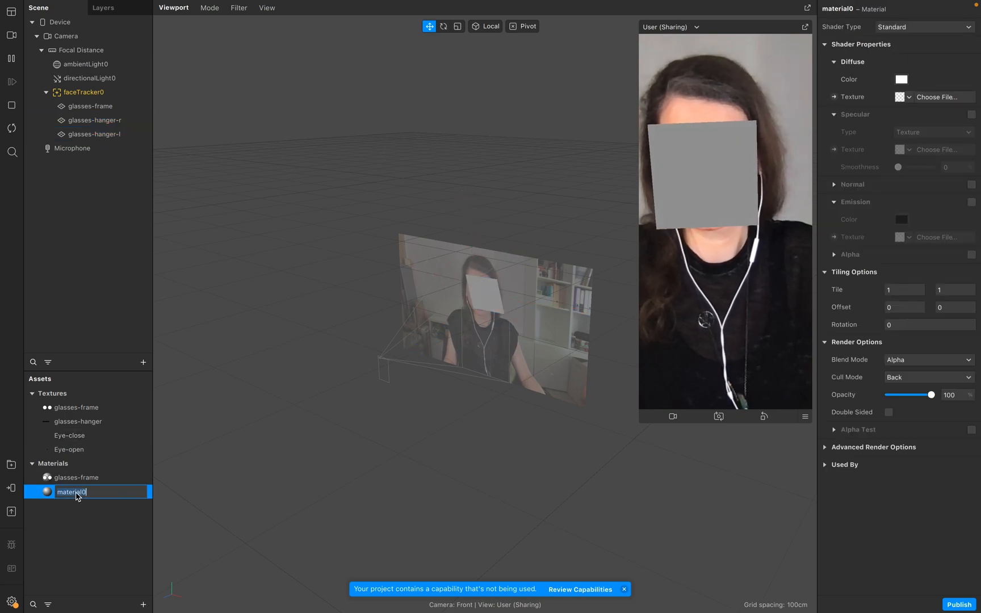
pyautogui.write('glasses-hanger-r')
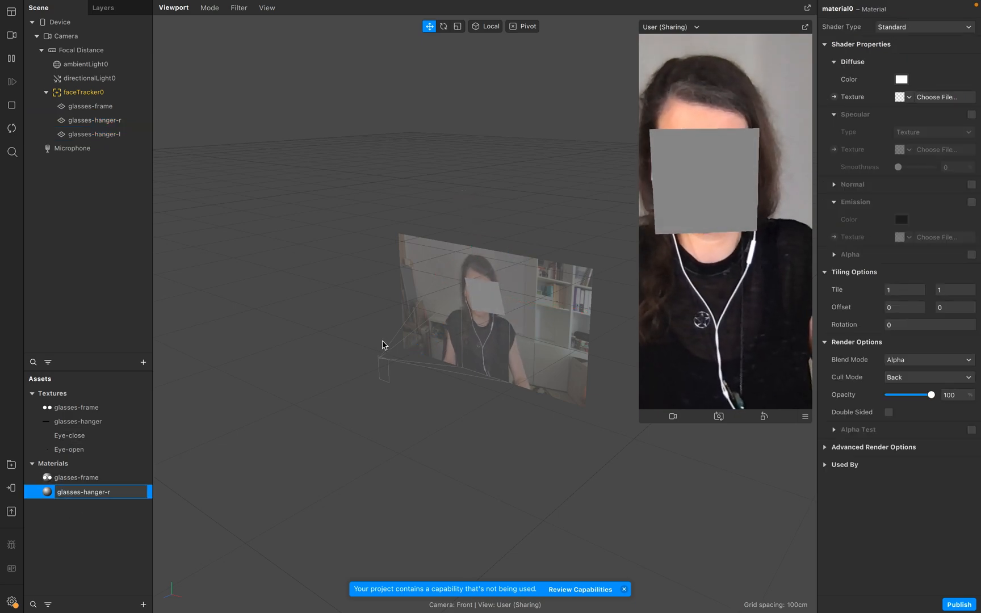
pyautogui.press('BackSpace')
pyautogui.press('BackSpace')
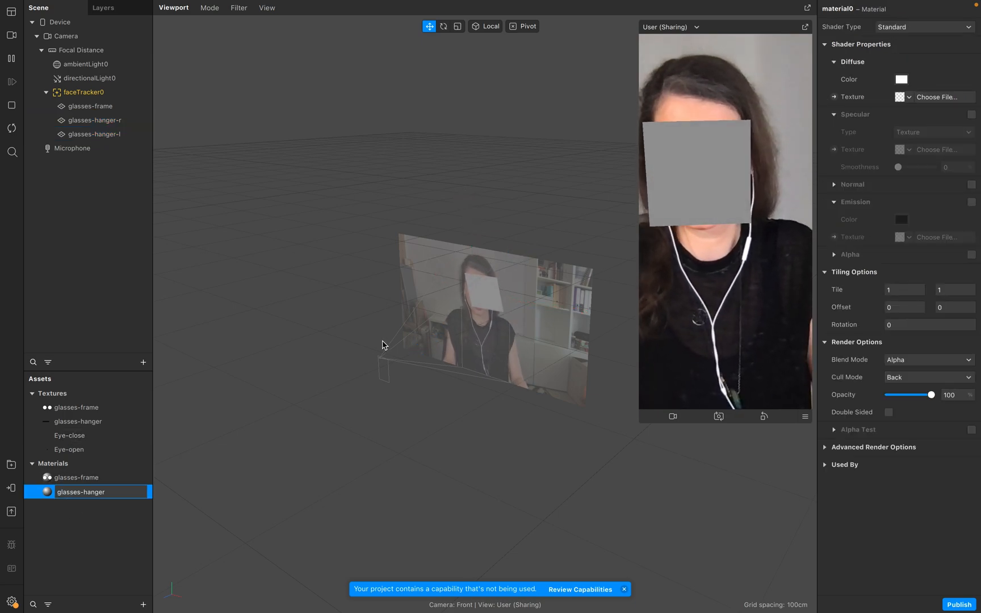
# Set the glasses-hanger material's shader type to Flat and its diffuse texture to glasses-hanger.
pyautogui.click(888, 28)
pyautogui.click(902, 30)
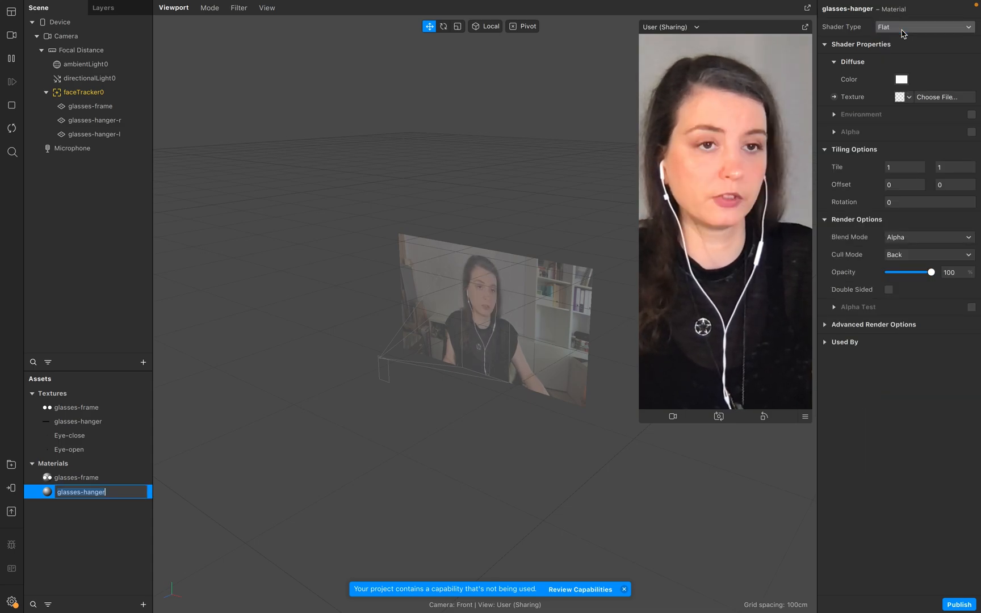
pyautogui.click(904, 97)
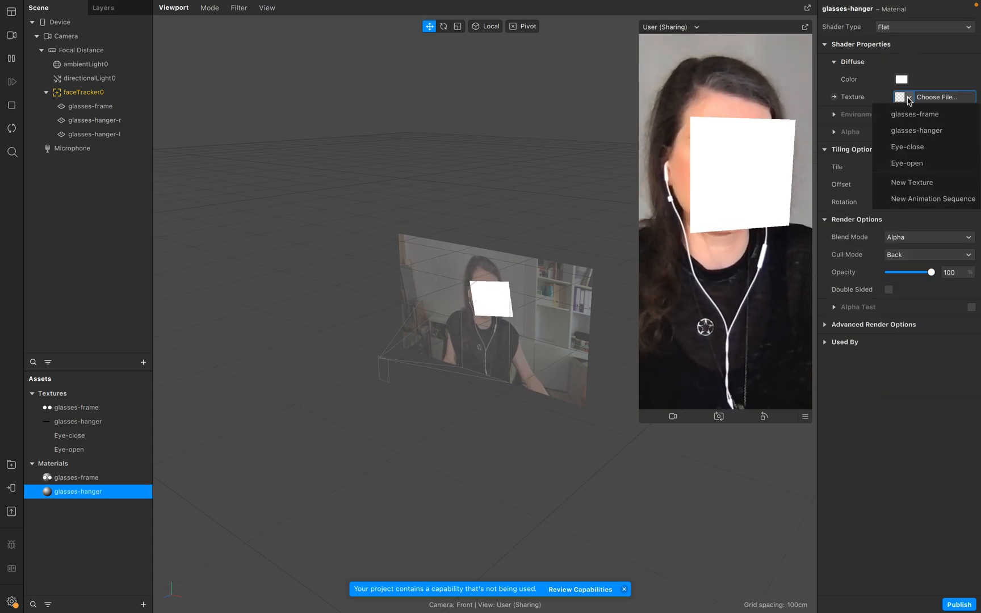
pyautogui.click(911, 130)
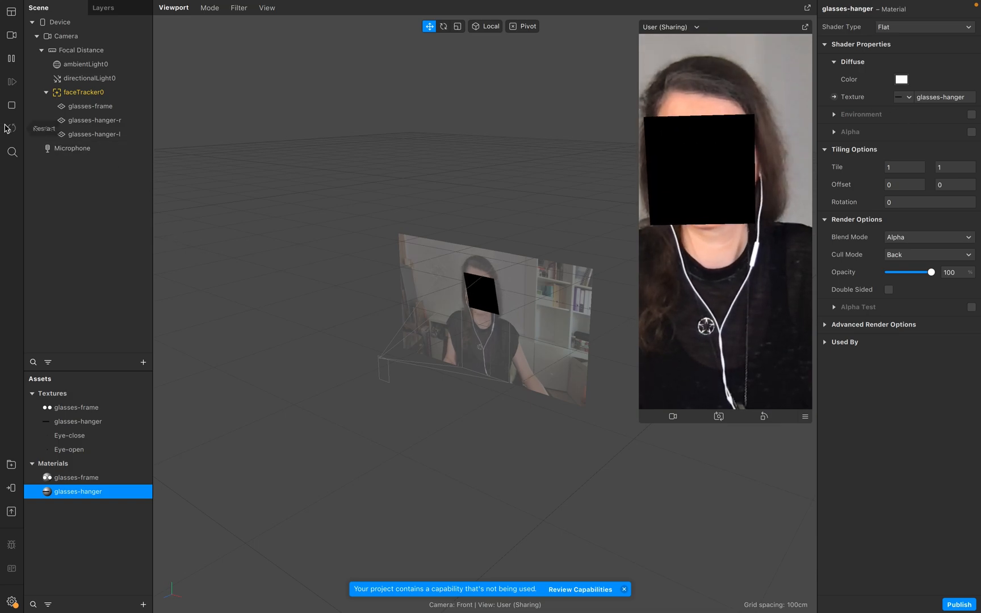
# Select both hanger planes and set their Y rotation to 90.
pyautogui.click(95, 121)
pyautogui.keyDown('shift'); pyautogui.click(98, 135); pyautogui.keyUp('shift')
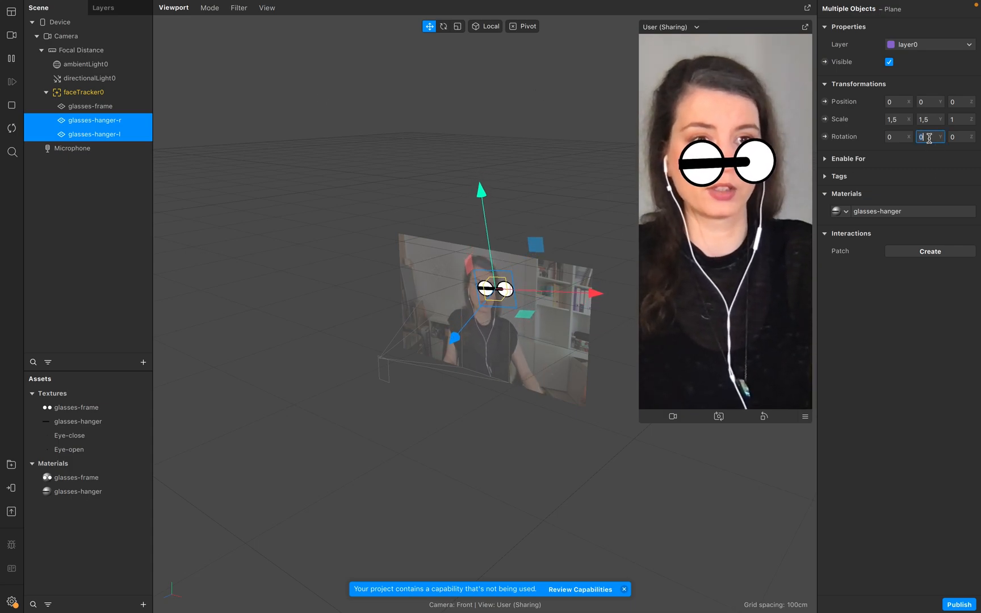
pyautogui.write('90')
pyautogui.press('Return')
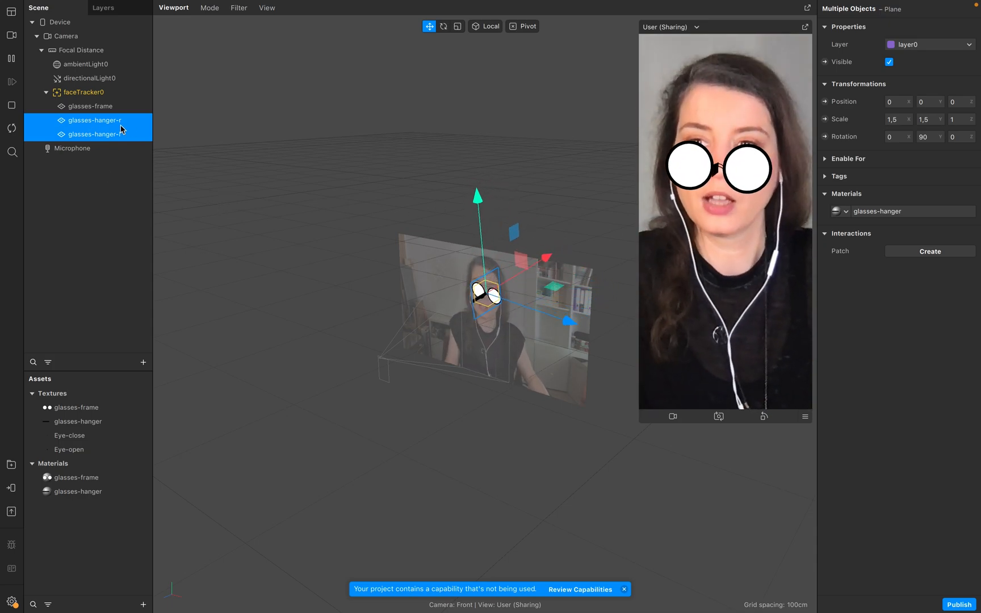
# Enable Double Sided rendering on the glasses-hanger material.
pyautogui.doubleClick(64, 489)
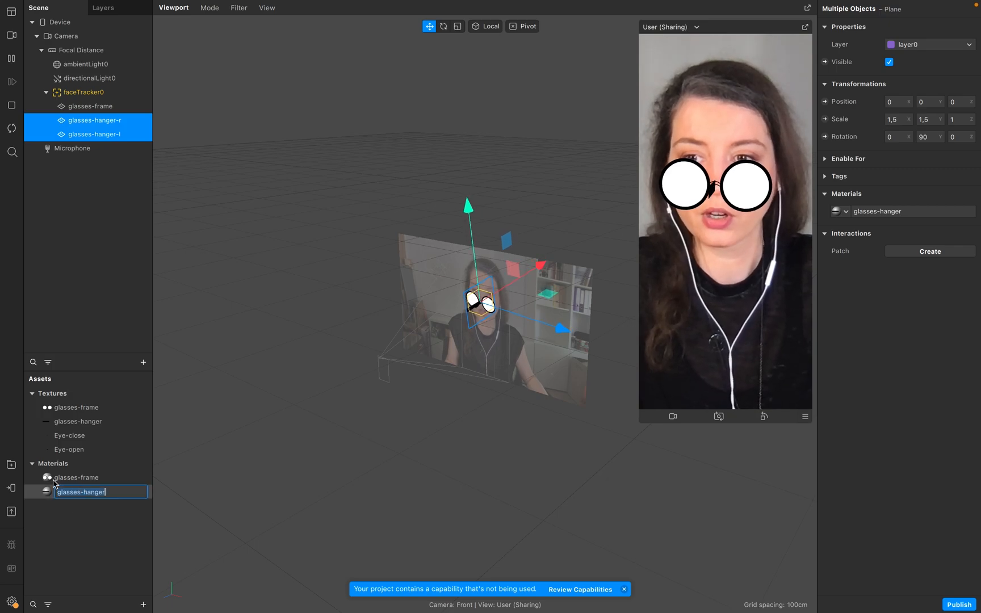
pyautogui.click(47, 494)
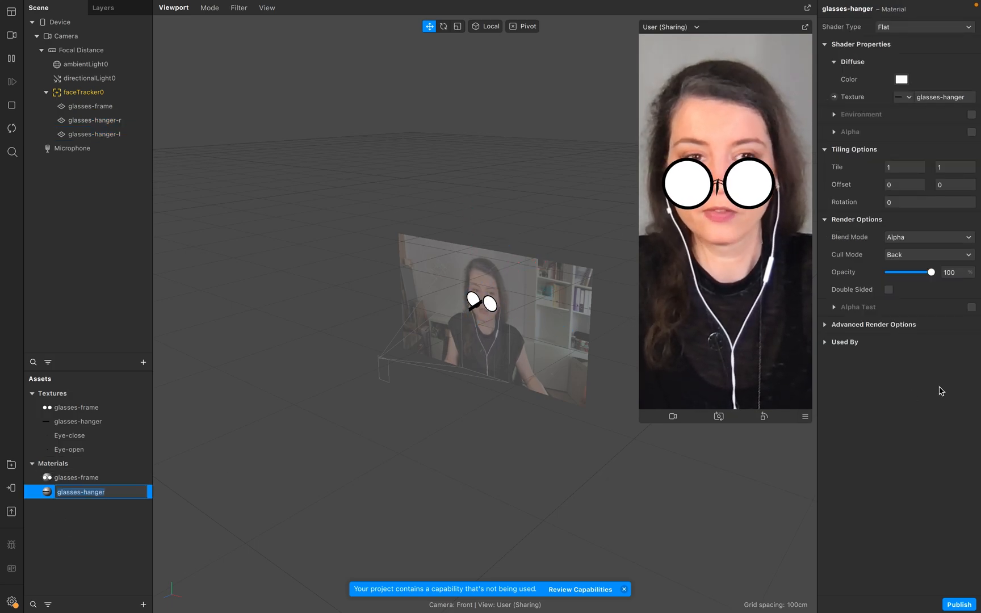
pyautogui.click(889, 290)
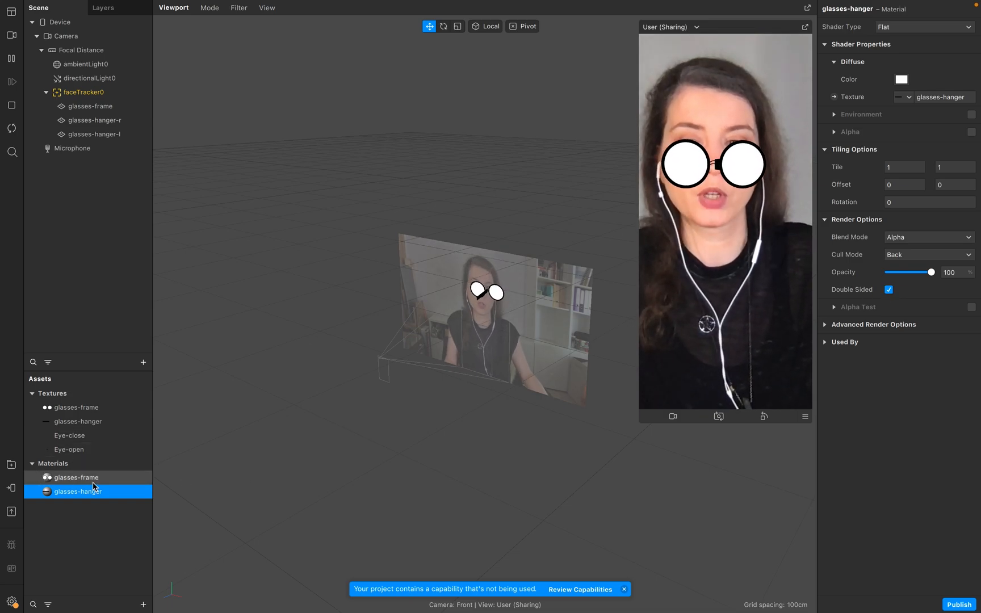
# Open the Patch Editor and enlarge its panel below the viewport.
pyautogui.click(50, 478)
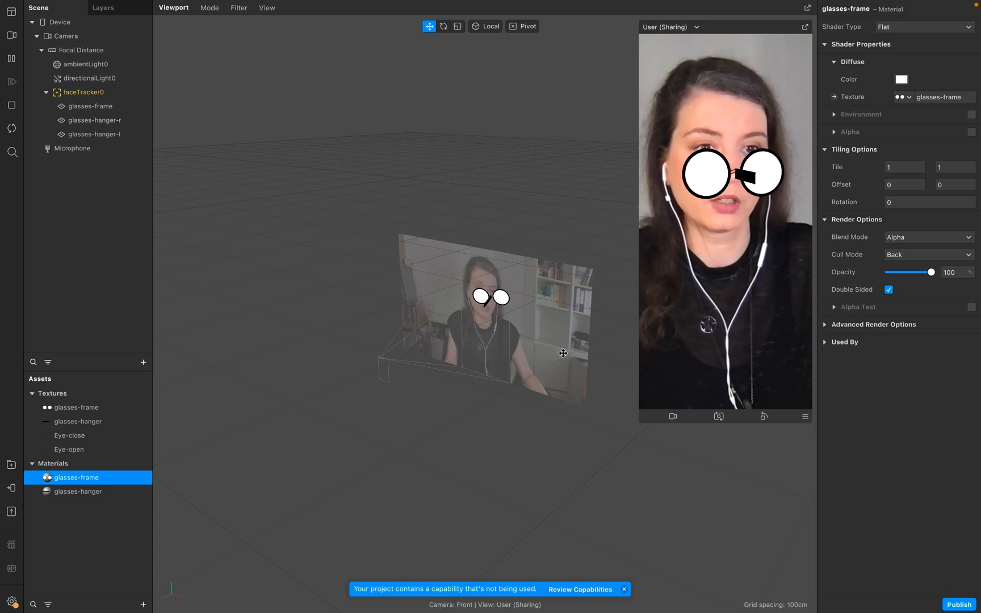
pyautogui.click(98, 235)
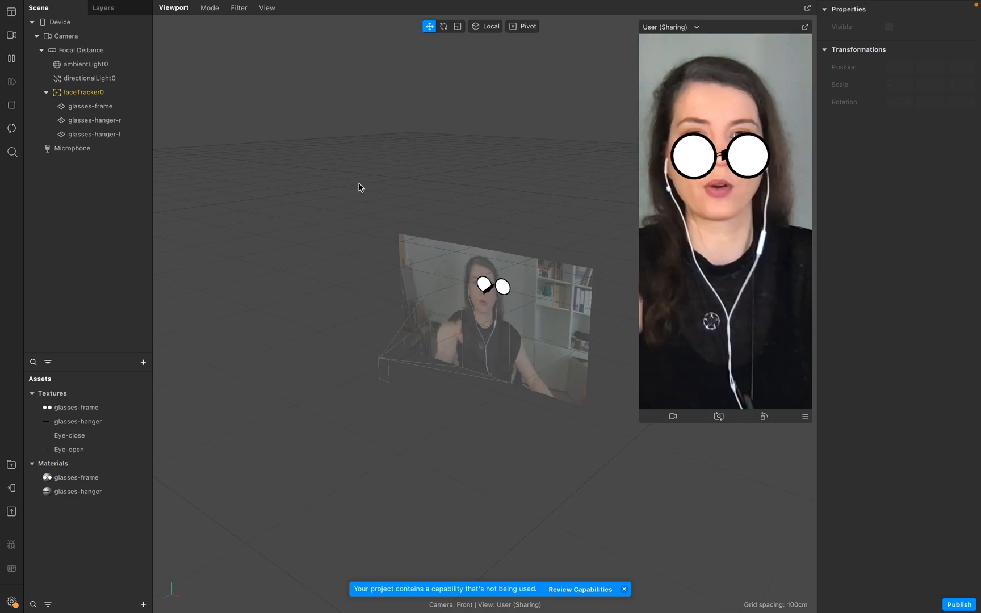
pyautogui.moveTo(216, 5)
pyautogui.click(170, 8)
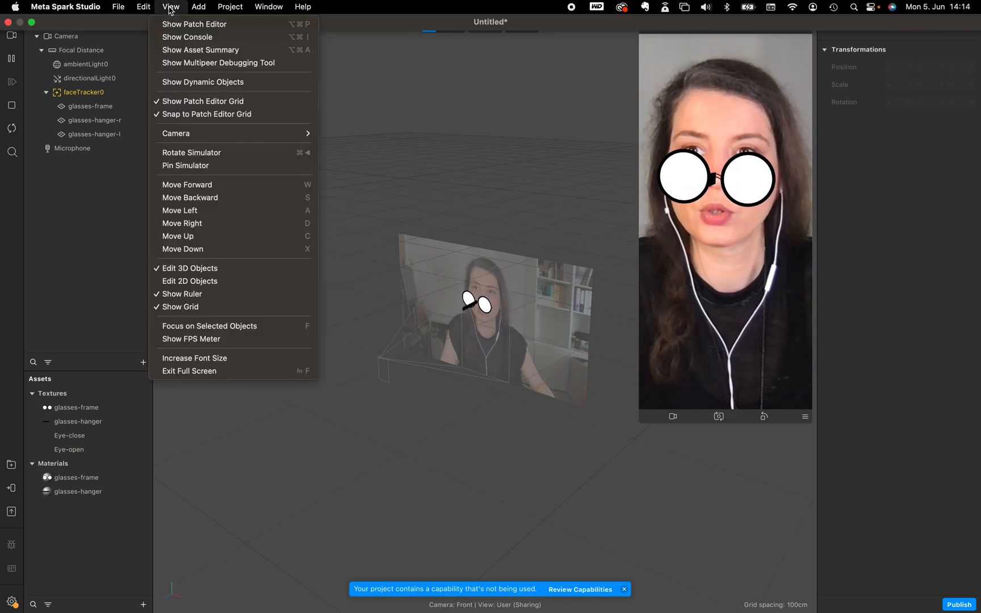
pyautogui.click(241, 28)
pyautogui.moveTo(441, 438); pyautogui.dragTo(452, 350)
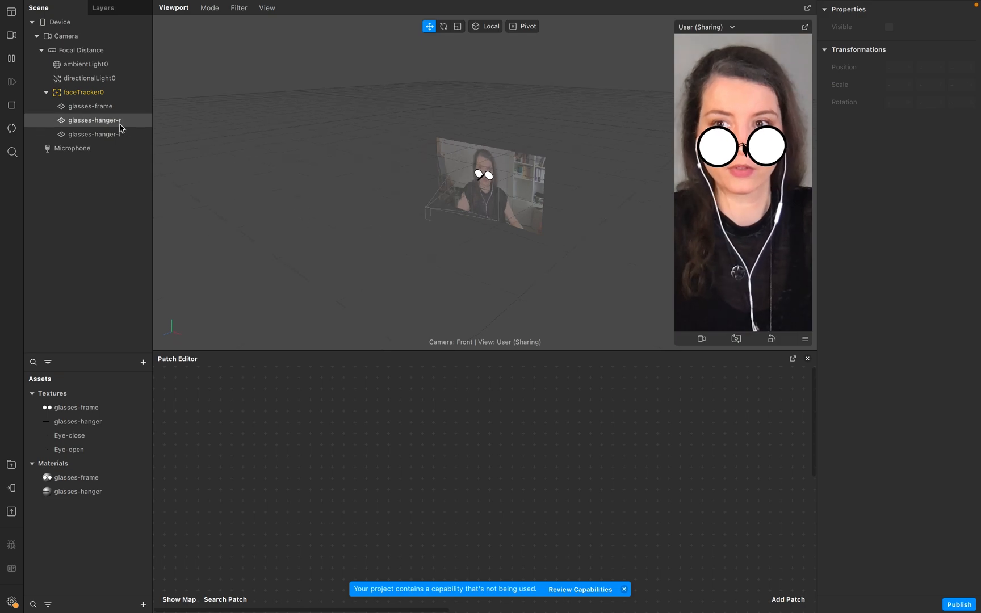
# Add faceTracker0 to the Patch Editor and connect its Face output to a new Nose patch.
pyautogui.moveTo(88, 95); pyautogui.dragTo(295, 450)
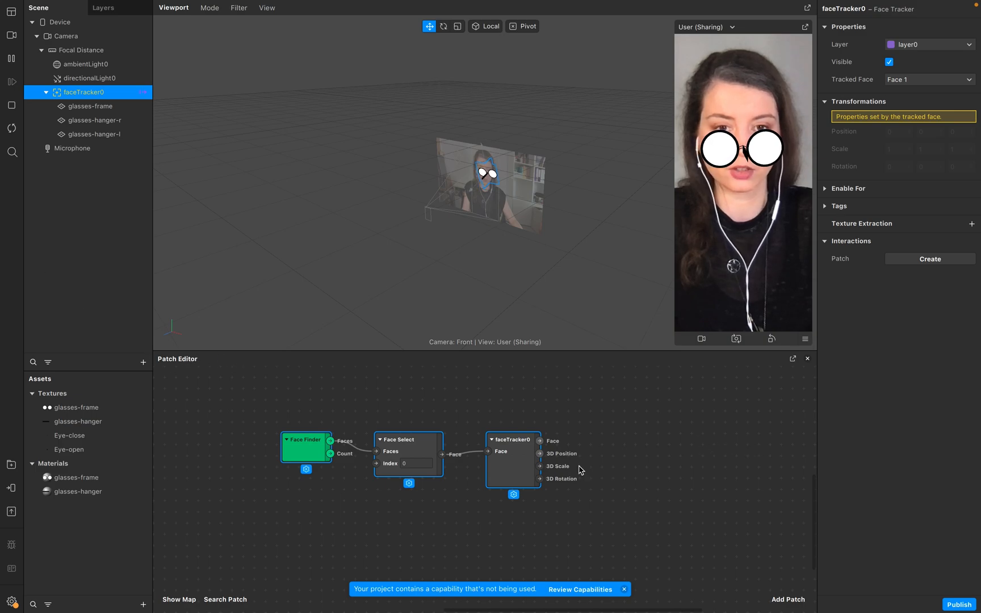
pyautogui.moveTo(539, 441); pyautogui.dragTo(607, 412)
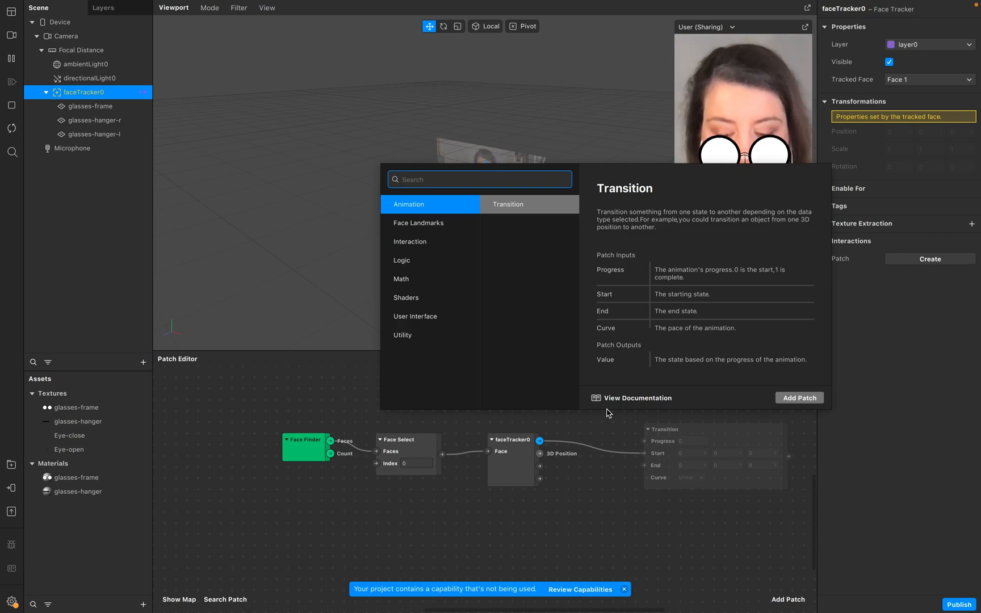
pyautogui.write('nose')
pyautogui.press('Return')
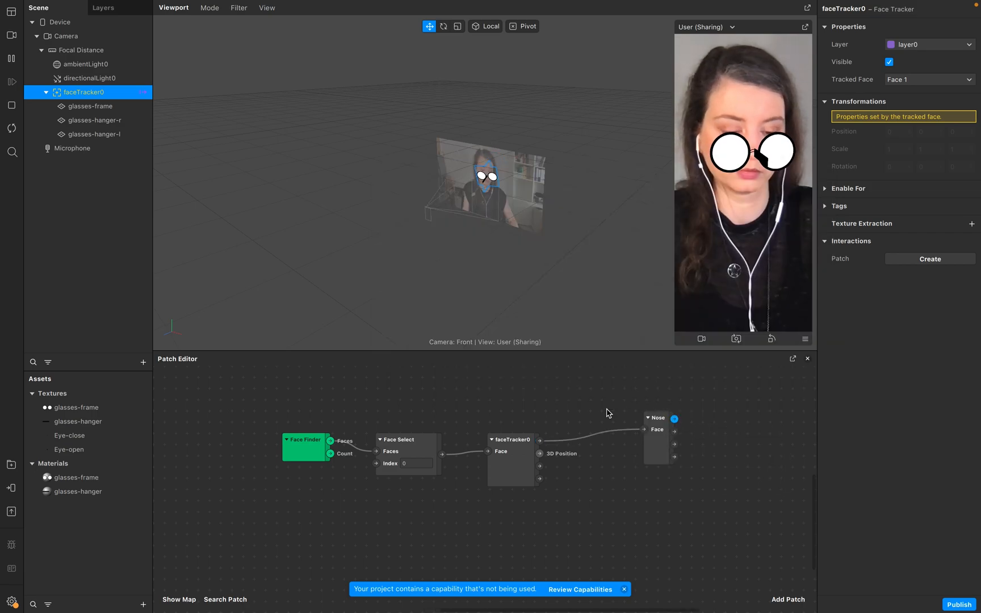
pyautogui.hscroll(5, 610, 432)
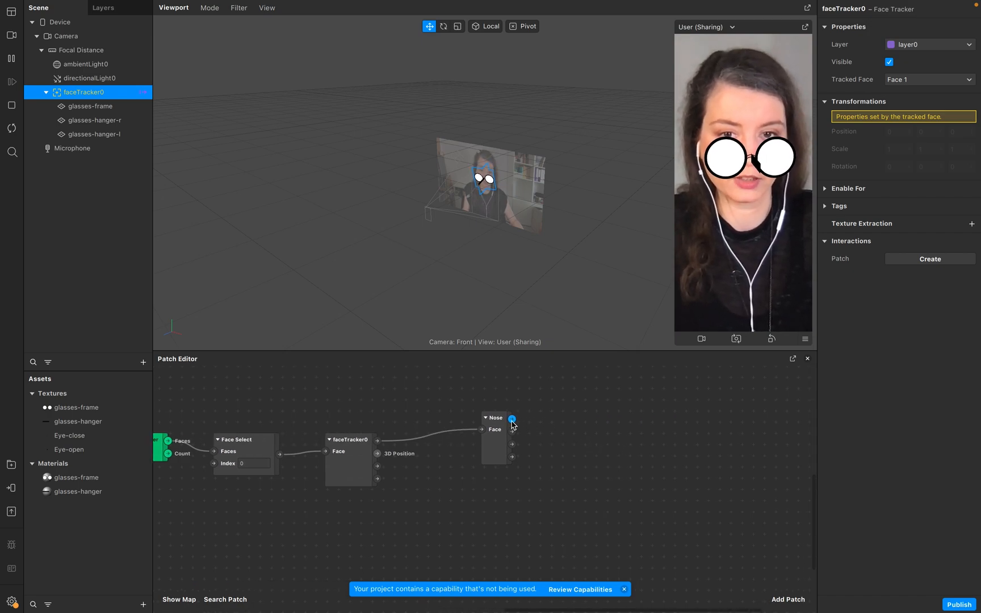
pyautogui.click(515, 421)
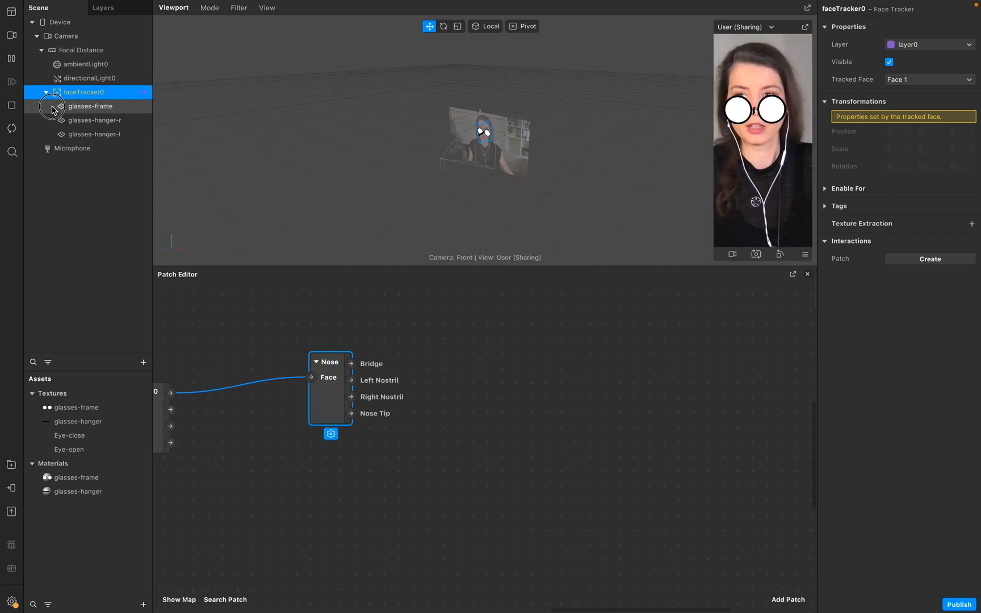
# Create a position patch for glasses-frame and connect the Nose Bridge output to its 3D Position.
pyautogui.click(57, 107)
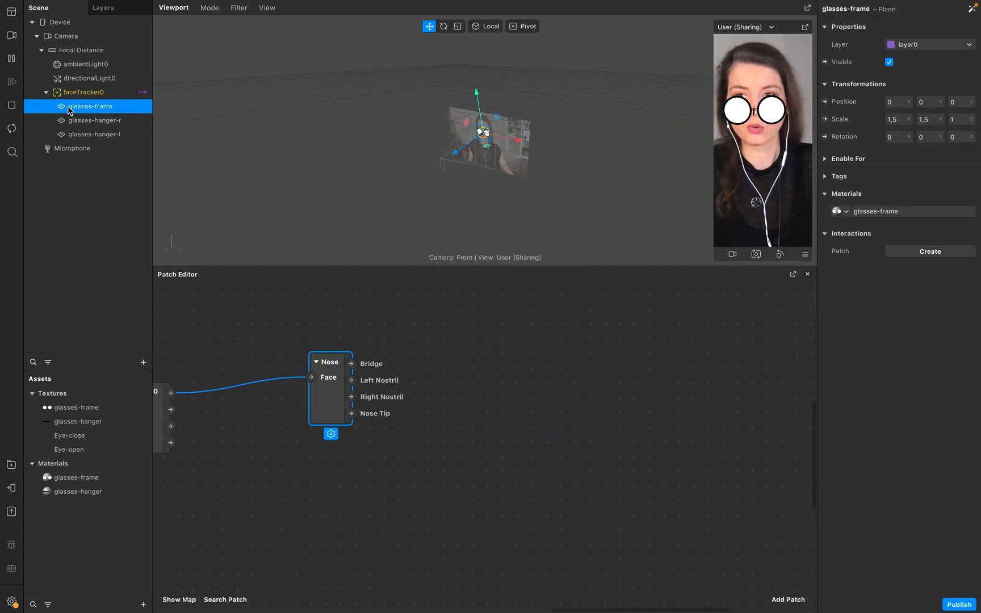
pyautogui.click(824, 101)
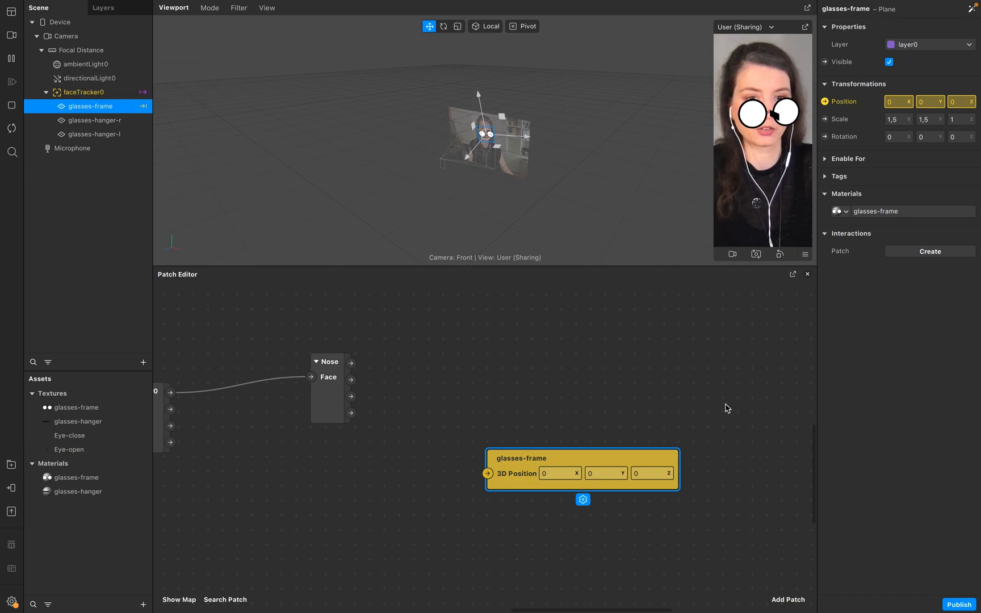
pyautogui.moveTo(520, 463); pyautogui.dragTo(535, 381)
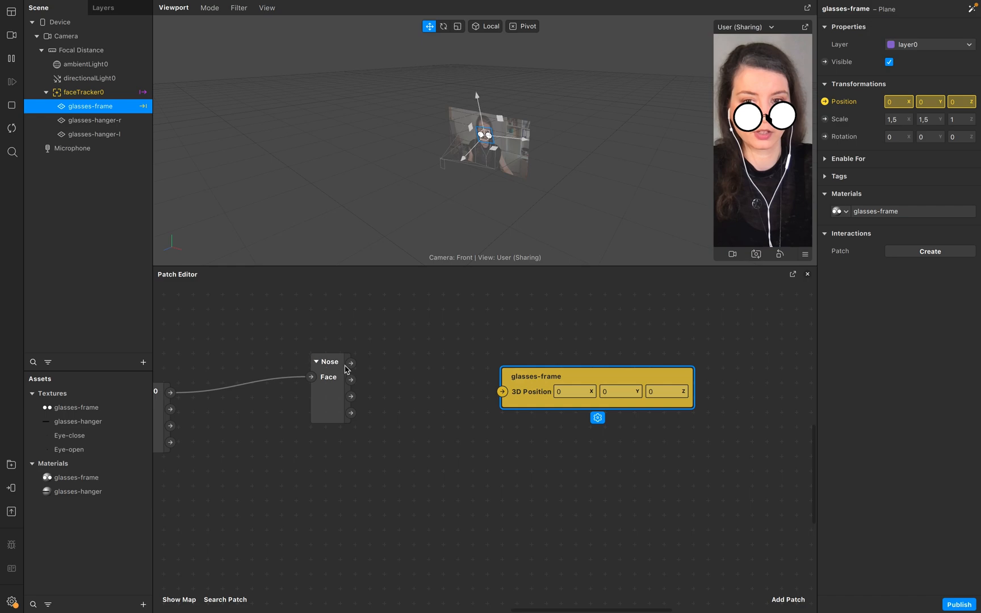
pyautogui.moveTo(351, 364); pyautogui.dragTo(503, 392)
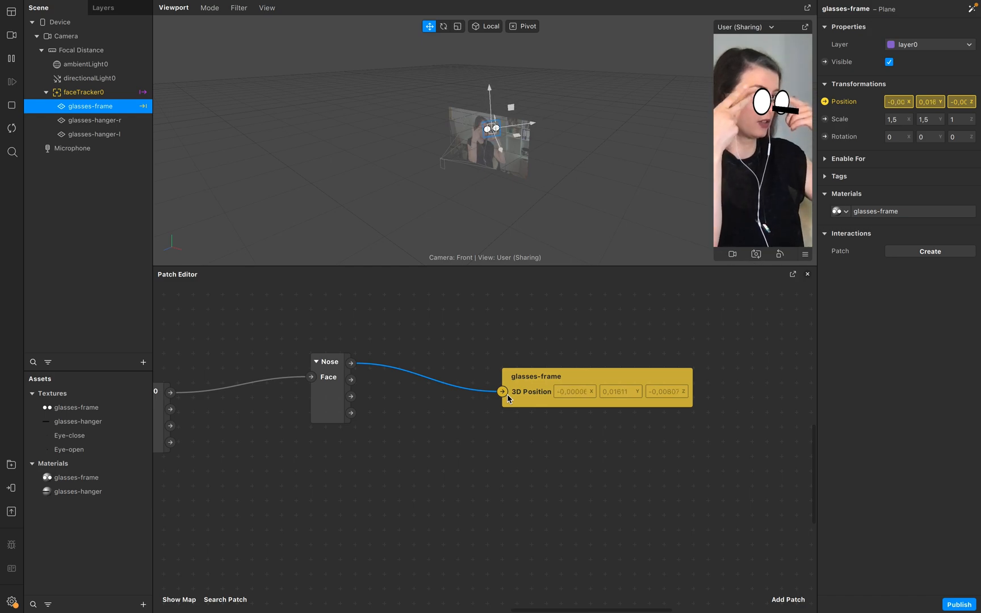
pyautogui.moveTo(570, 376); pyautogui.dragTo(600, 301)
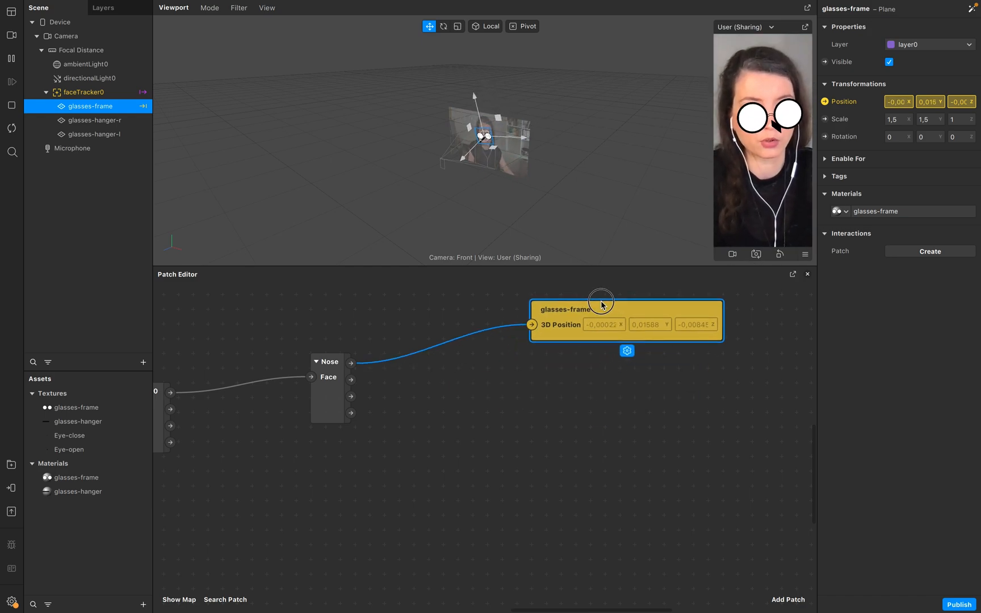
# Insert a Vector 3 Add patch between the Nose Bridge output and glasses-frame's 3D Position.
pyautogui.doubleClick(526, 402)
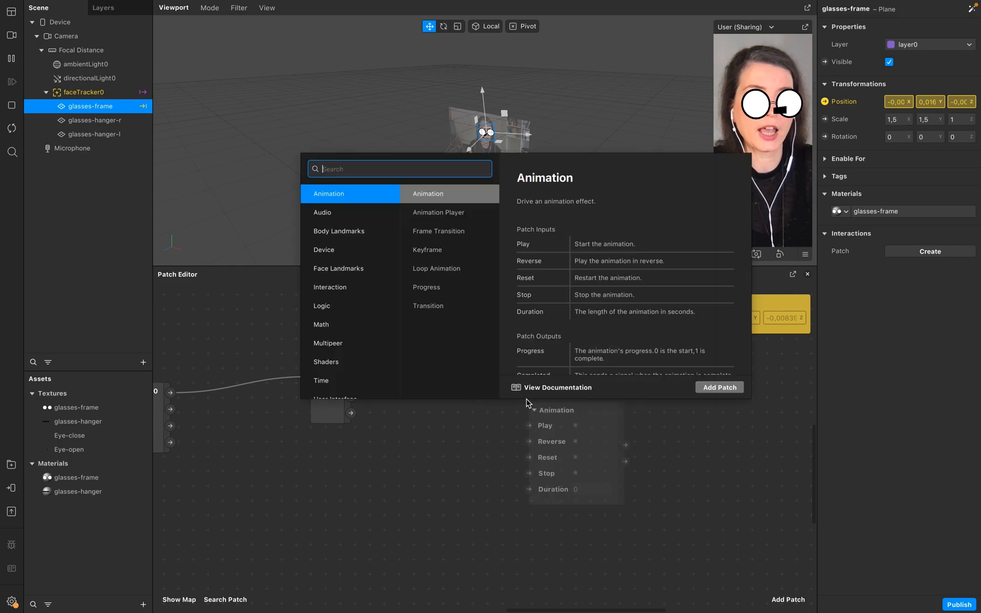
pyautogui.write('add')
pyautogui.press('Return')
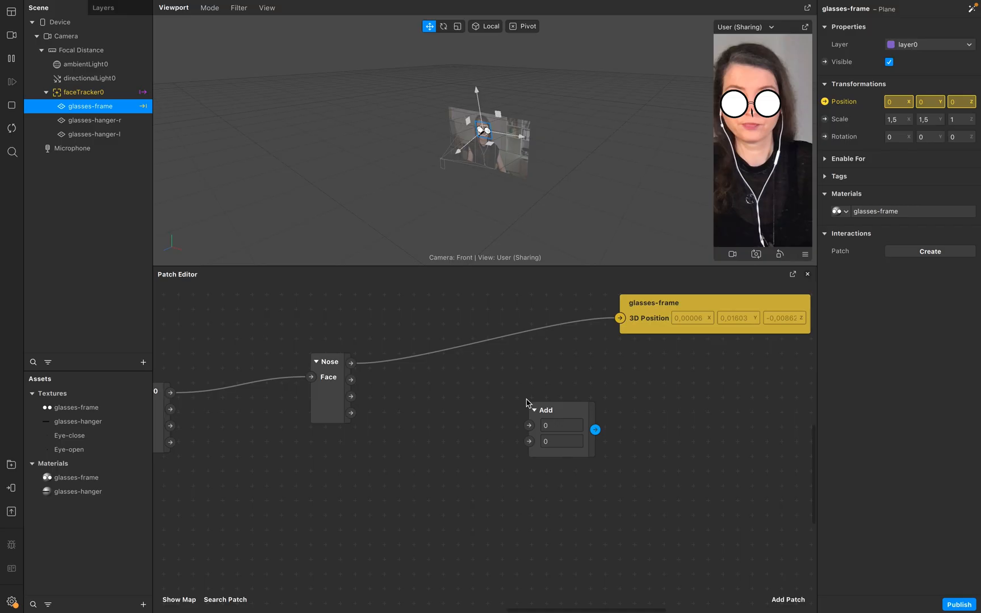
pyautogui.moveTo(534, 398); pyautogui.dragTo(475, 334)
pyautogui.click(514, 405)
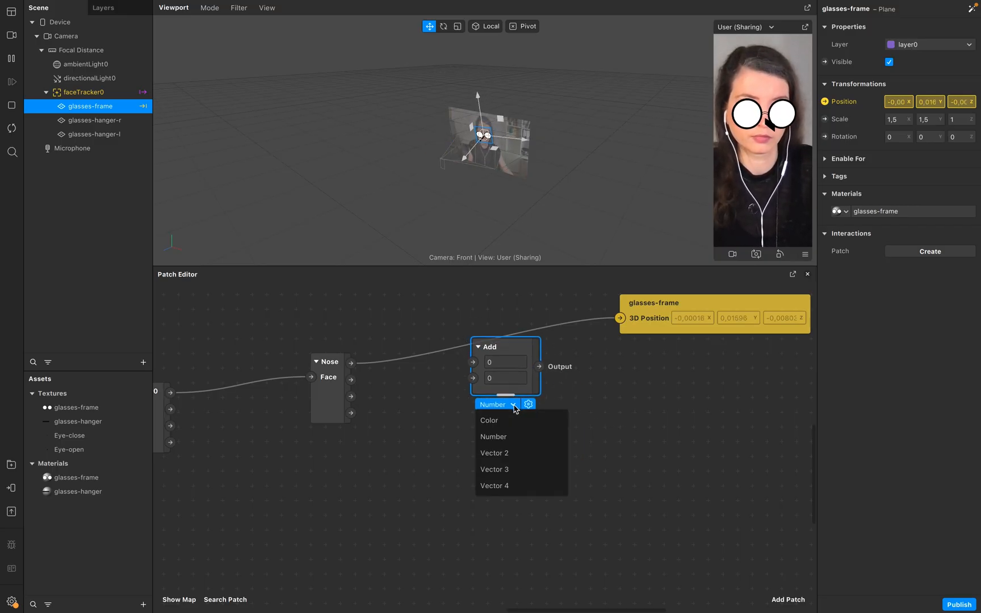
pyautogui.click(507, 469)
pyautogui.moveTo(560, 344); pyautogui.dragTo(531, 315)
pyautogui.moveTo(352, 364); pyautogui.dragTo(444, 333)
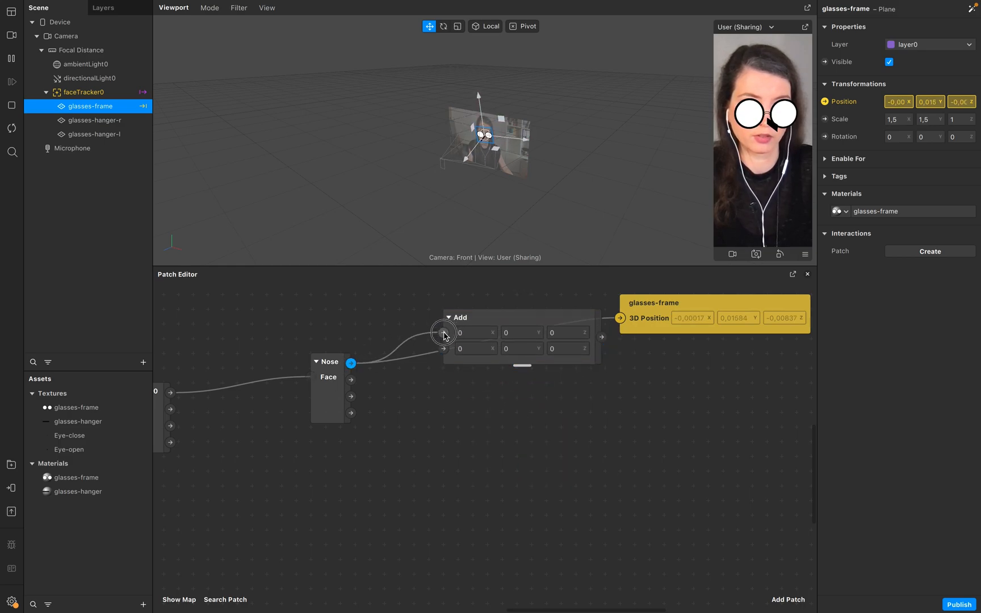
pyautogui.moveTo(601, 337); pyautogui.dragTo(620, 320)
pyautogui.moveTo(690, 308); pyautogui.dragTo(731, 319)
pyautogui.moveTo(554, 318); pyautogui.dragTo(578, 311)
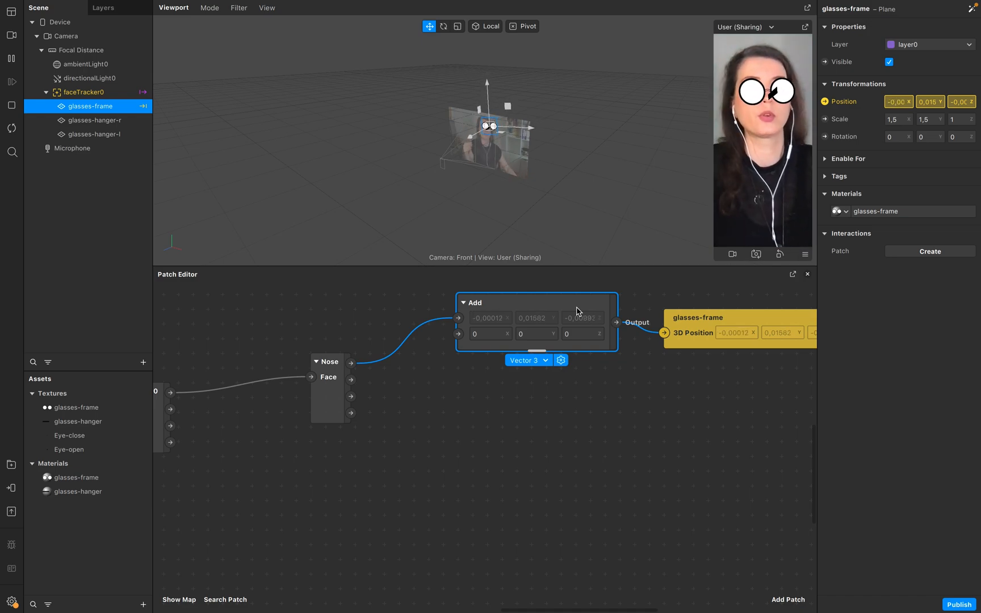
pyautogui.moveTo(576, 311); pyautogui.dragTo(562, 297)
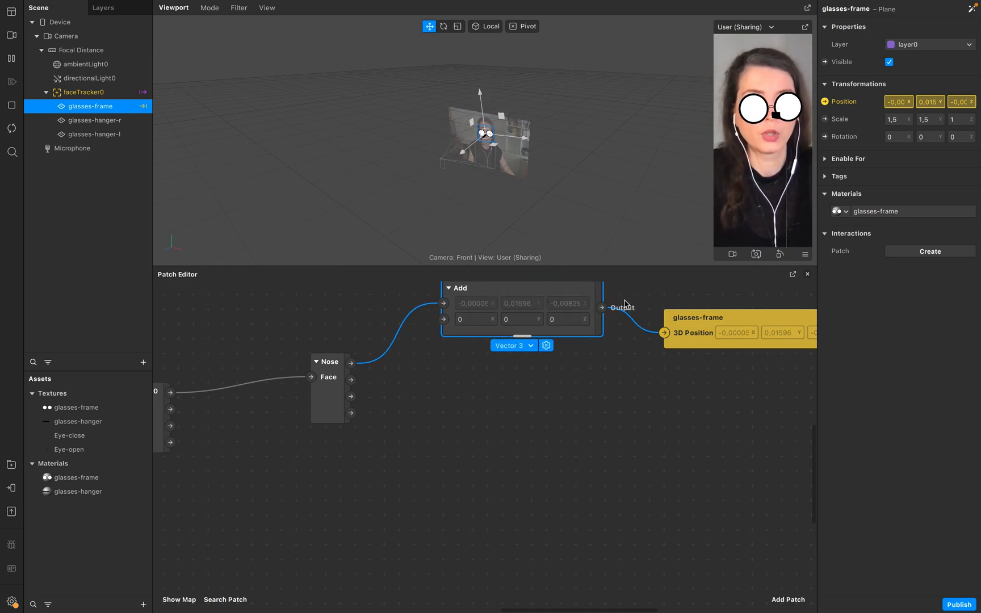
# Select both hanger planes and create 3D Position patches for glasses-hanger-l and glasses-hanger-r.
pyautogui.click(103, 122)
pyautogui.keyDown('shift'); pyautogui.click(105, 136); pyautogui.keyUp('shift')
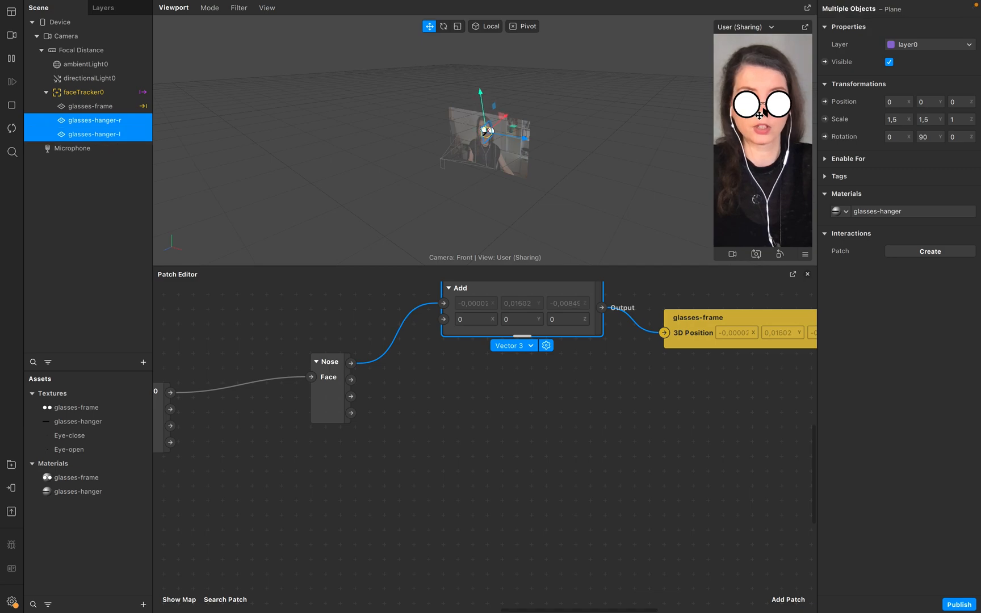
pyautogui.click(825, 101)
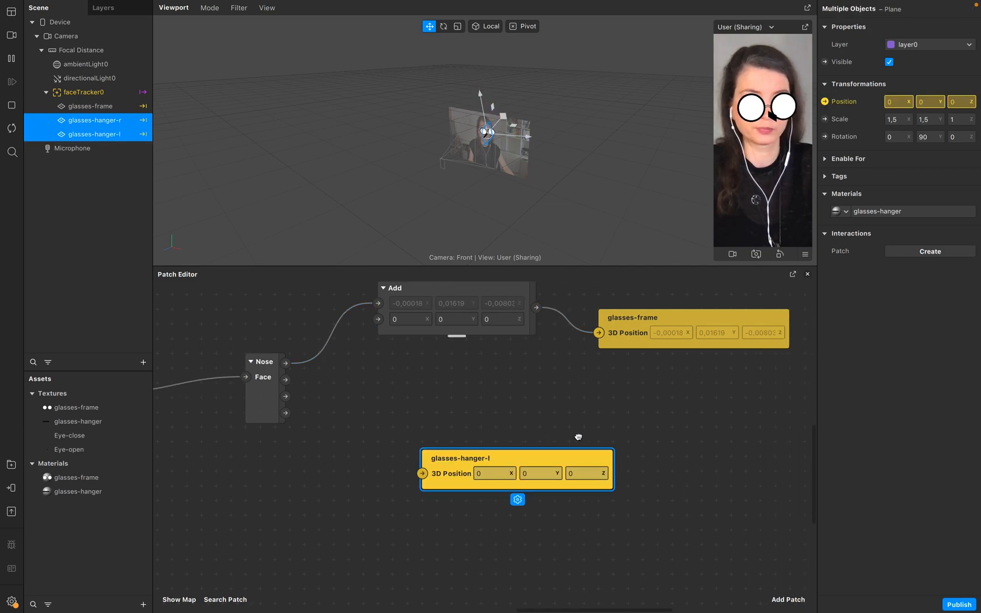
pyautogui.moveTo(504, 471); pyautogui.dragTo(689, 444)
pyautogui.moveTo(629, 380); pyautogui.dragTo(659, 380)
pyautogui.doubleClick(409, 392)
pyautogui.click(402, 412)
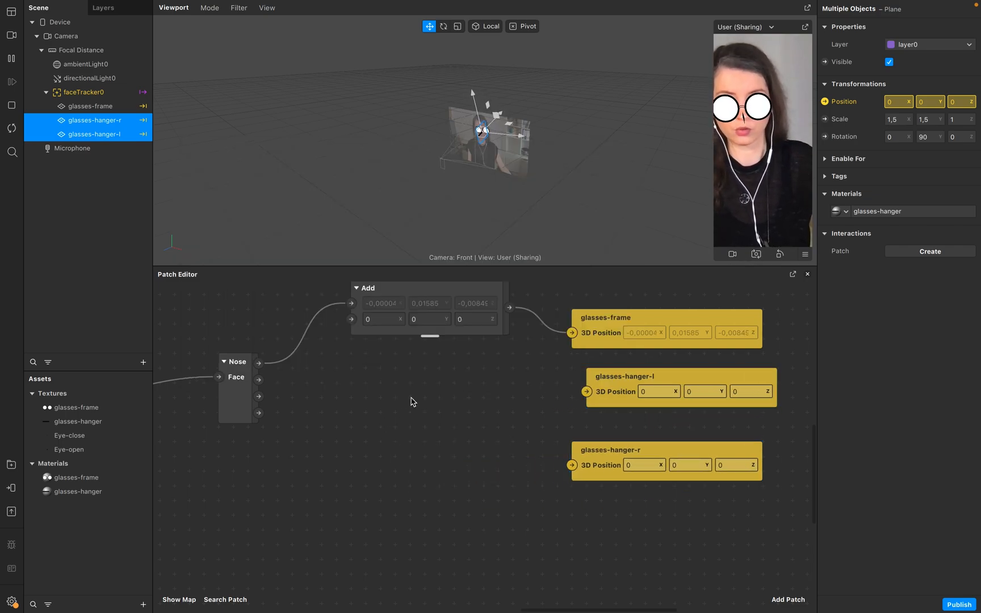
# Paste two copies of the Add patch, routing Nose Bridge through each into the glasses-hanger-l and glasses-hanger-r positions.
pyautogui.click(430, 297)
pyautogui.scroll(2, 486, 386)
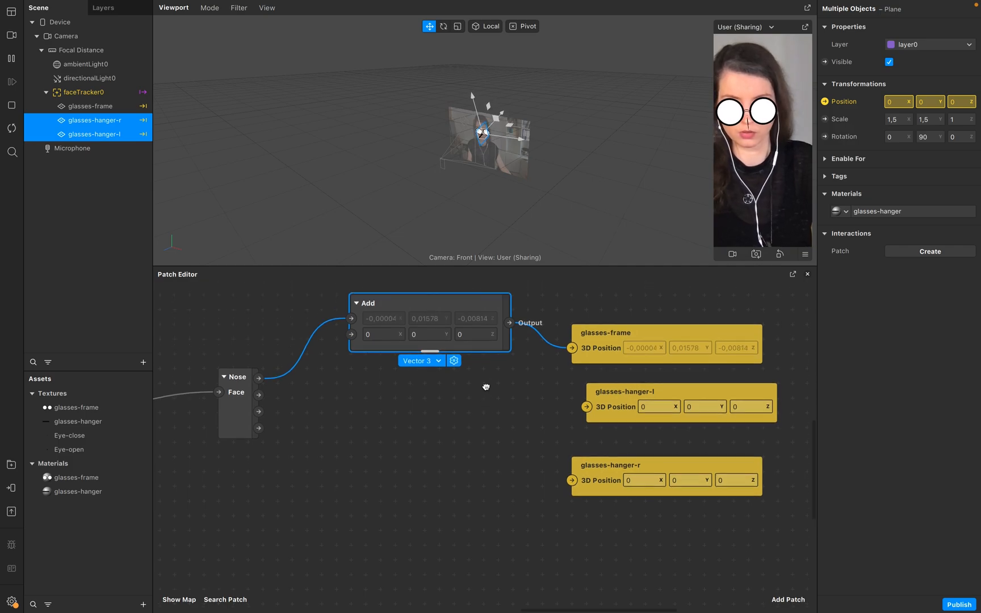
pyautogui.press('super+v')
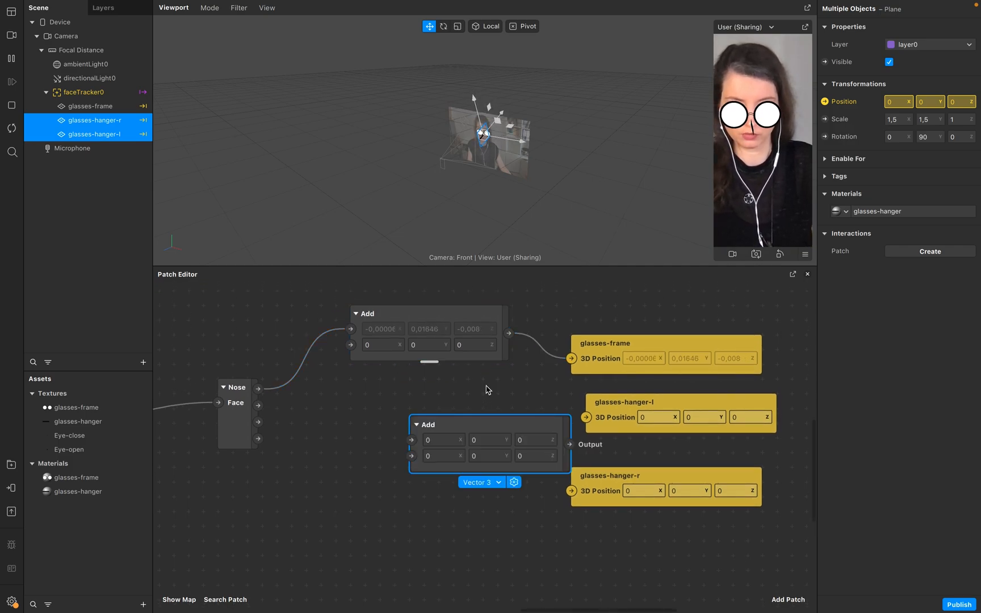
pyautogui.press('super+v')
pyautogui.moveTo(518, 401); pyautogui.dragTo(395, 393)
pyautogui.moveTo(551, 434); pyautogui.dragTo(489, 467)
pyautogui.moveTo(259, 388); pyautogui.dragTo(351, 476)
pyautogui.moveTo(523, 406); pyautogui.dragTo(586, 418)
pyautogui.moveTo(508, 480); pyautogui.dragTo(571, 491)
# Set the X offset of the Add patch feeding glasses-hanger-l to -0,075.
pyautogui.click(396, 423)
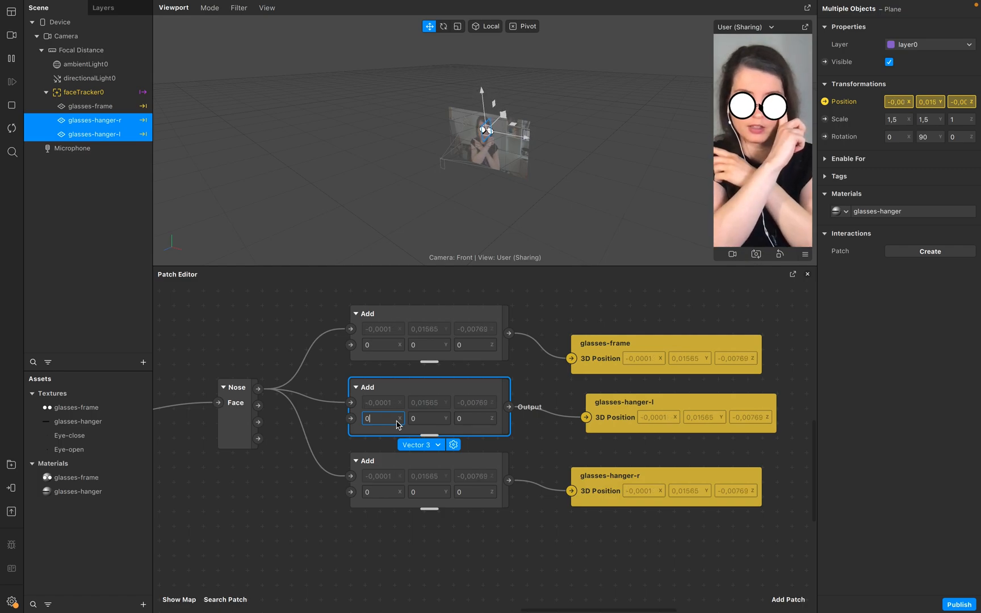
pyautogui.write('-0')
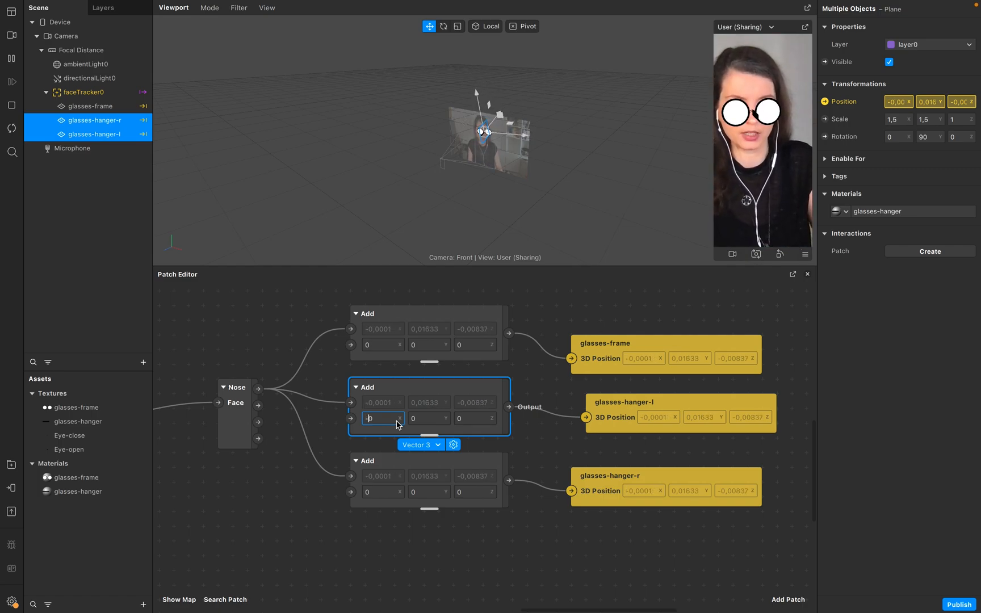
pyautogui.write(',065')
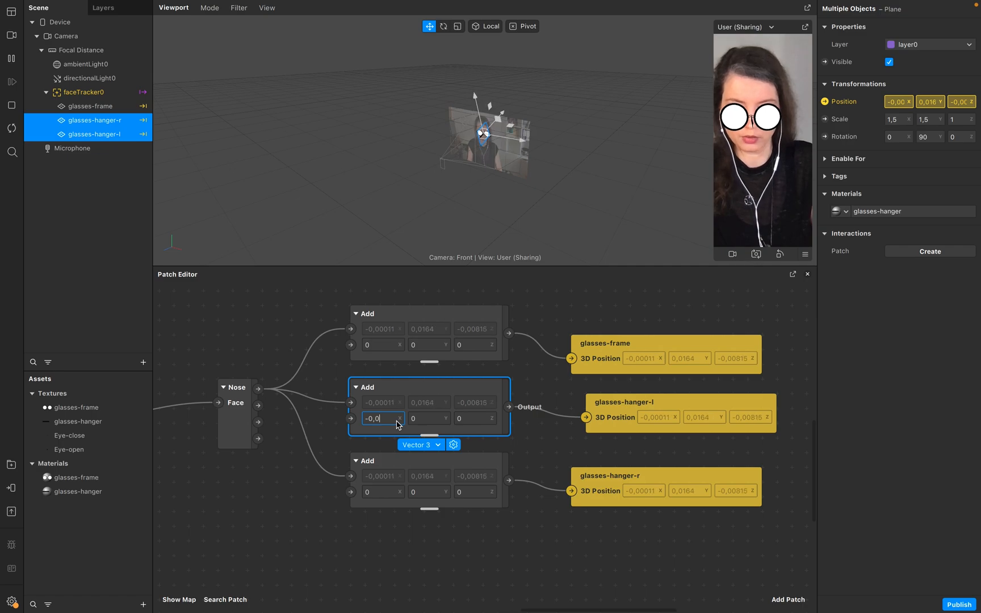
pyautogui.click(418, 419)
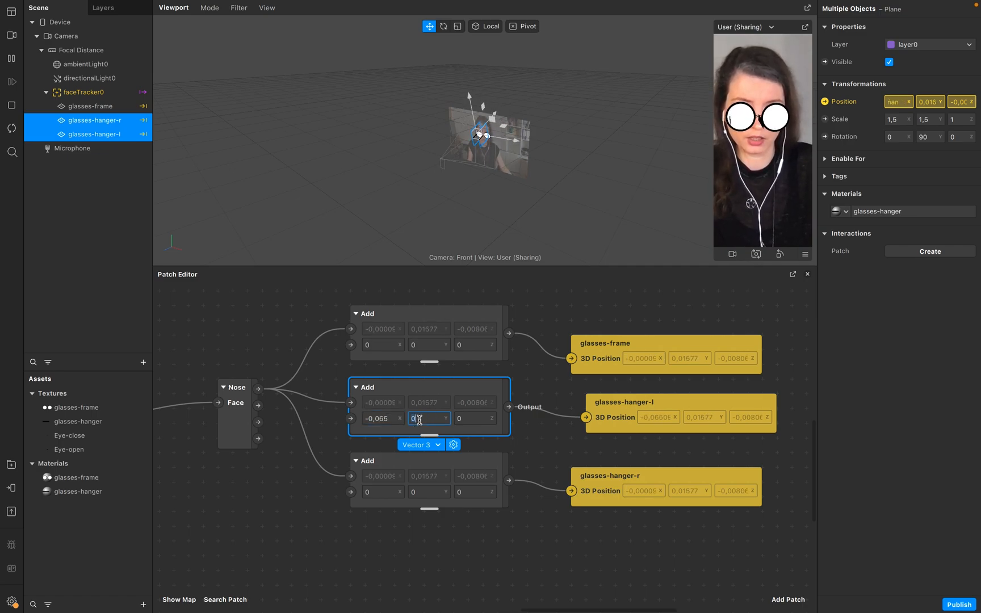
pyautogui.click(398, 421)
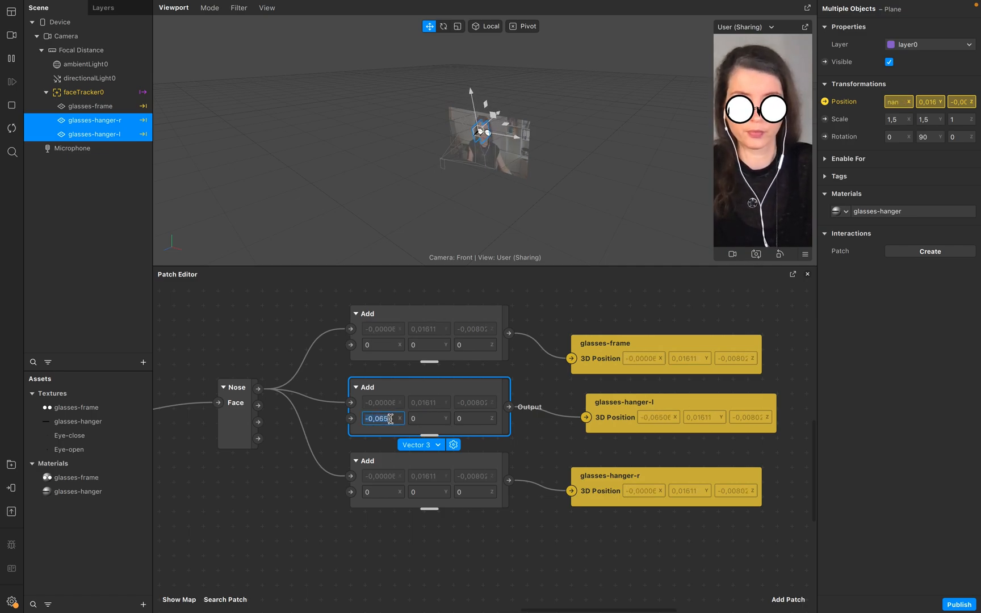
pyautogui.press('Left')
pyautogui.press('Right')
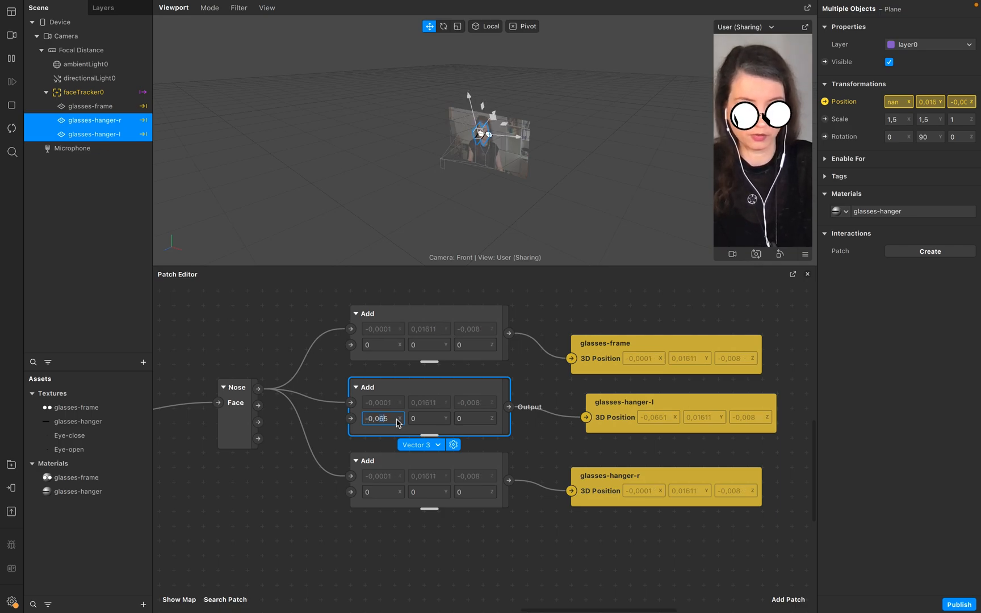
pyautogui.press('BackSpace')
pyautogui.write('7')
pyautogui.press('Return')
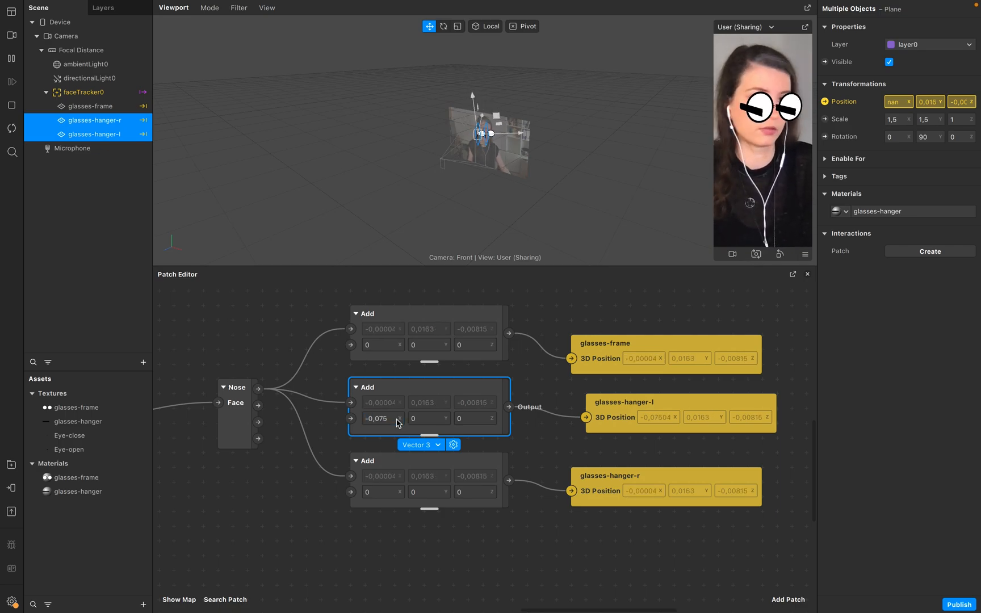
# Set the X offset of the Add patch feeding glasses-hanger-r to 0,075.
pyautogui.click(395, 492)
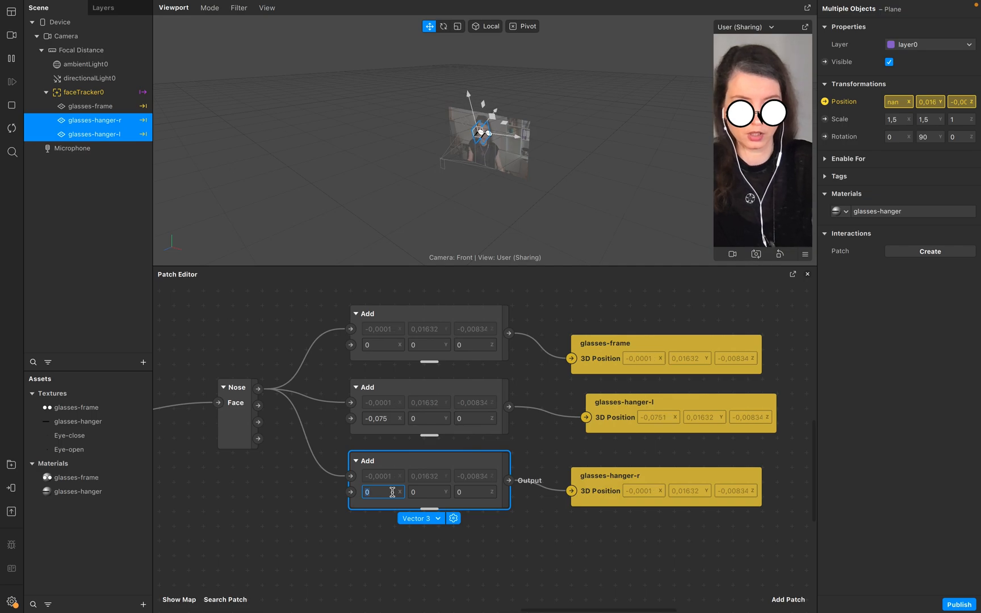
pyautogui.write(',075')
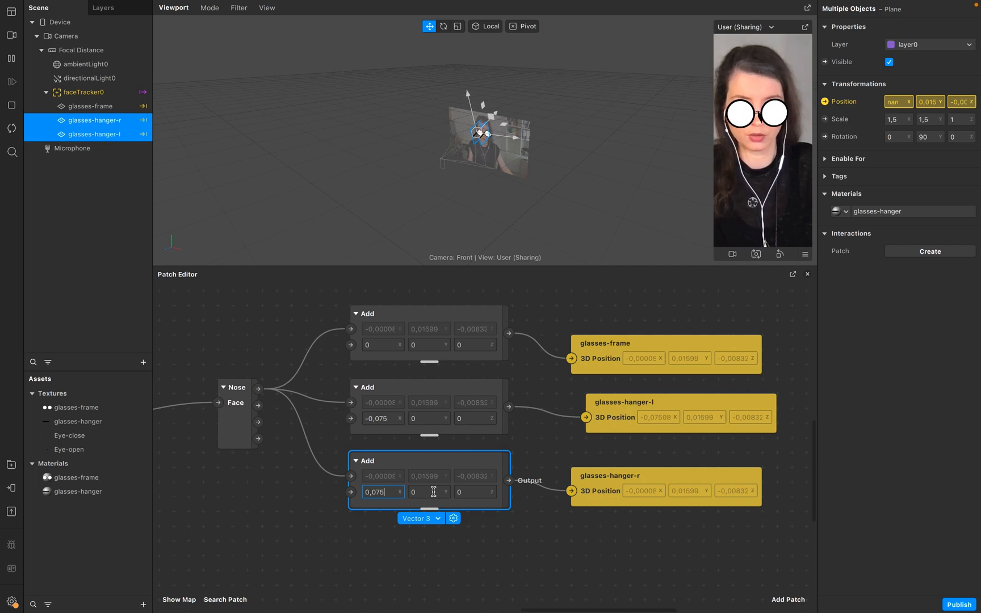
pyautogui.click(433, 492)
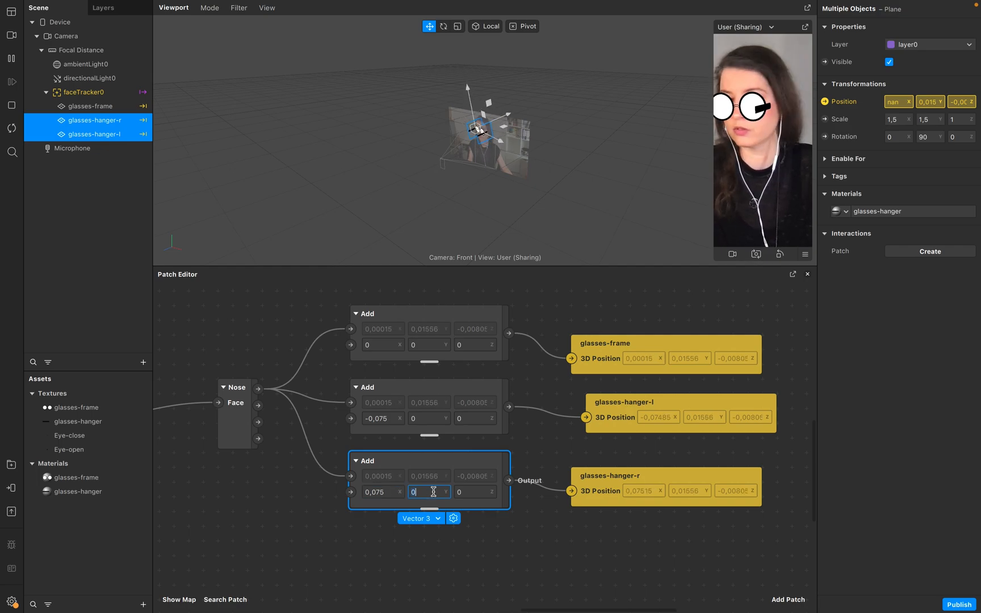
# Set the Z offset of the glasses-hanger-l Add patch to -0,07.
pyautogui.click(425, 420)
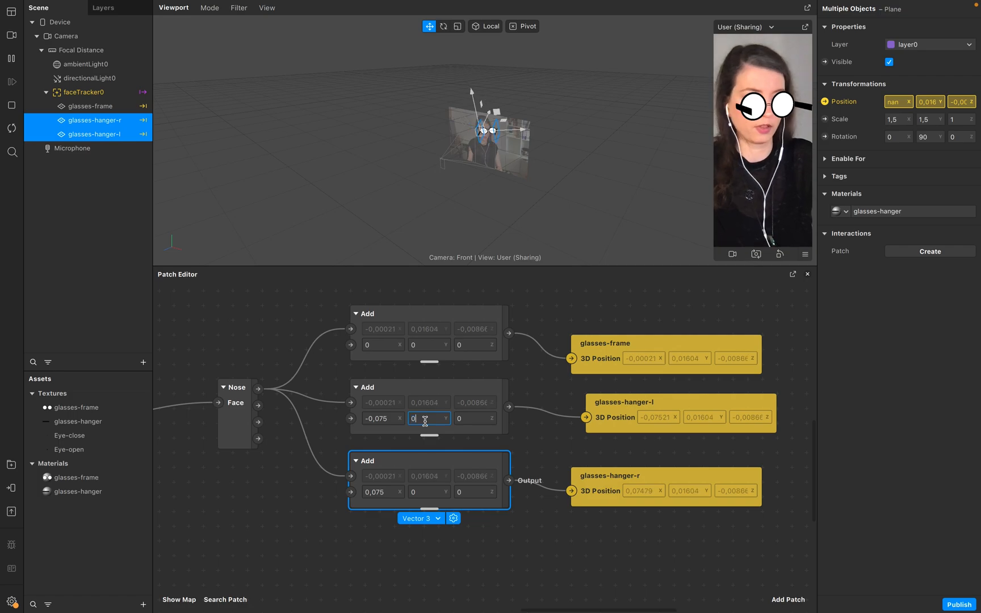
pyautogui.click(467, 418)
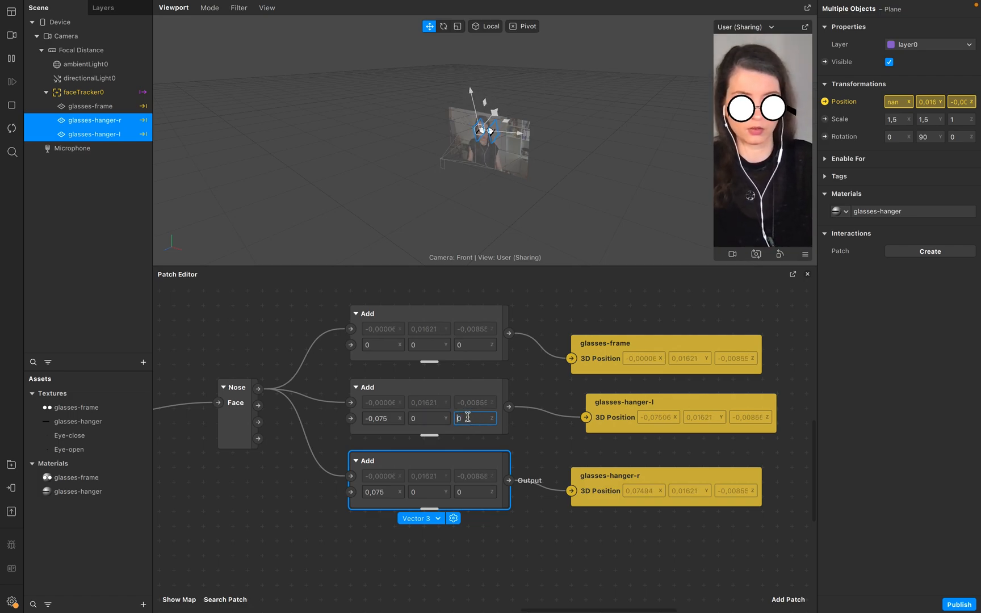
pyautogui.write('-0')
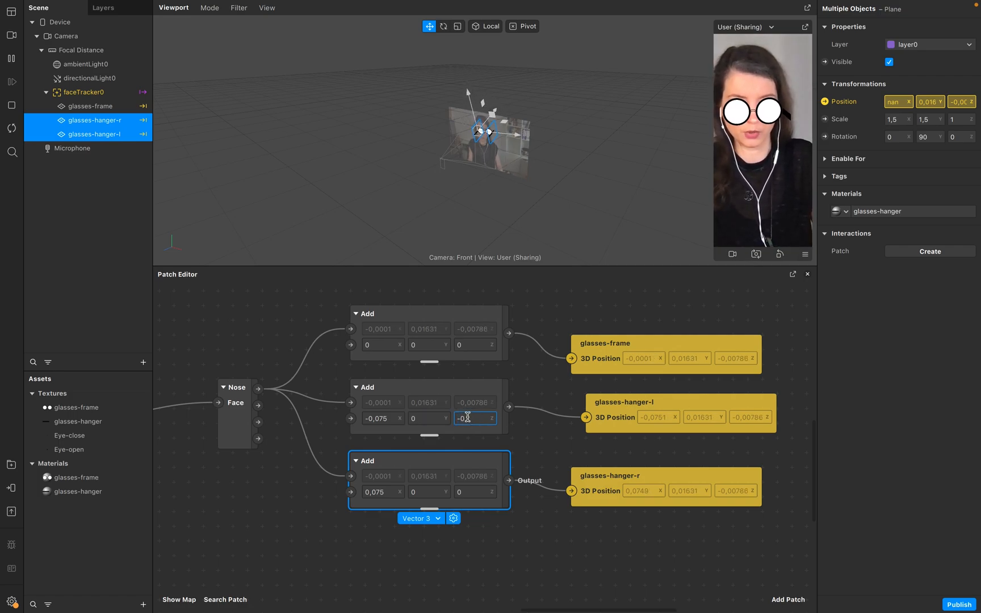
pyautogui.write(',')
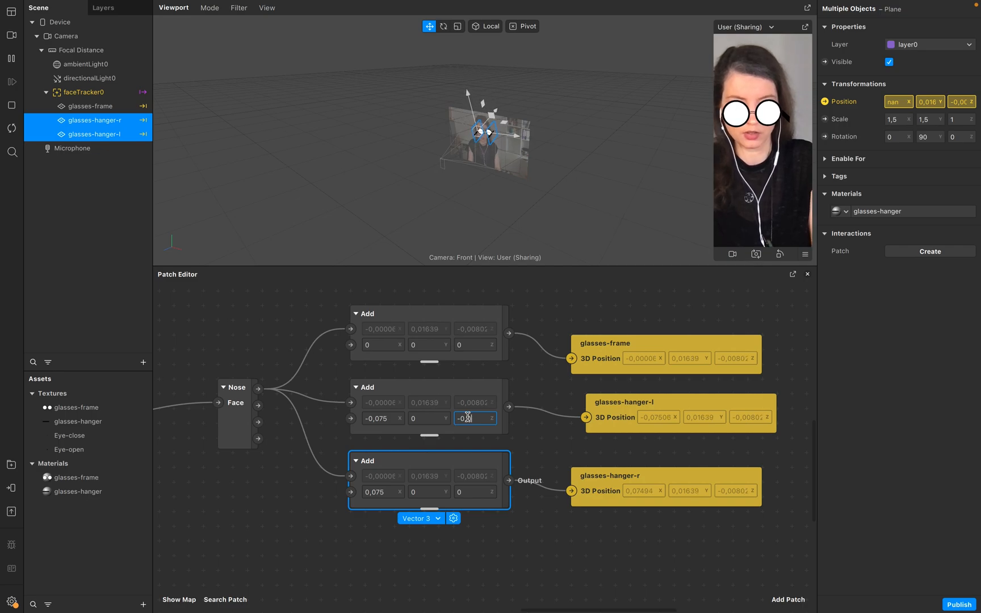
pyautogui.write('085')
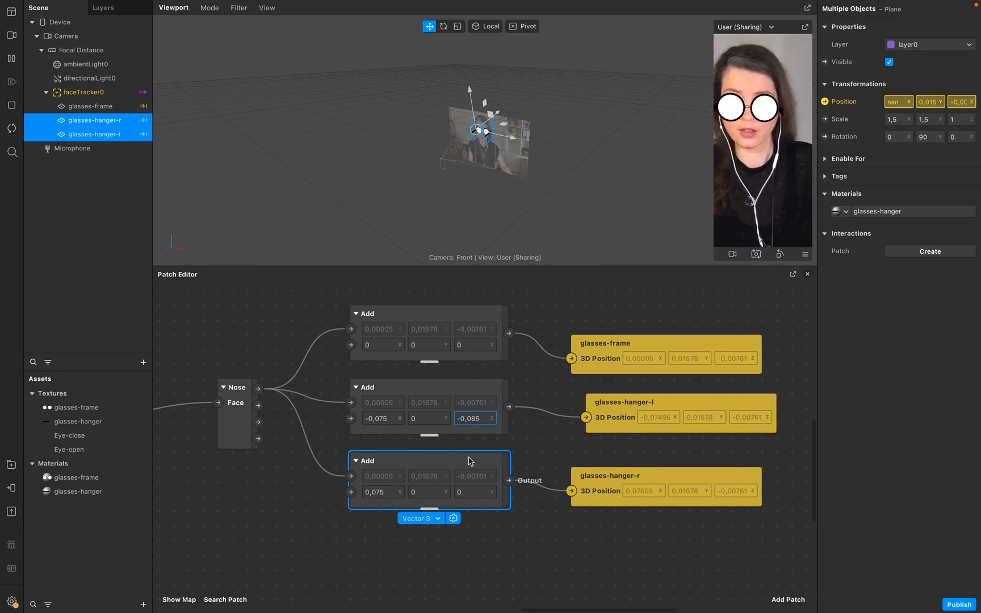
pyautogui.click(474, 491)
pyautogui.click(486, 418)
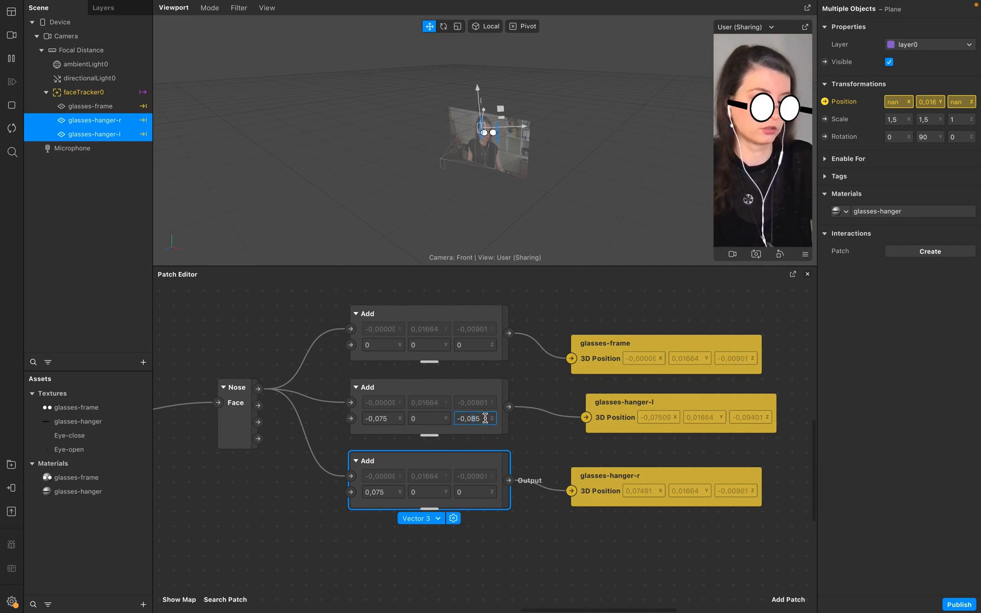
pyautogui.press('Return')
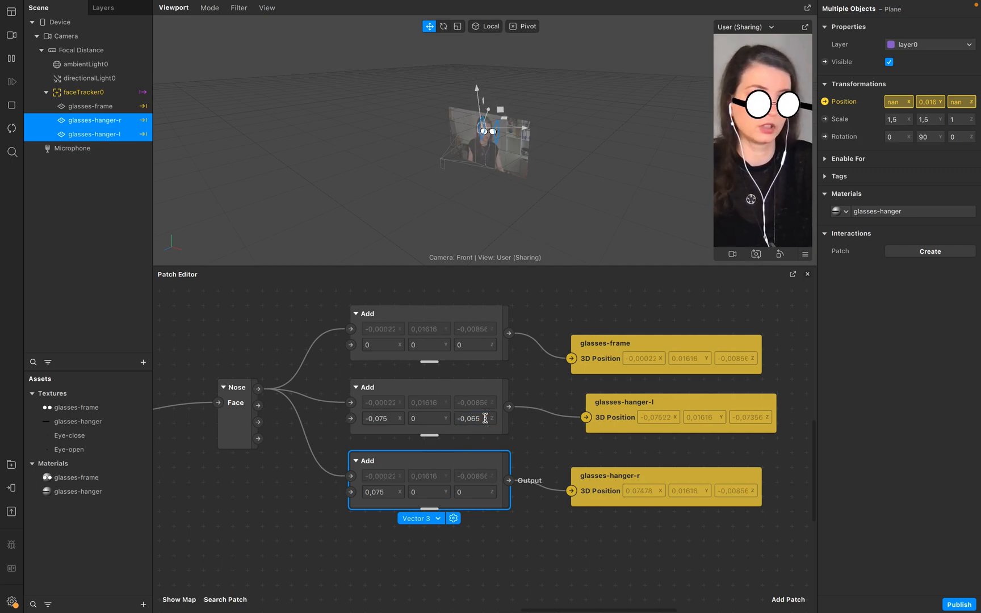
pyautogui.click(485, 419)
pyautogui.click(485, 418)
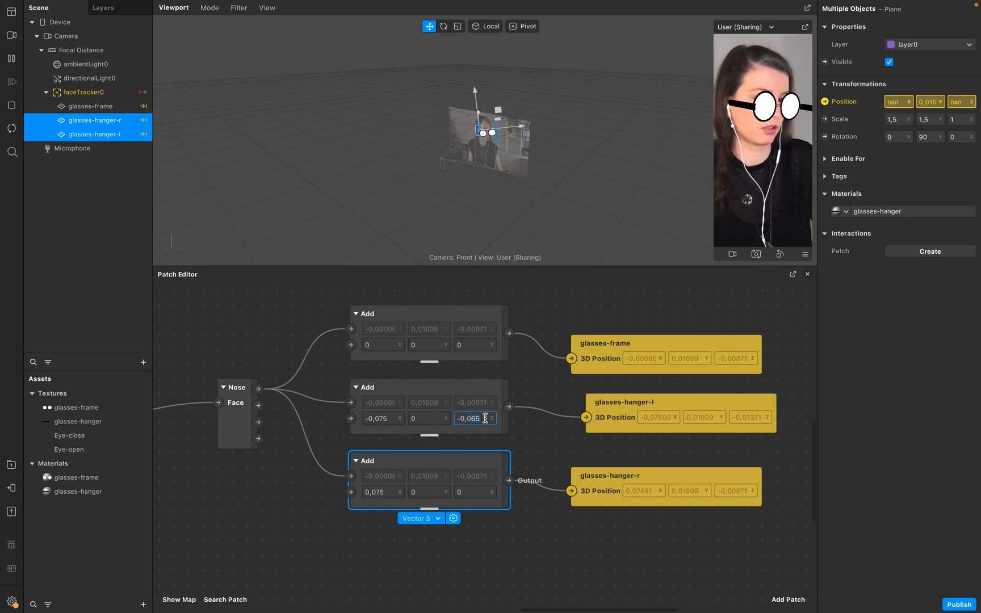
pyautogui.press('Return')
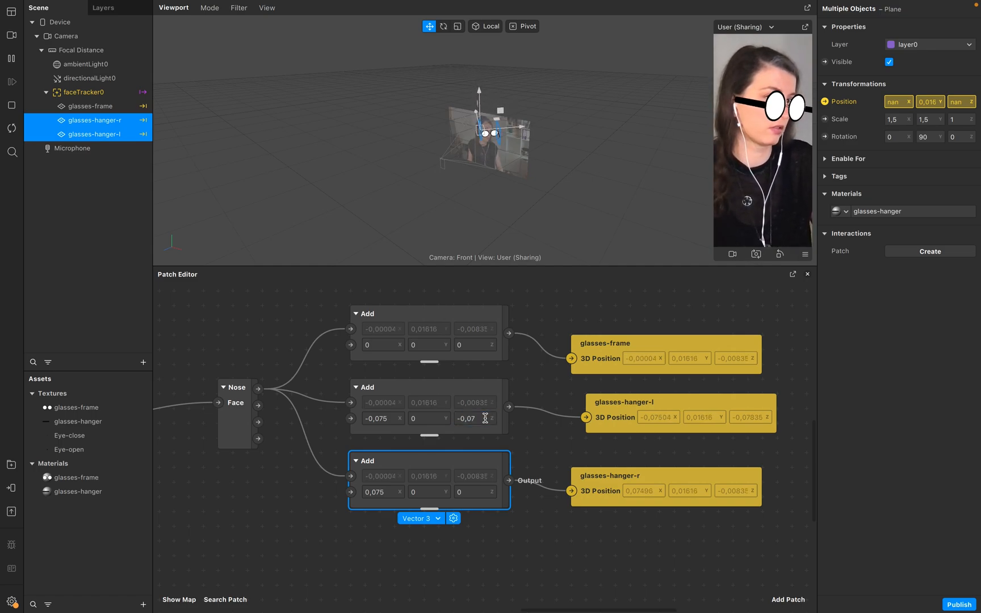
# Set the Z offset of the glasses-hanger-r Add patch to -0,07.
pyautogui.click(474, 420)
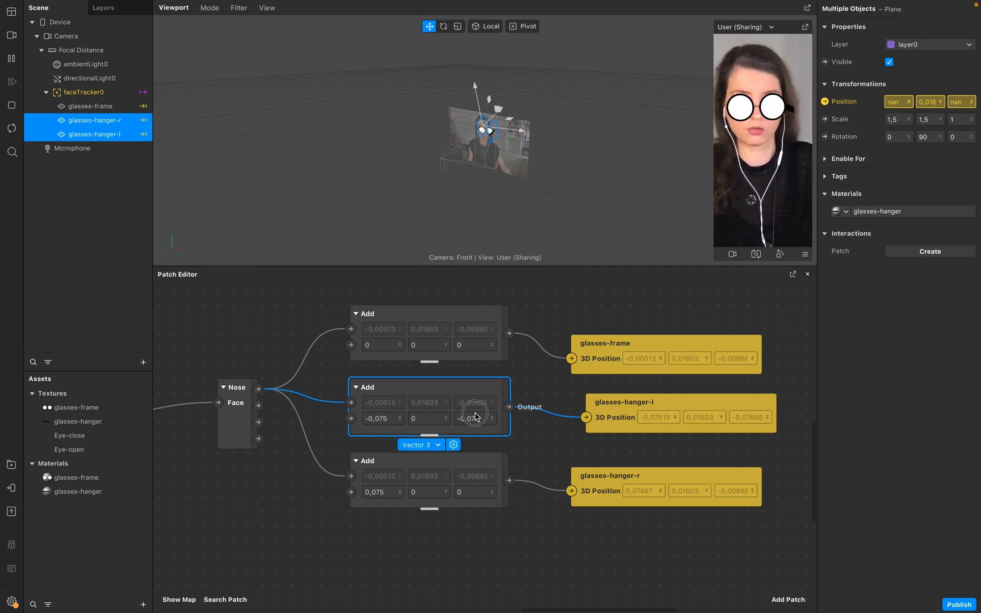
pyautogui.click(476, 492)
pyautogui.click(476, 418)
pyautogui.scroll(3, 482, 417)
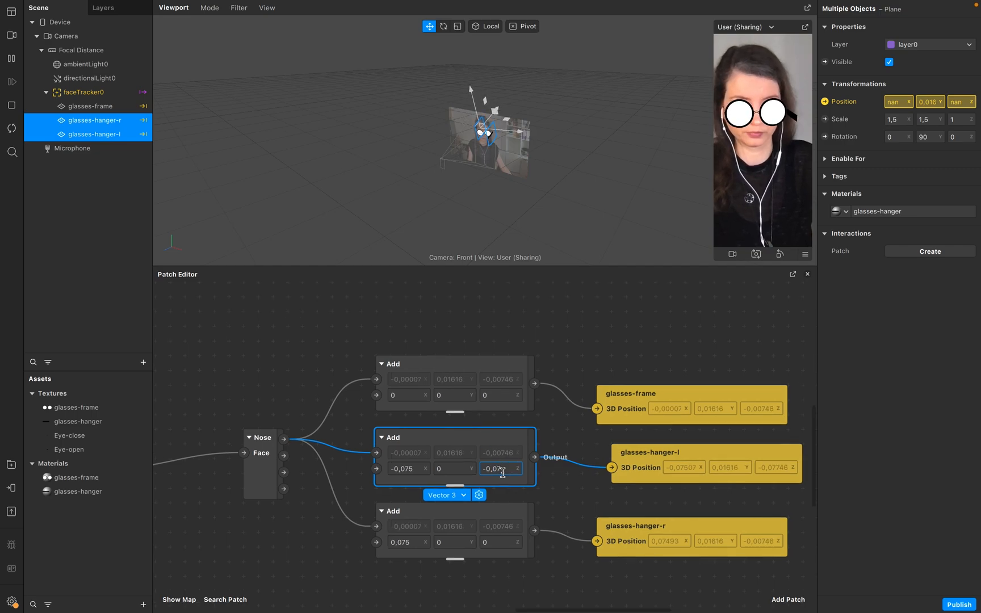
pyautogui.doubleClick(502, 472)
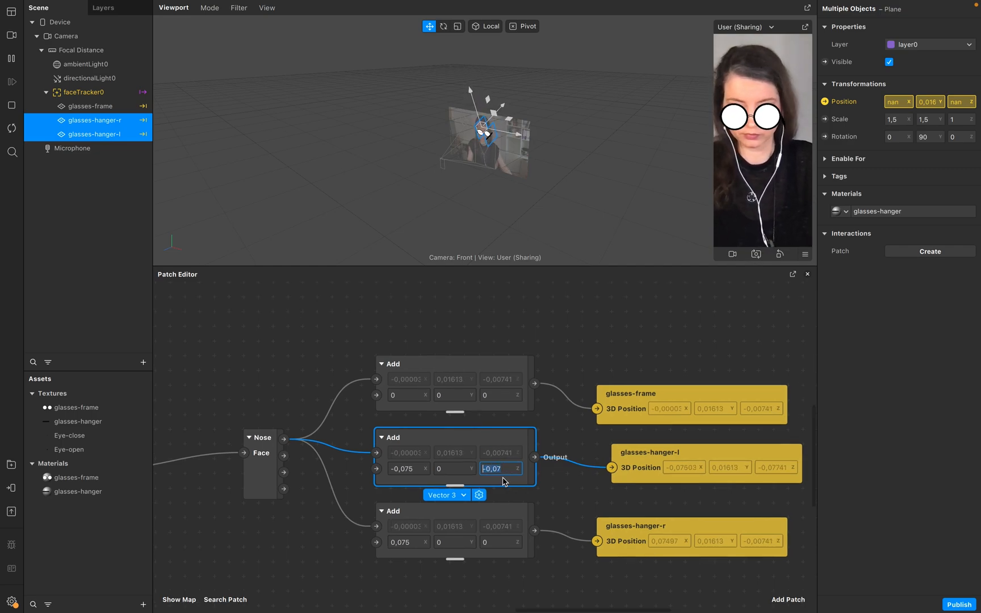
pyautogui.click(505, 543)
pyautogui.write('-0,07')
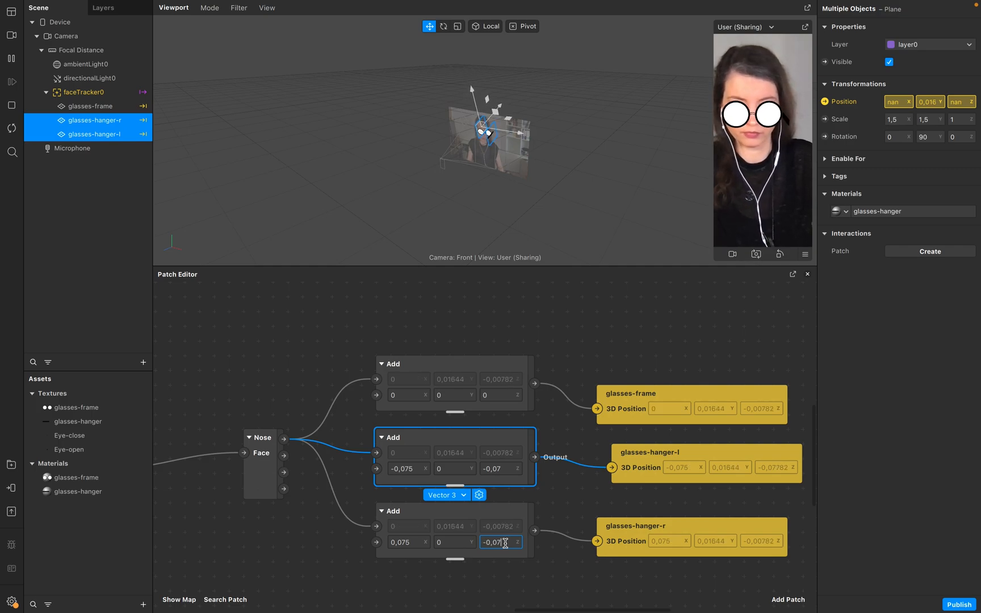
pyautogui.press('Return')
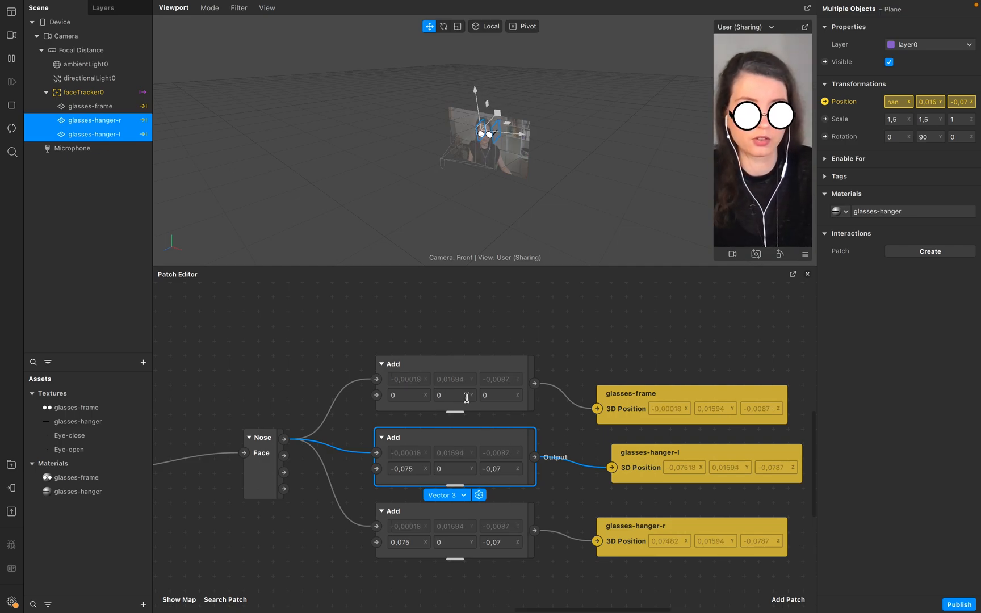
# Set the Y offset of the Add patch feeding glasses-frame to 0,01.
pyautogui.click(501, 396)
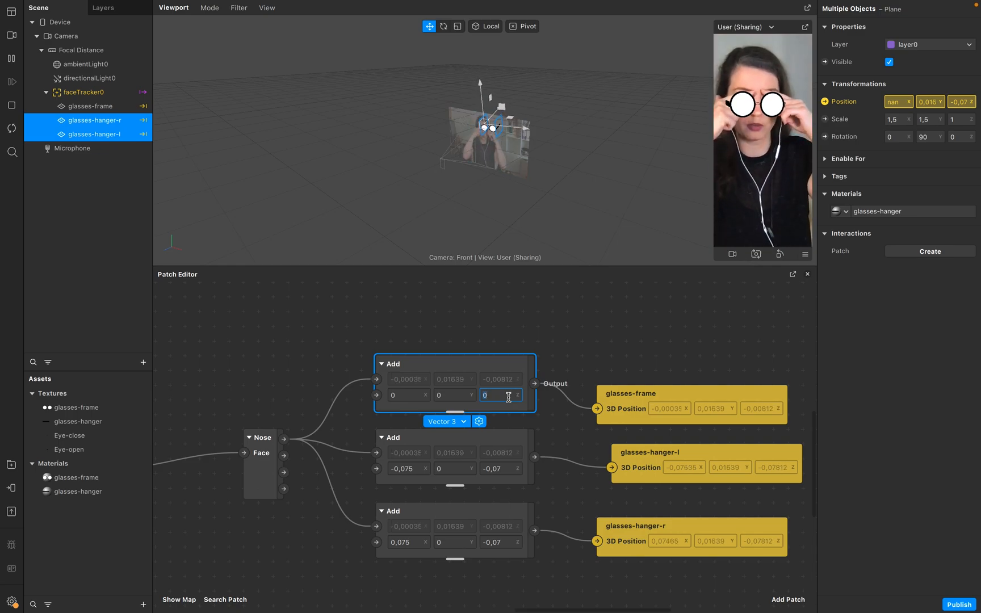
pyautogui.click(461, 394)
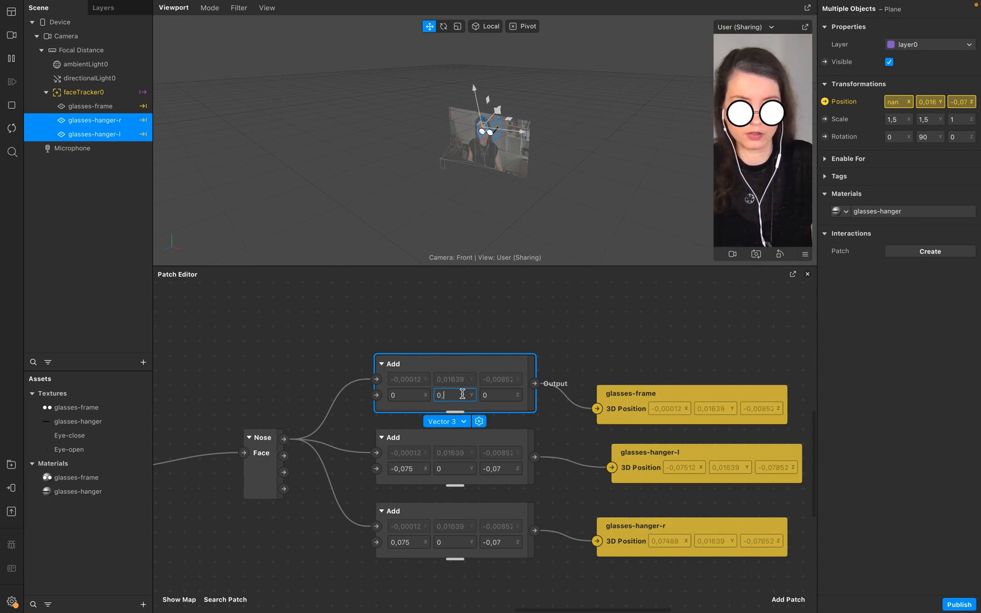
pyautogui.press('Return')
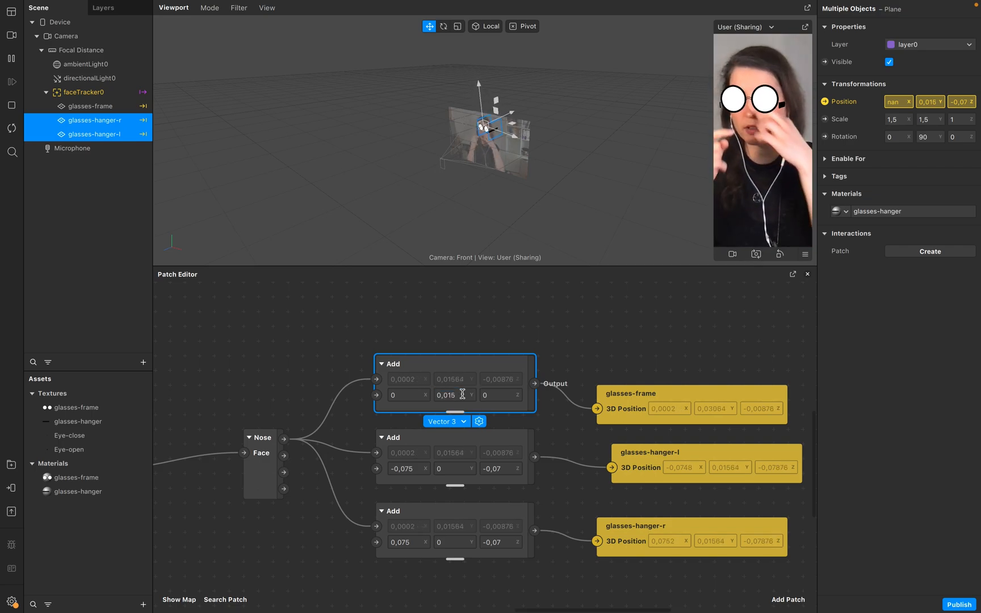
pyautogui.click(462, 394)
pyautogui.press('Right')
pyautogui.hotkey('shift', 'Left')
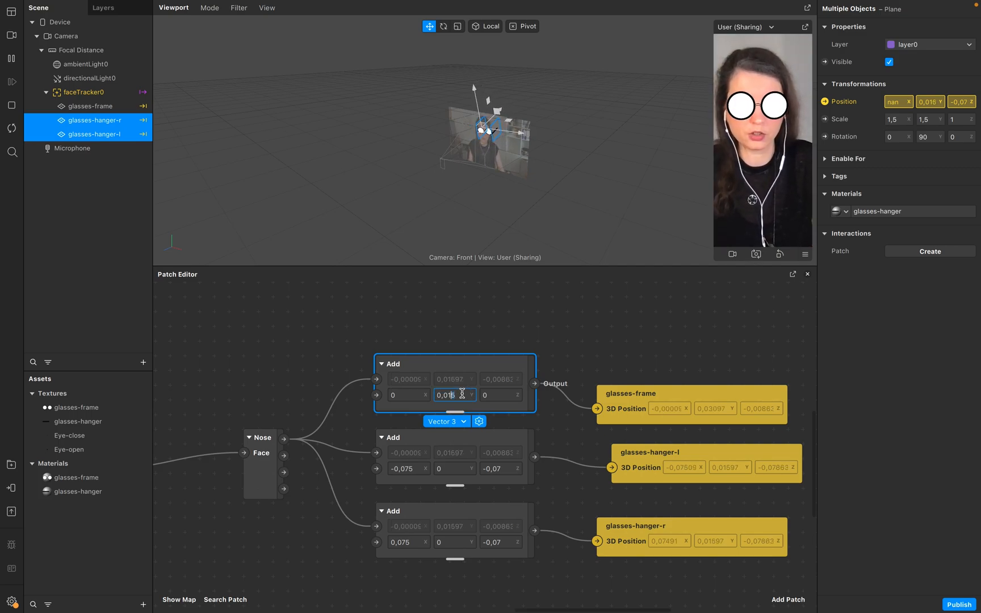
pyautogui.press('Return')
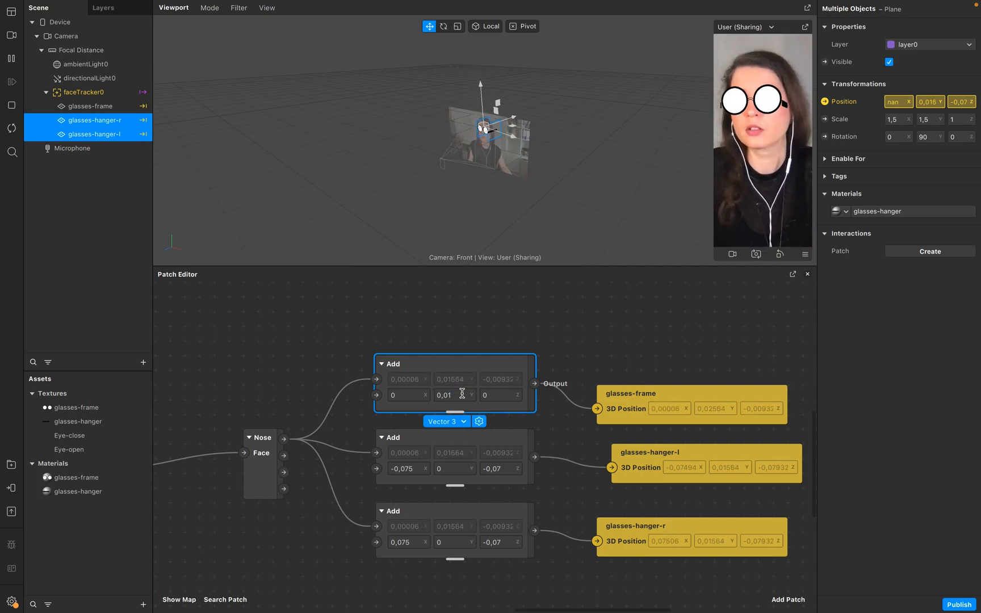
# Set the Y offsets of both hanger Add patches to 0,01.
pyautogui.doubleClick(457, 394)
pyautogui.scroll(-2, 458, 396)
pyautogui.doubleClick(459, 453)
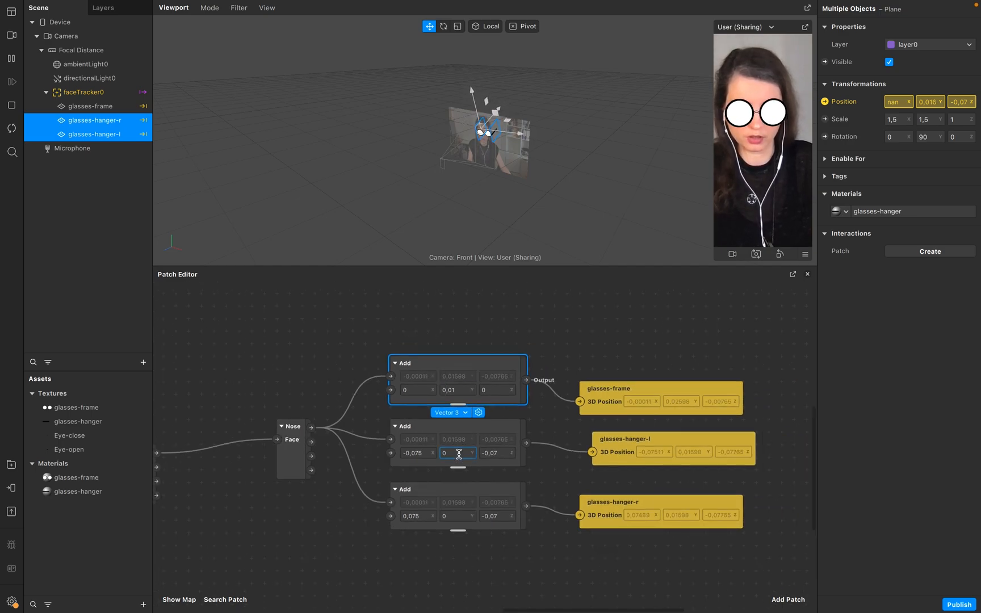
pyautogui.write('0,01')
pyautogui.doubleClick(463, 516)
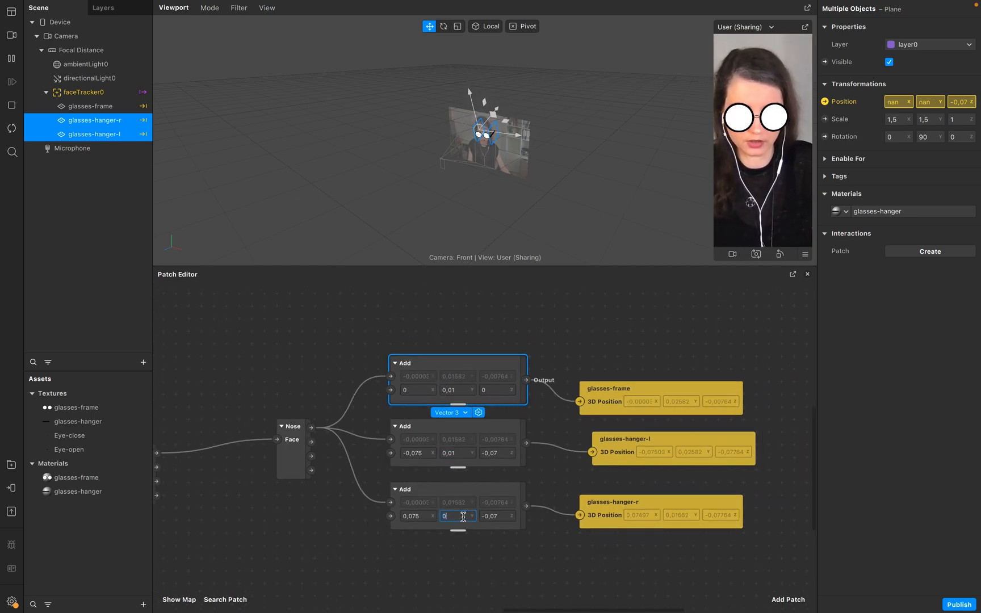
pyautogui.click(457, 390)
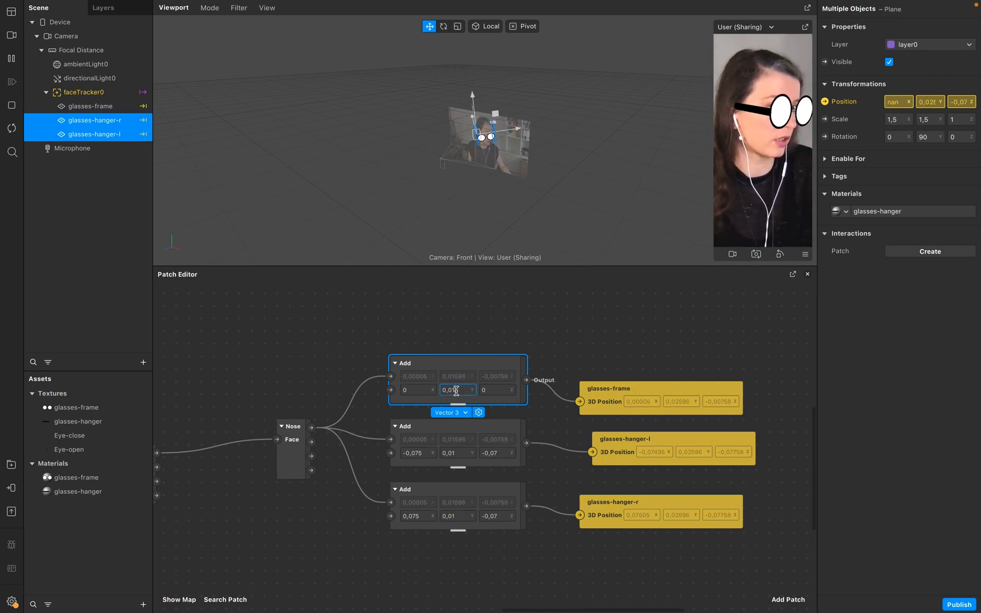
# Set the Z offset of the glasses-frame Add patch to -0,01.
pyautogui.click(499, 389)
pyautogui.write('0,01')
pyautogui.press('Return')
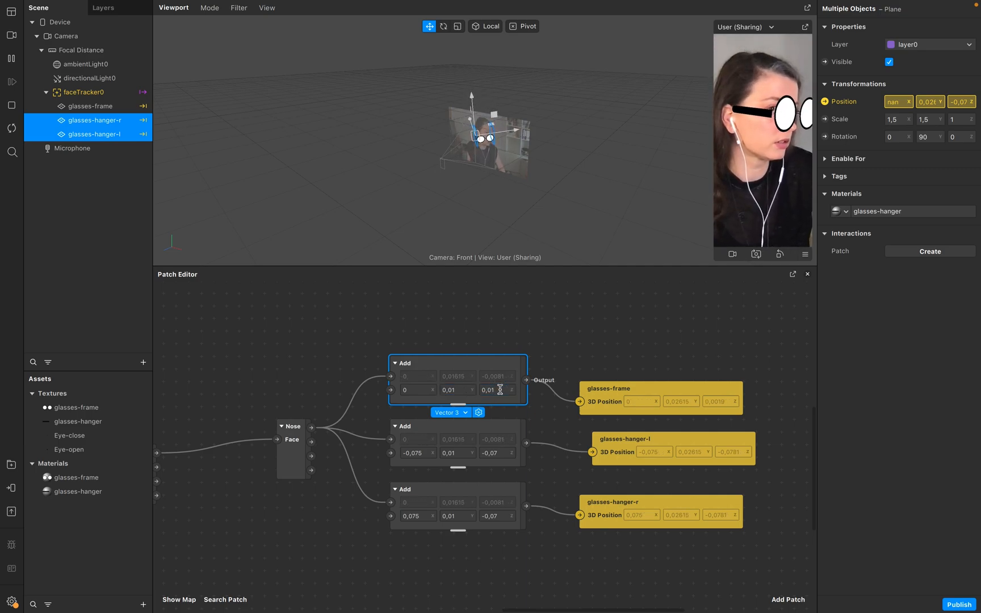
pyautogui.click(500, 389)
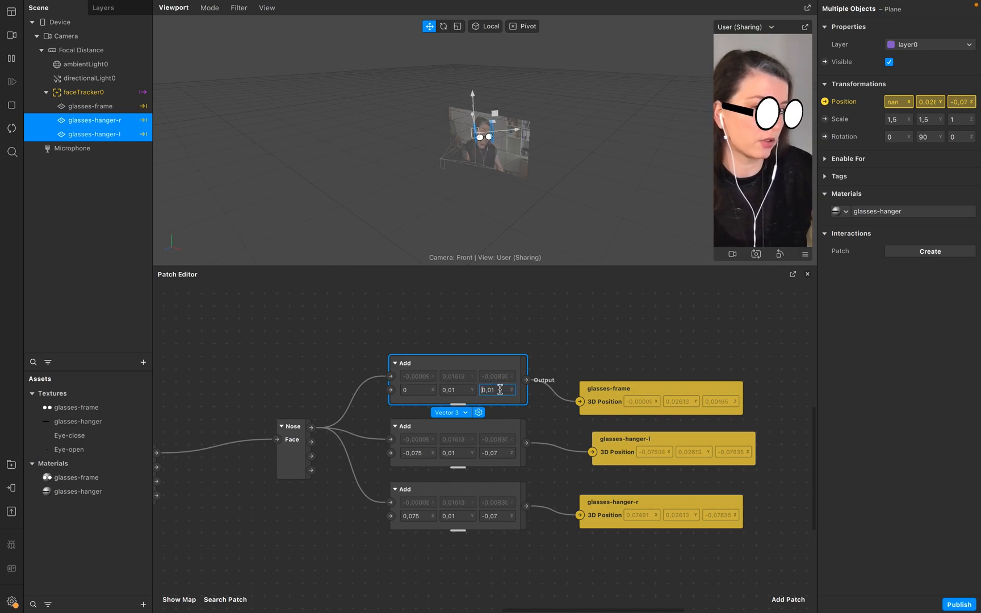
pyautogui.write('-')
pyautogui.press('Return')
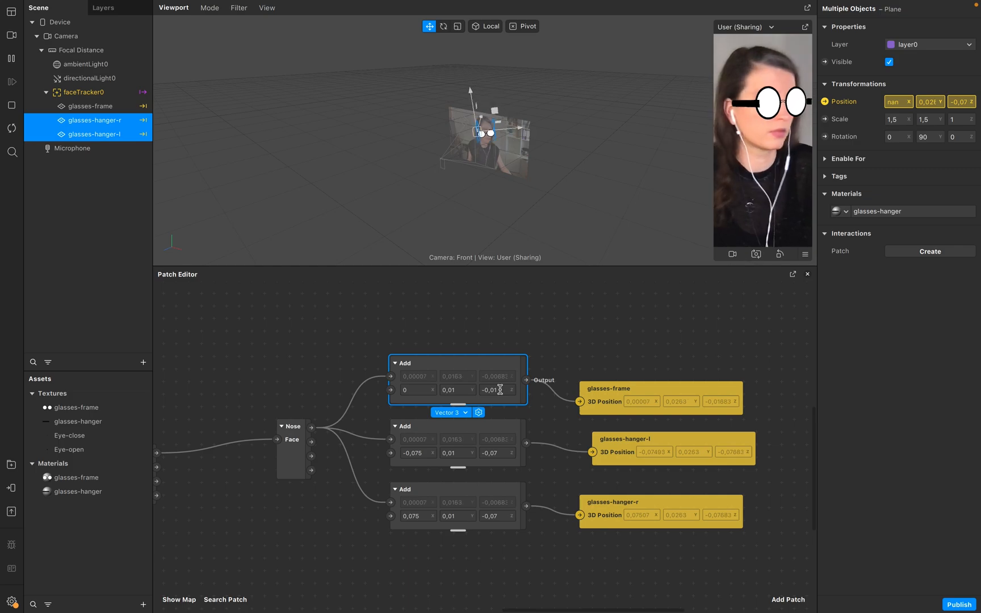
# Set the Z offsets of both hanger Add patches to -0,08.
pyautogui.click(495, 452)
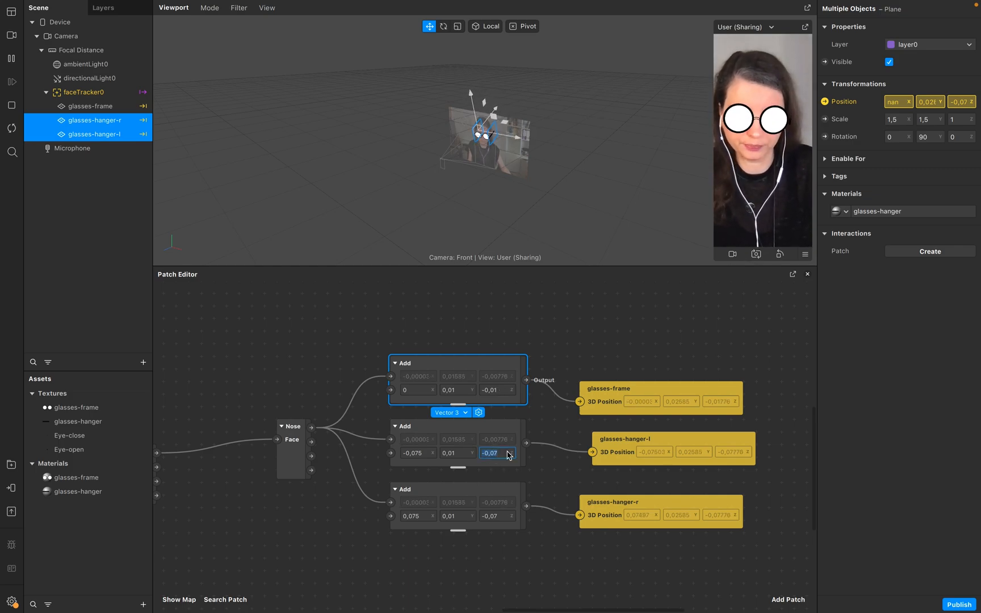
pyautogui.click(507, 455)
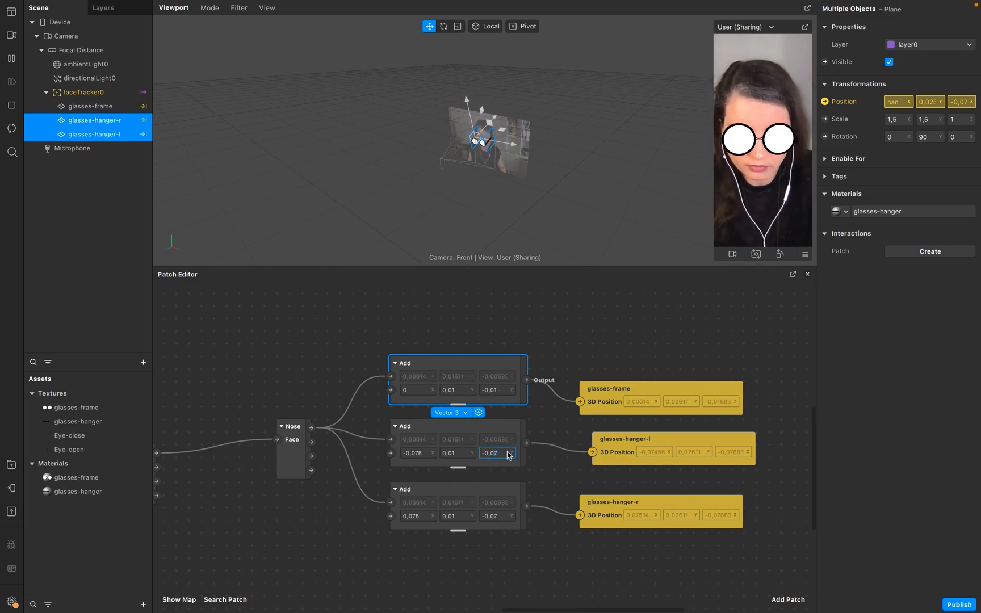
pyautogui.press('BackSpace')
pyautogui.write('8')
pyautogui.click(506, 517)
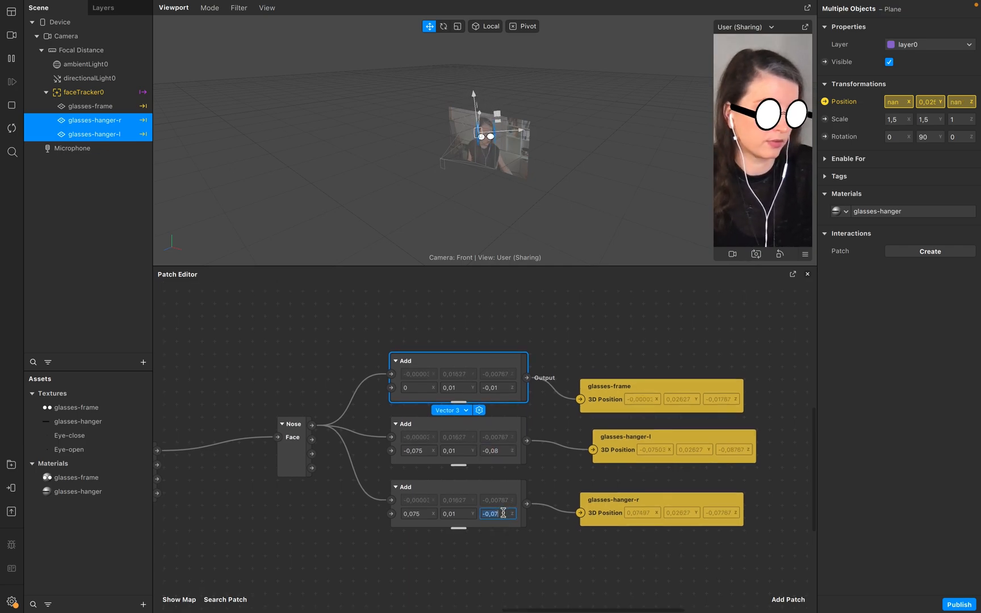
pyautogui.click(503, 513)
pyautogui.scroll(3, 503, 512)
pyautogui.hscroll(-2, 503, 513)
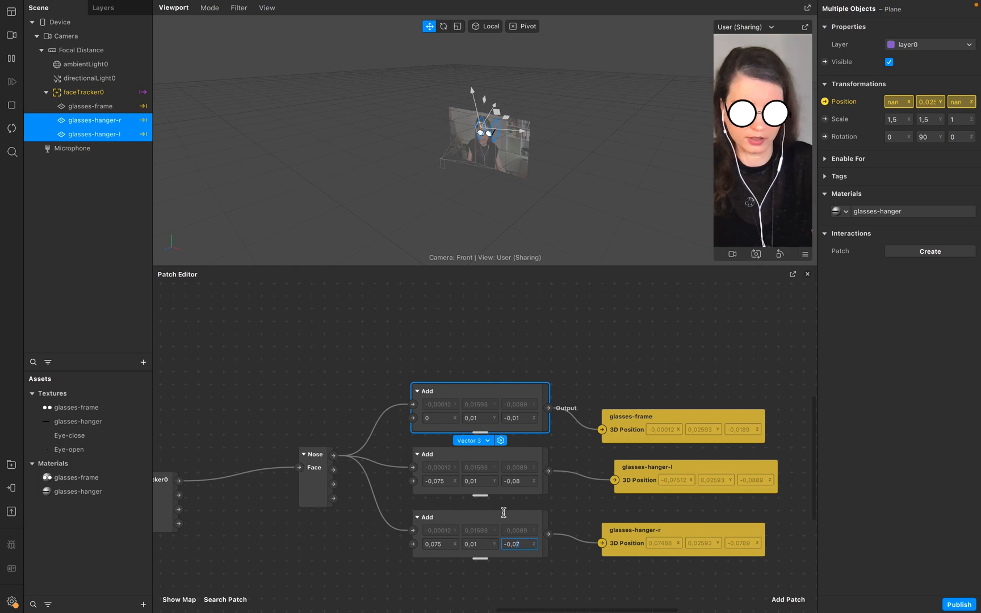
pyautogui.click(526, 488)
pyautogui.scroll(4, 527, 487)
pyautogui.hscroll(-2, 527, 487)
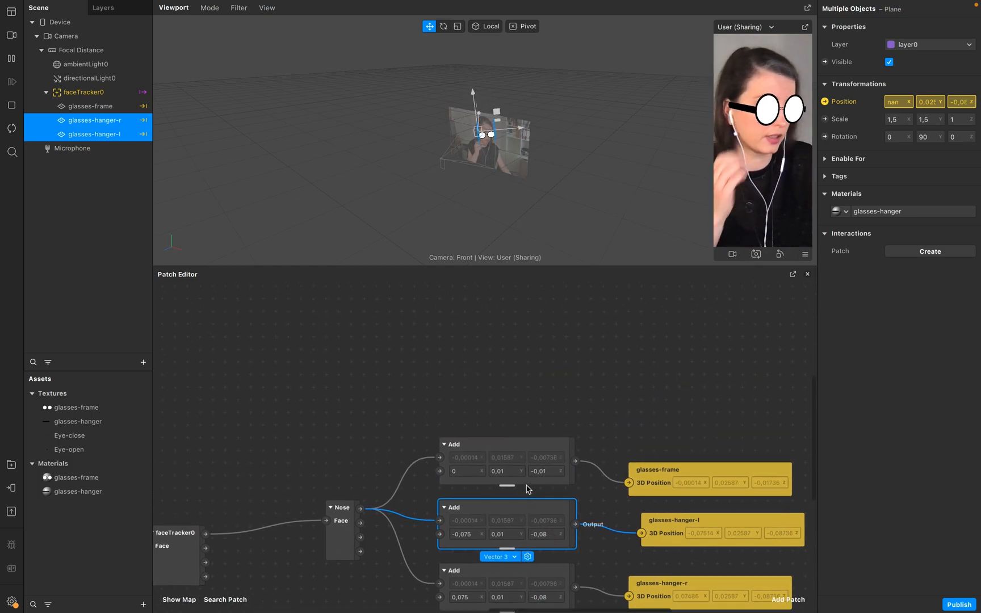
pyautogui.scroll(-5, 560, 446)
pyautogui.hscroll(2, 561, 447)
pyautogui.scroll(-4, 561, 446)
pyautogui.hscroll(2, 560, 446)
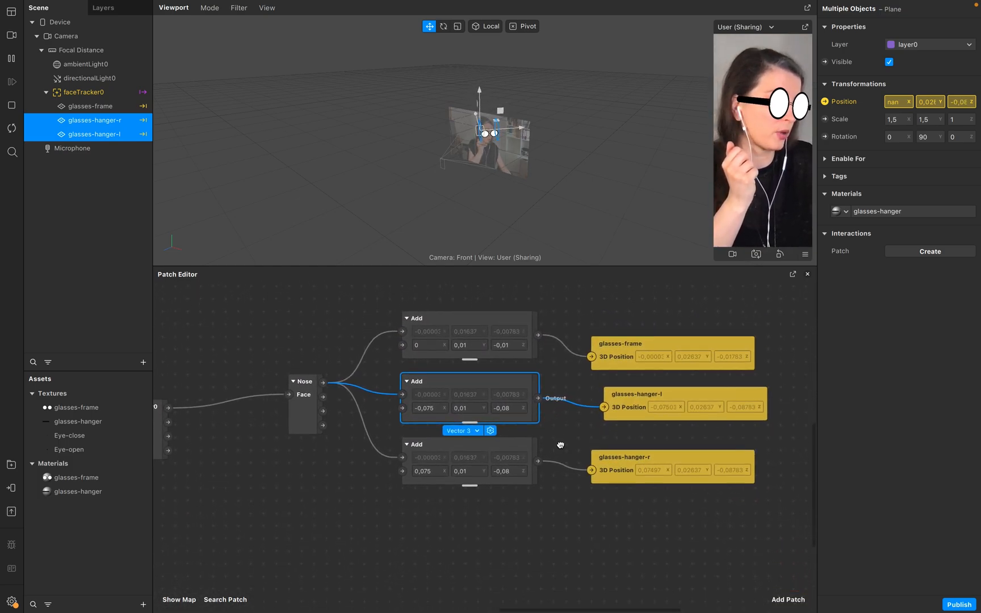
# Set the Z offsets of both hanger Add patches to -0,084.
pyautogui.click(509, 474)
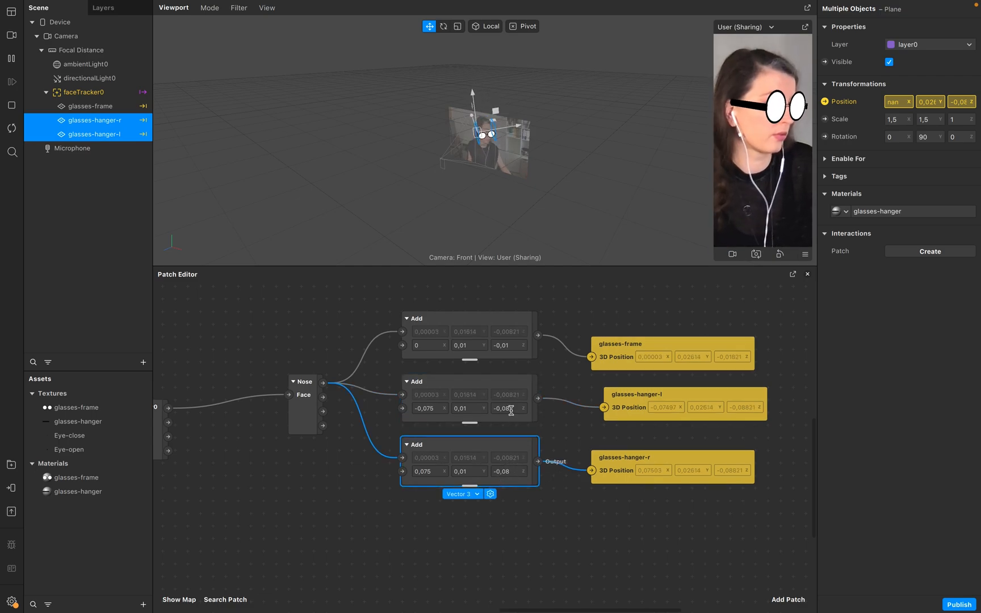
pyautogui.click(515, 410)
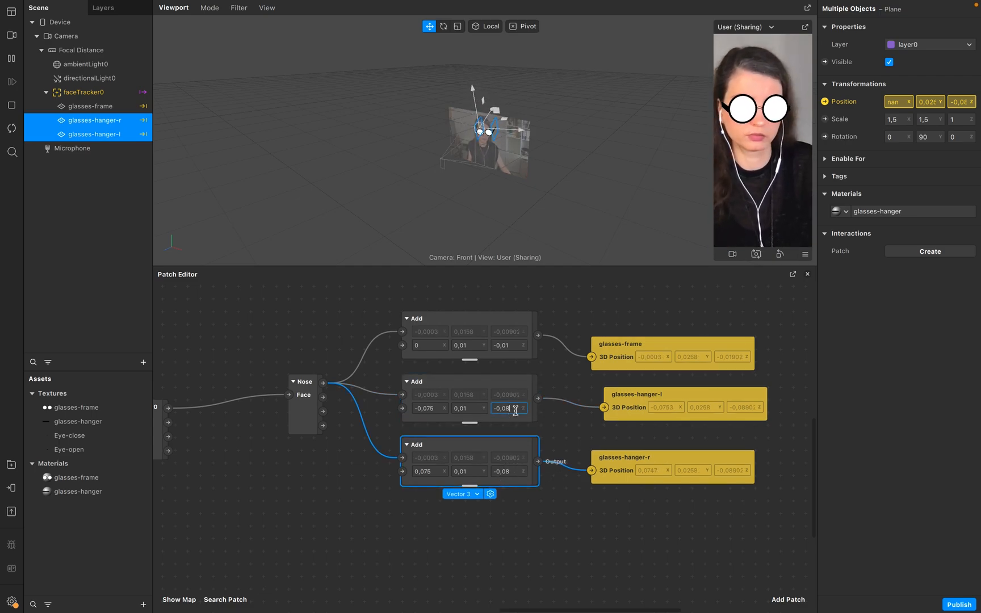
pyautogui.press('Return')
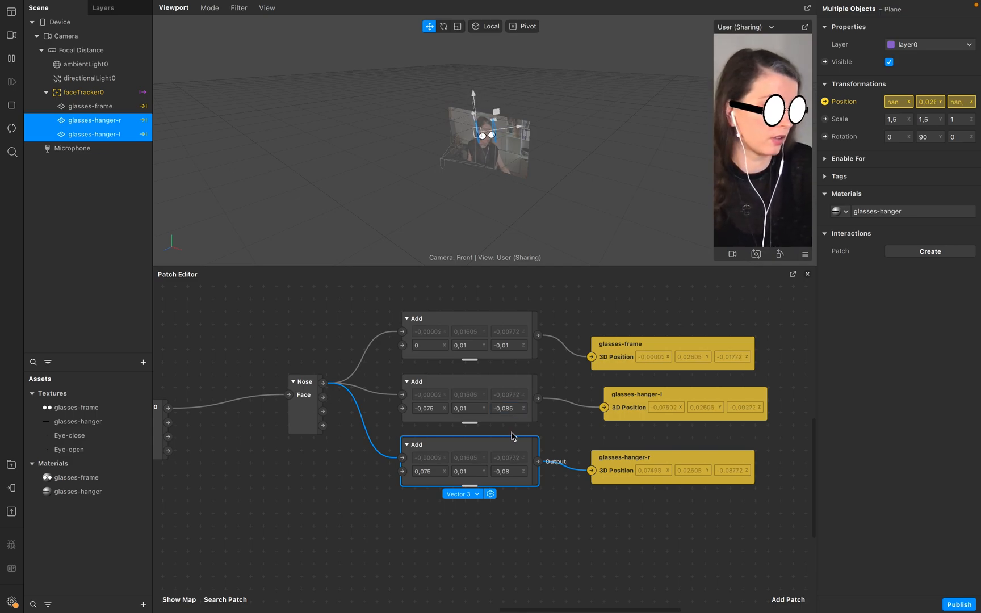
pyautogui.doubleClick(515, 408)
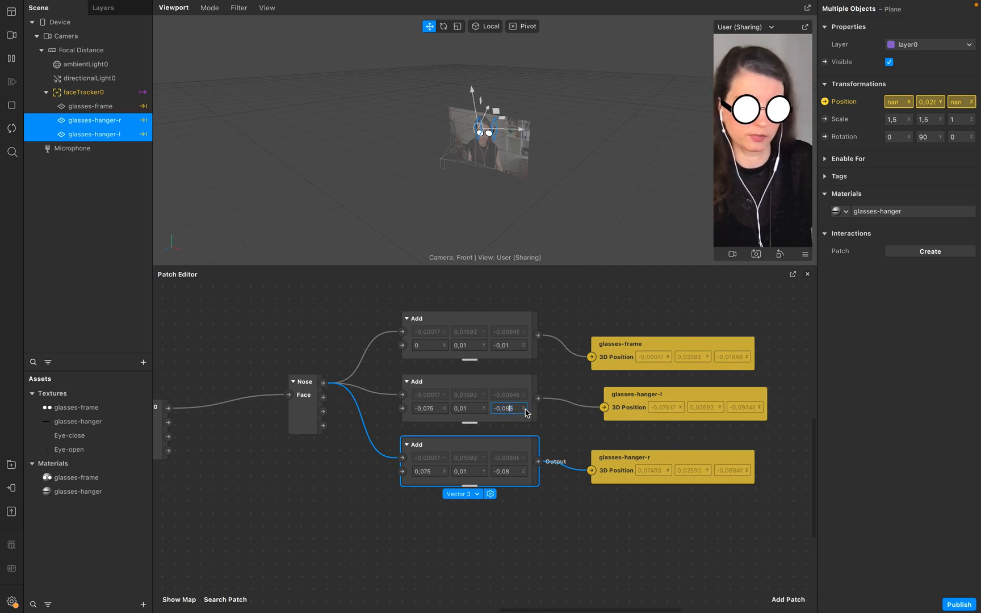
pyautogui.write('-0,084')
pyautogui.click(516, 471)
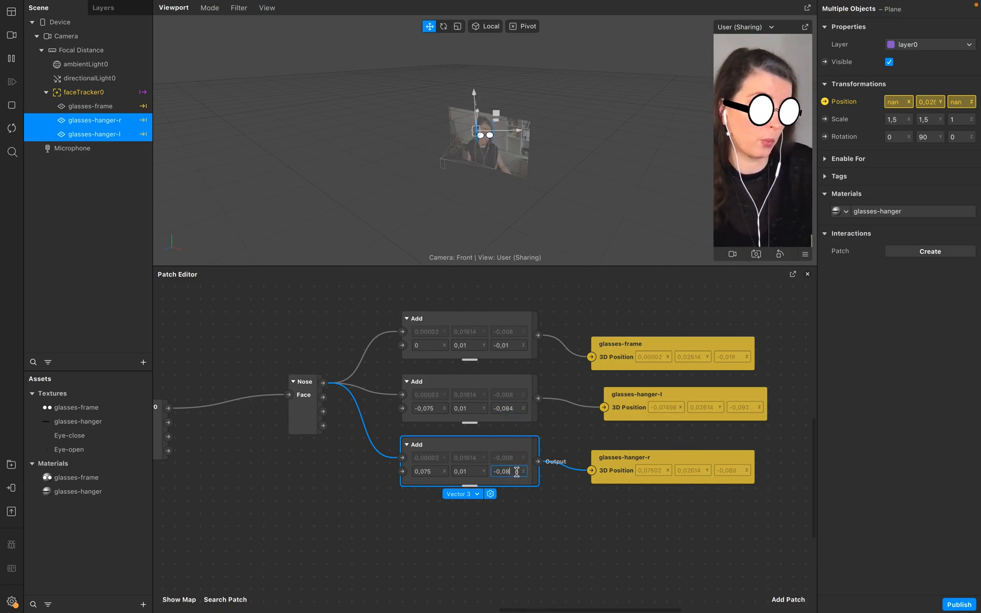
pyautogui.write('4')
pyautogui.press('Return')
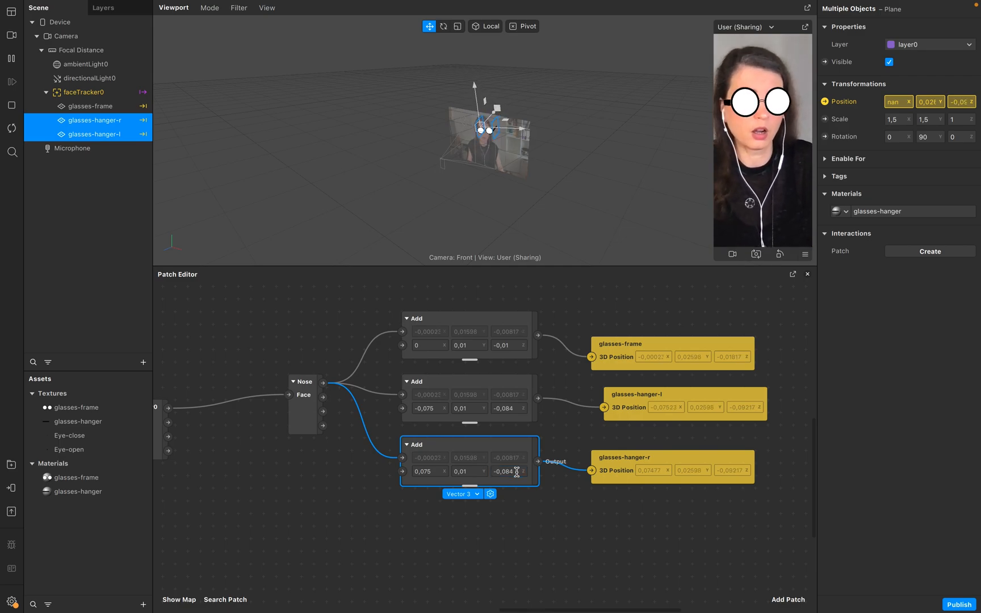
pyautogui.click(495, 515)
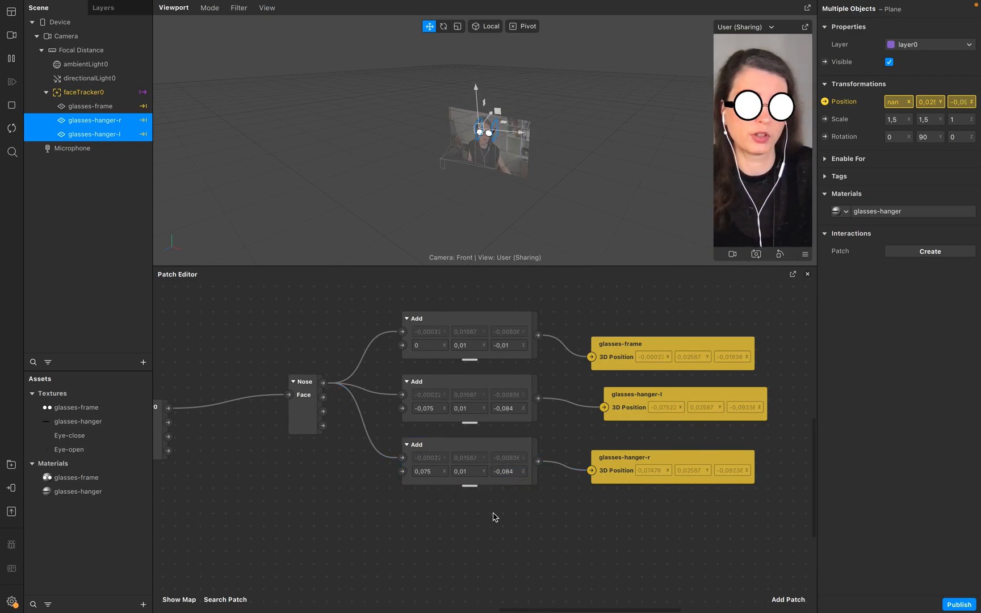
# Inspect the advanced render options of the glasses-hanger material.
pyautogui.doubleClick(91, 492)
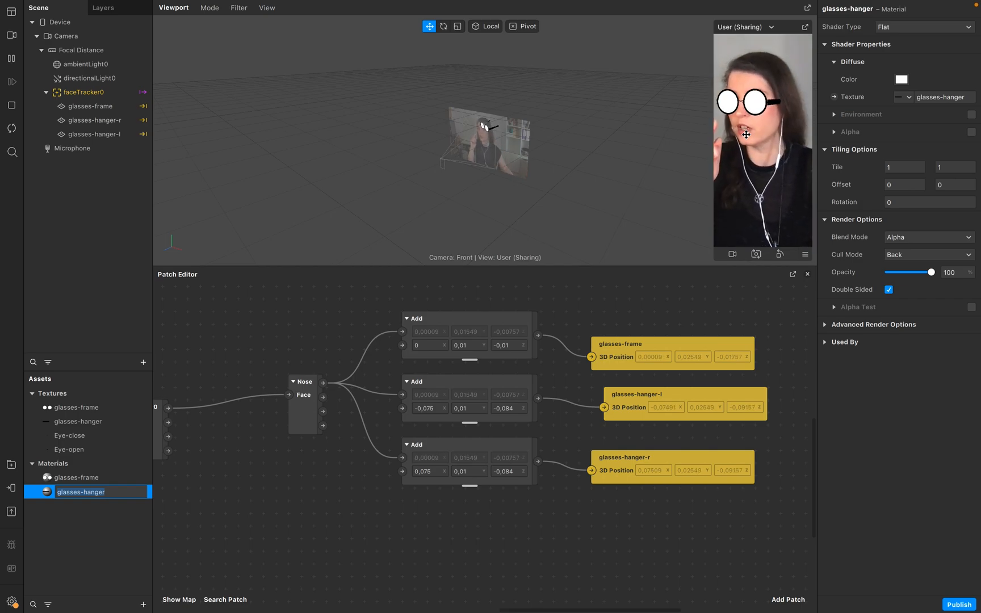
pyautogui.click(69, 570)
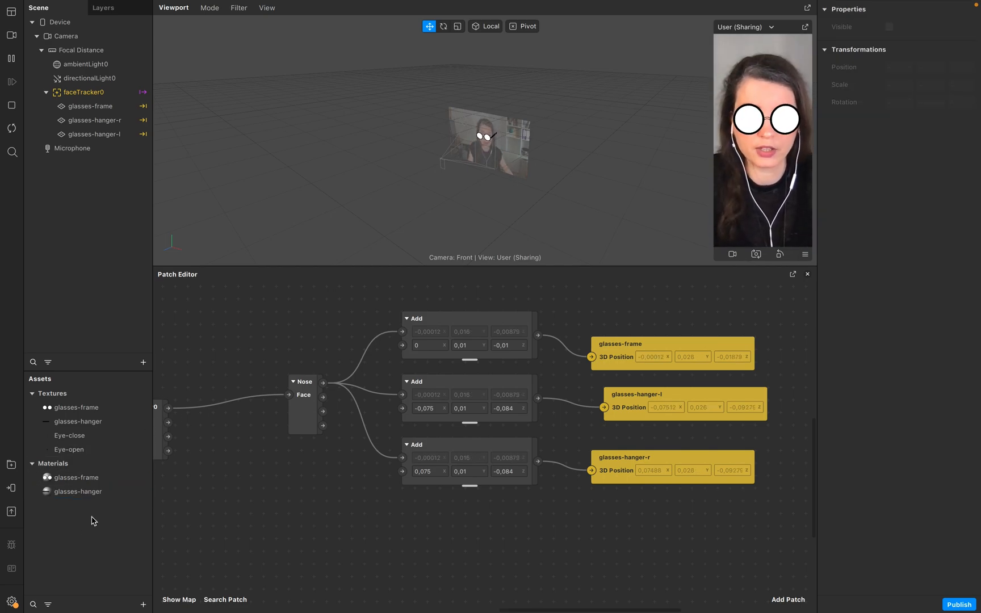
pyautogui.click(105, 491)
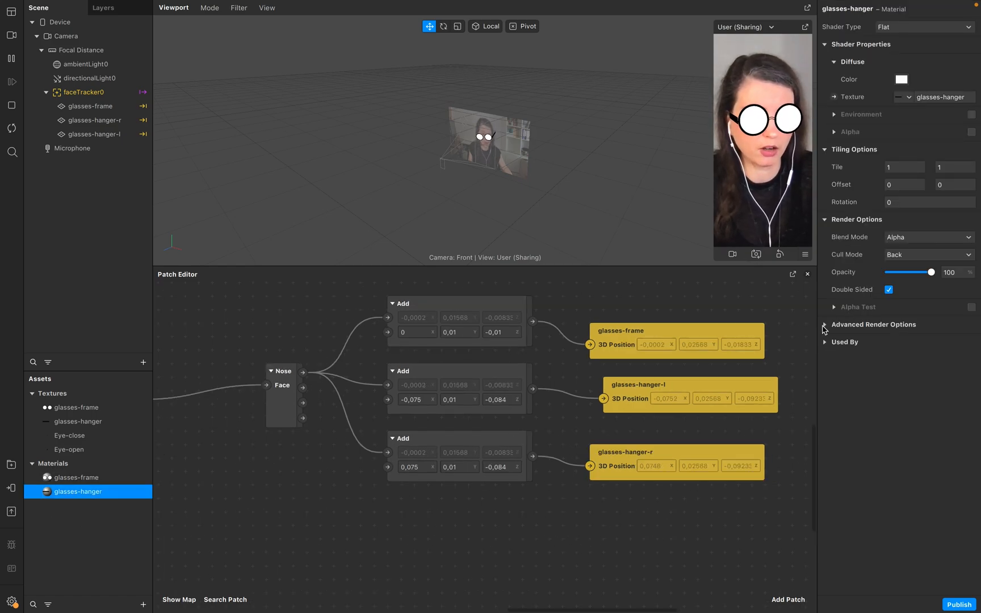
pyautogui.click(825, 325)
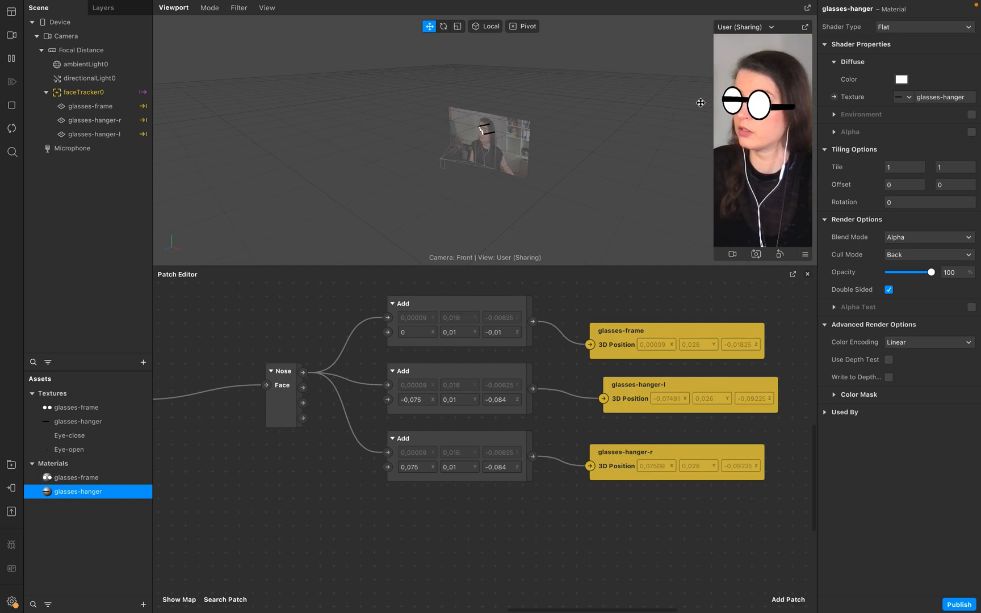
# Disable Use Depth Test in the glasses-frame material's advanced render options.
pyautogui.click(93, 107)
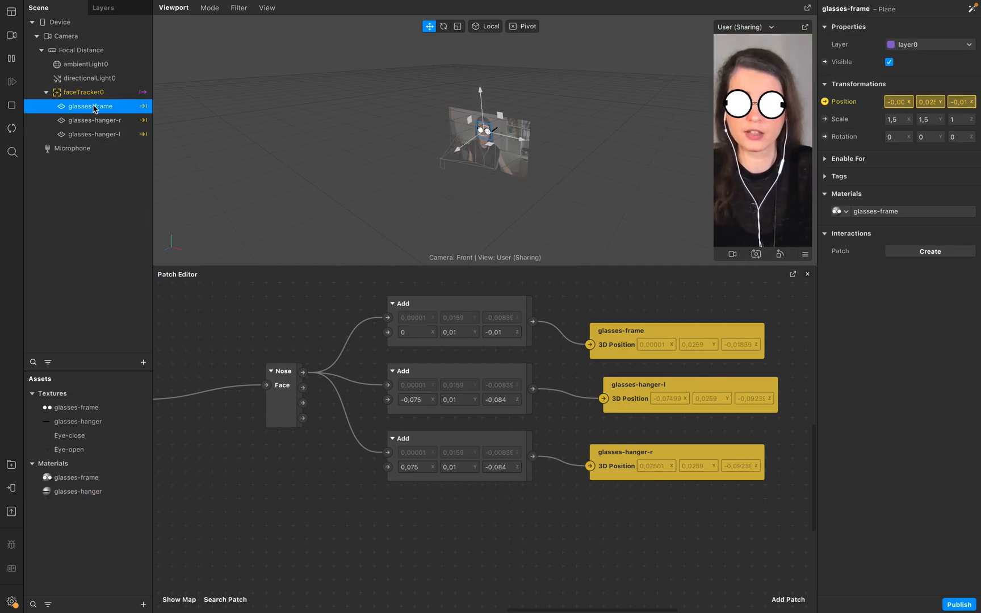
pyautogui.click(79, 477)
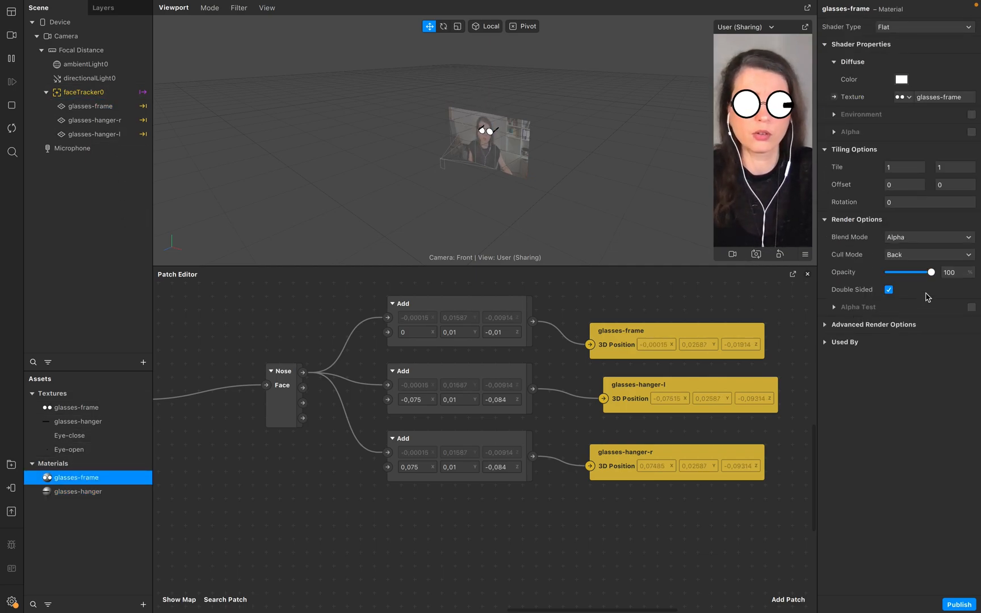
pyautogui.click(832, 325)
pyautogui.click(888, 358)
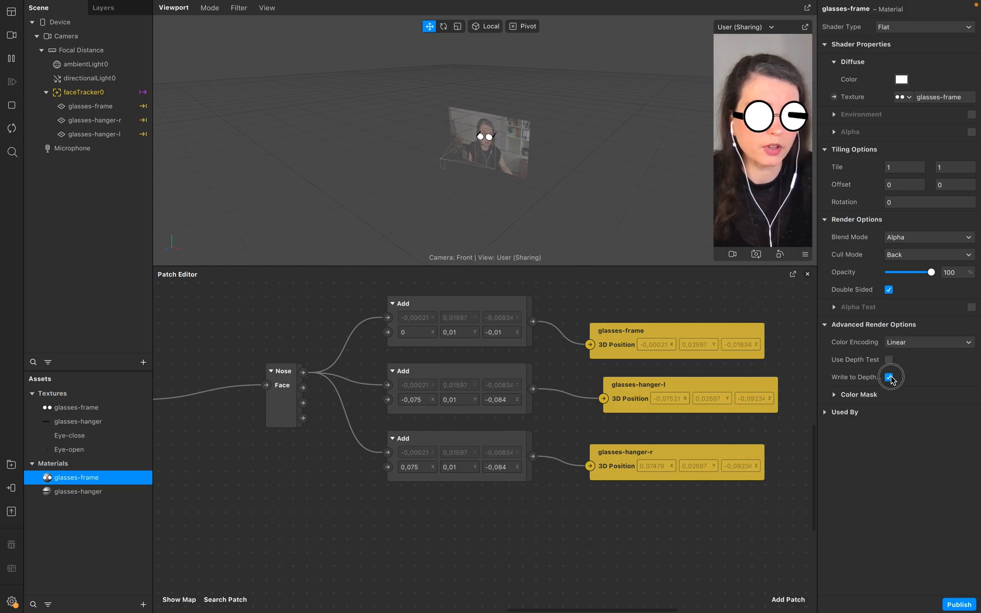
# Move glasses-frame below the two hanger planes in the scene hierarchy.
pyautogui.moveTo(82, 107); pyautogui.dragTo(88, 145)
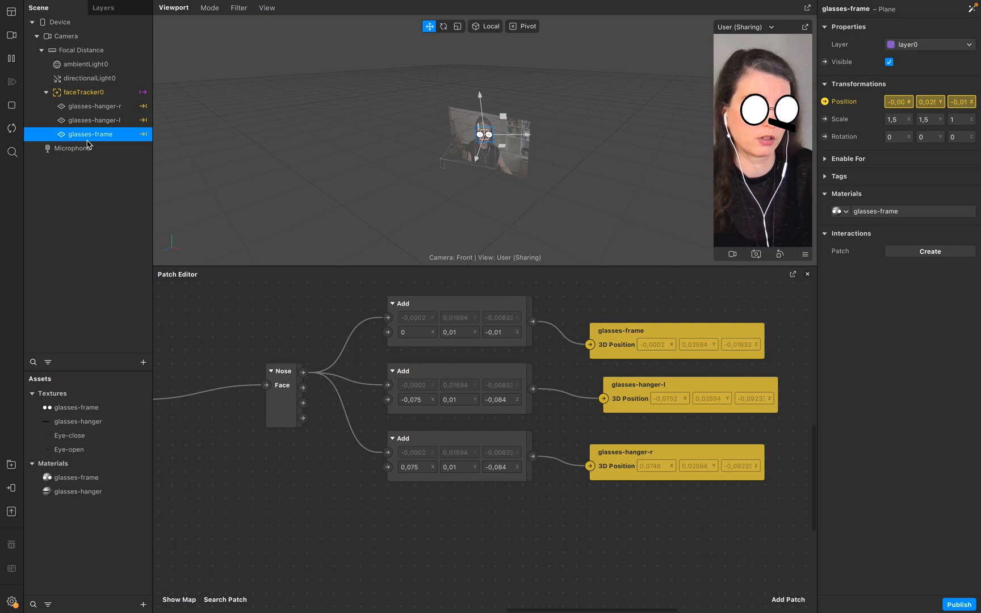
pyautogui.click(12, 128)
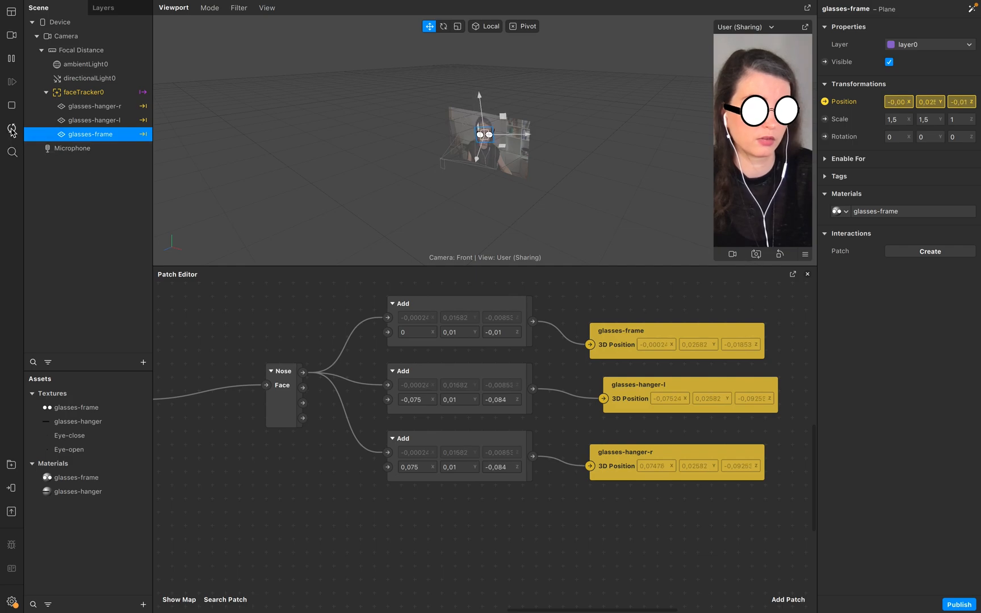
pyautogui.moveTo(174, 501); pyautogui.dragTo(451, 514)
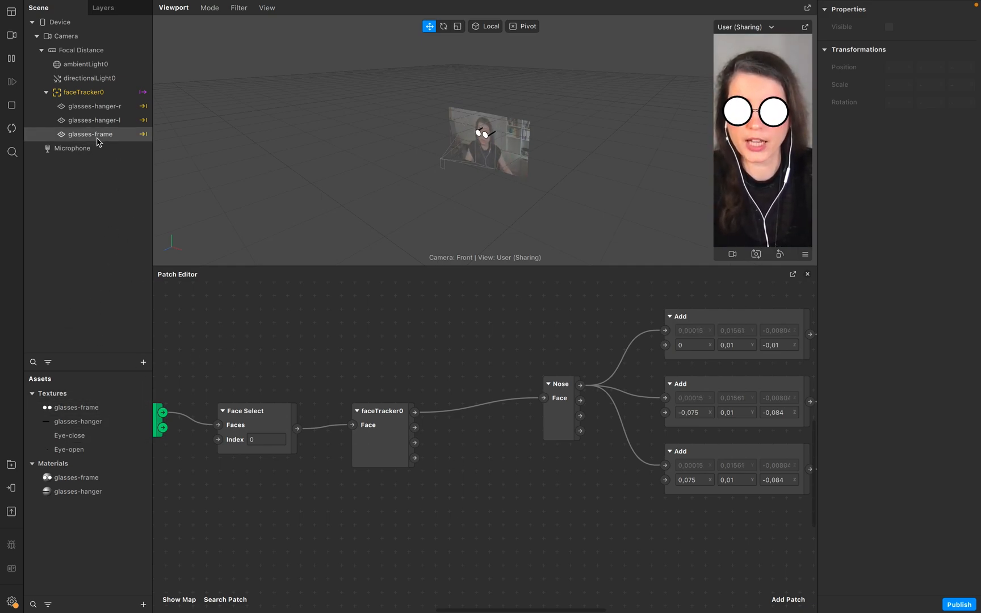
# Insert a new plane into the scene and rename it eye-close.
pyautogui.click(143, 362)
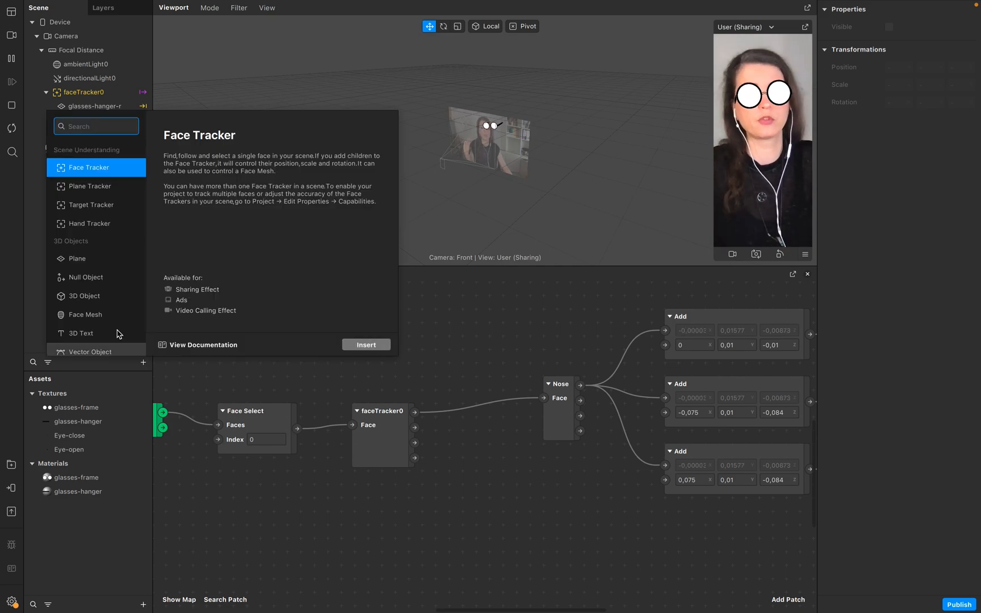
pyautogui.click(73, 258)
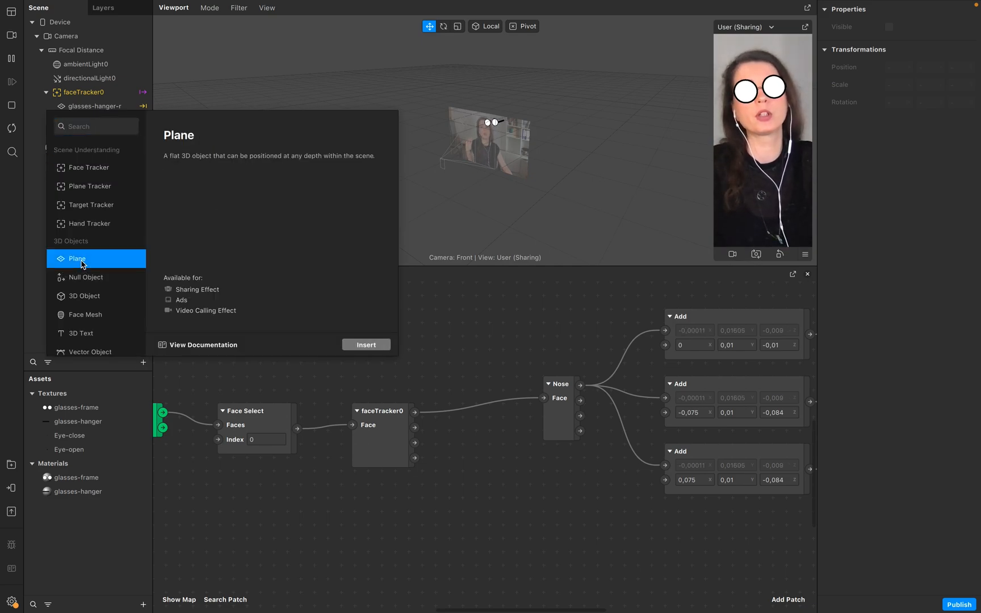
pyautogui.click(367, 345)
pyautogui.click(76, 201)
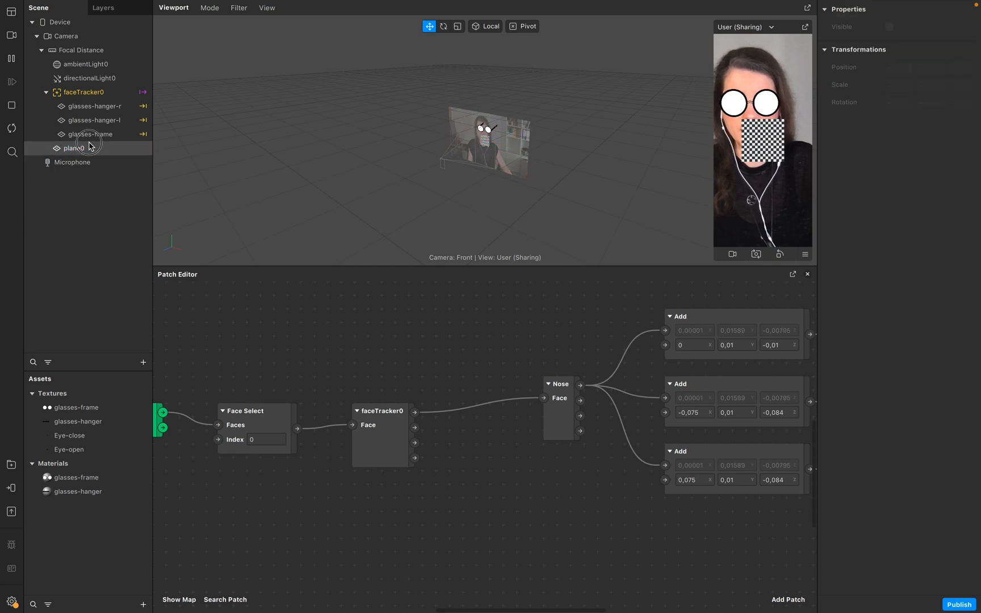
pyautogui.click(88, 148)
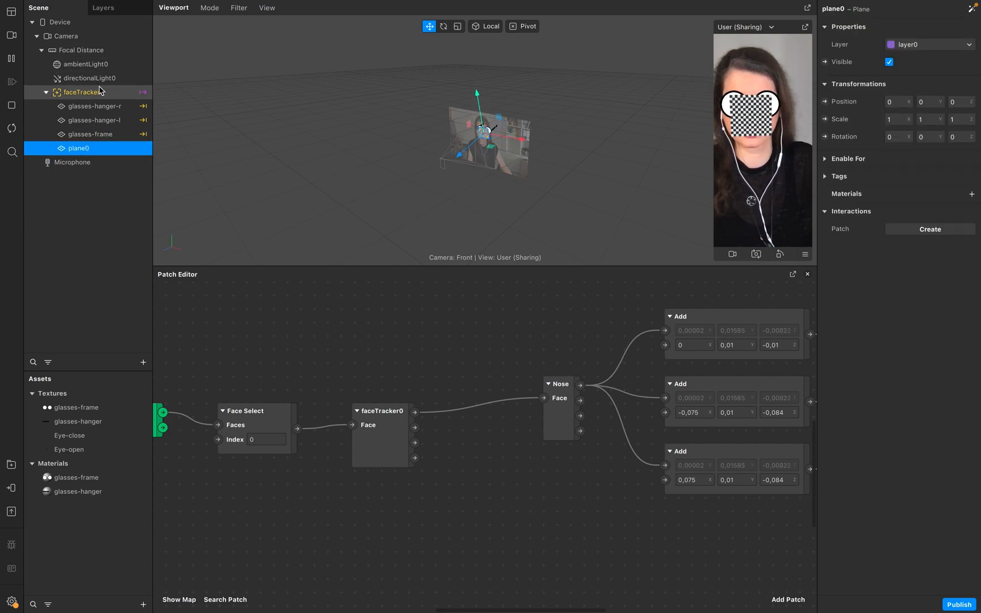
pyautogui.doubleClick(103, 149)
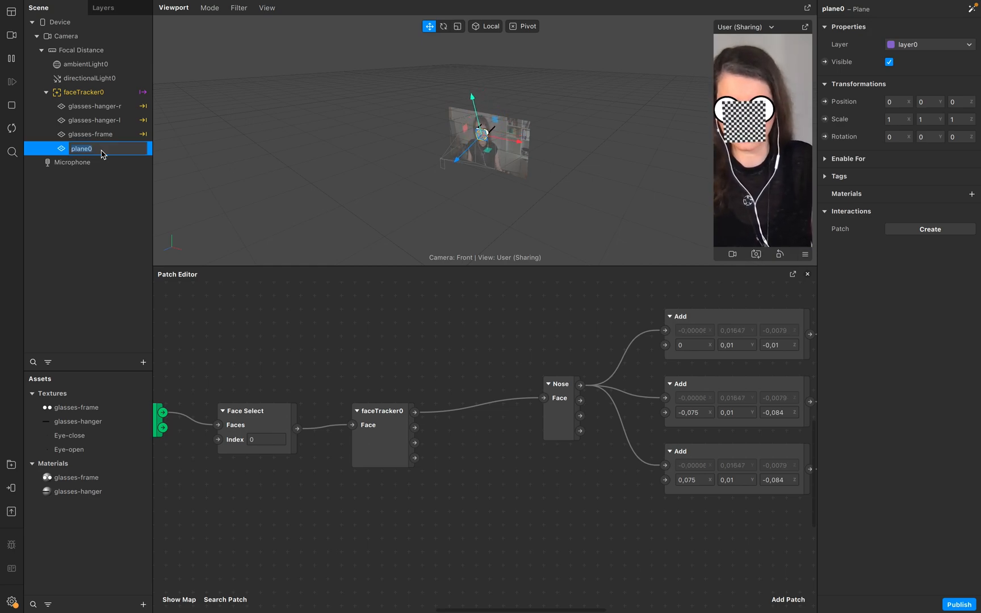
pyautogui.write('eye-close')
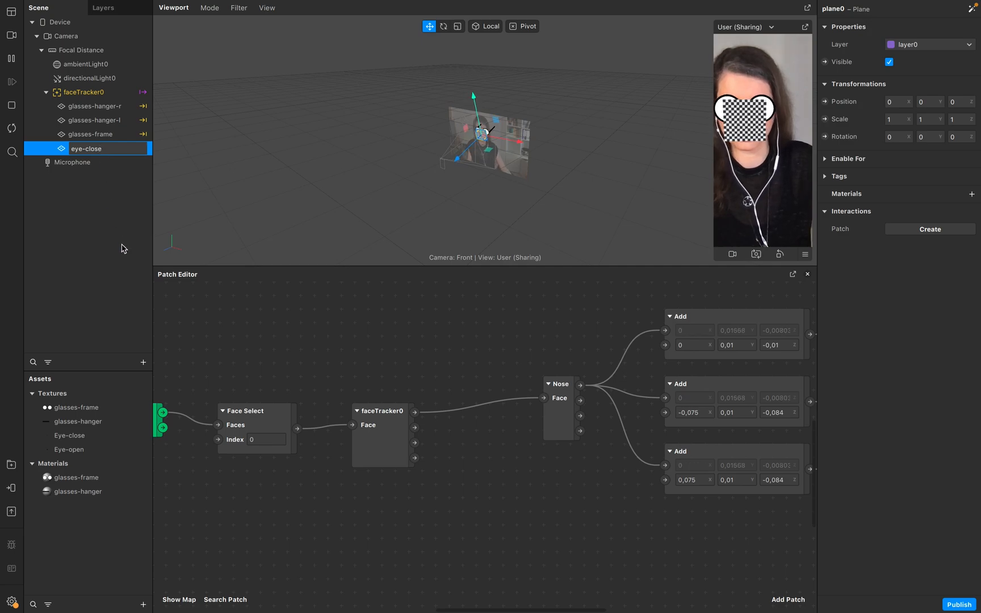
pyautogui.click(121, 241)
# Duplicate the eye-close plane and rename the copy eye-open.
pyautogui.click(125, 151)
pyautogui.press('super+d')
pyautogui.click(124, 162)
pyautogui.press('Down')
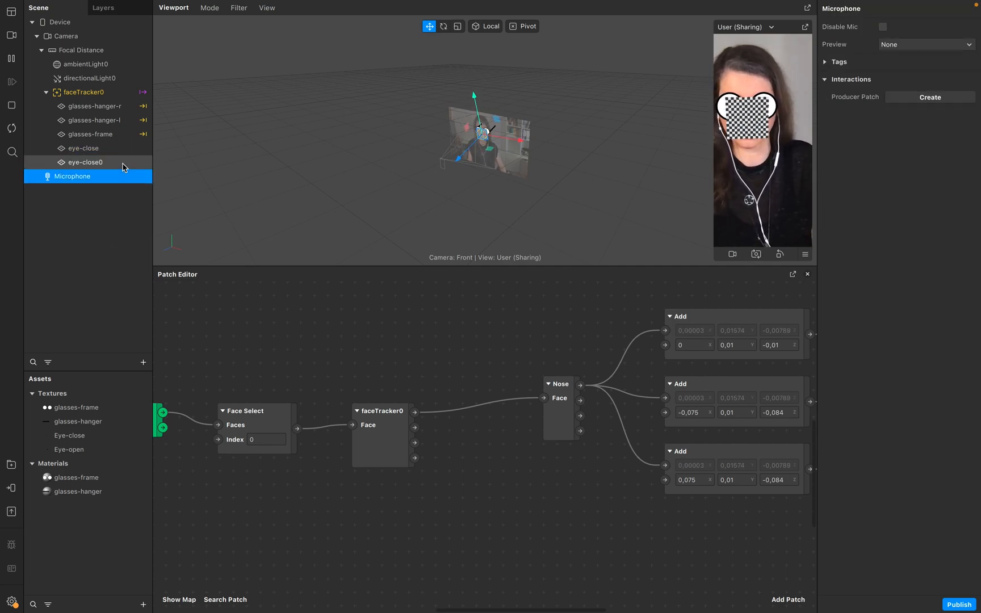
pyautogui.doubleClick(124, 162)
pyautogui.write('eye-open')
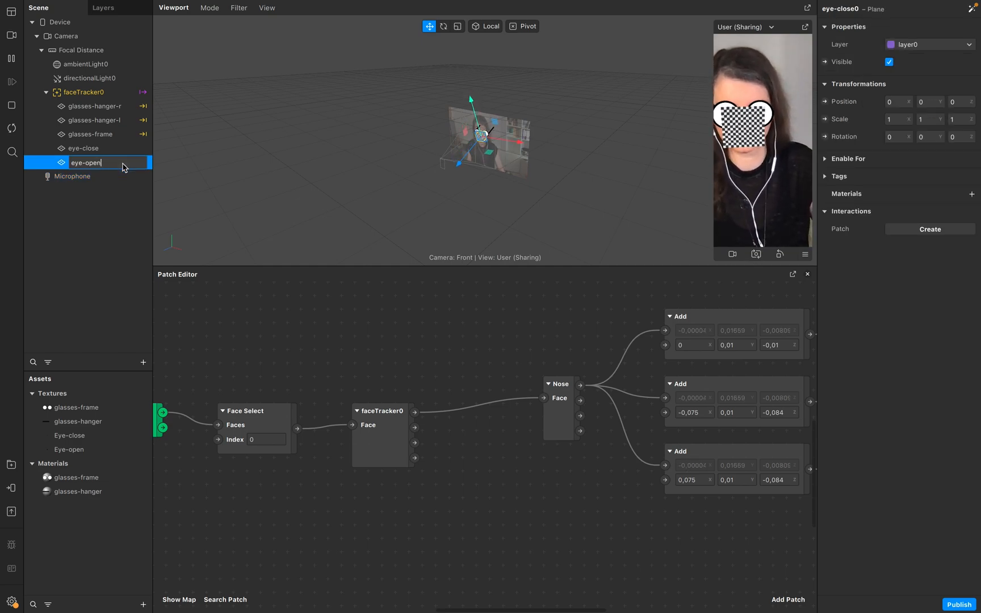
pyautogui.click(122, 150)
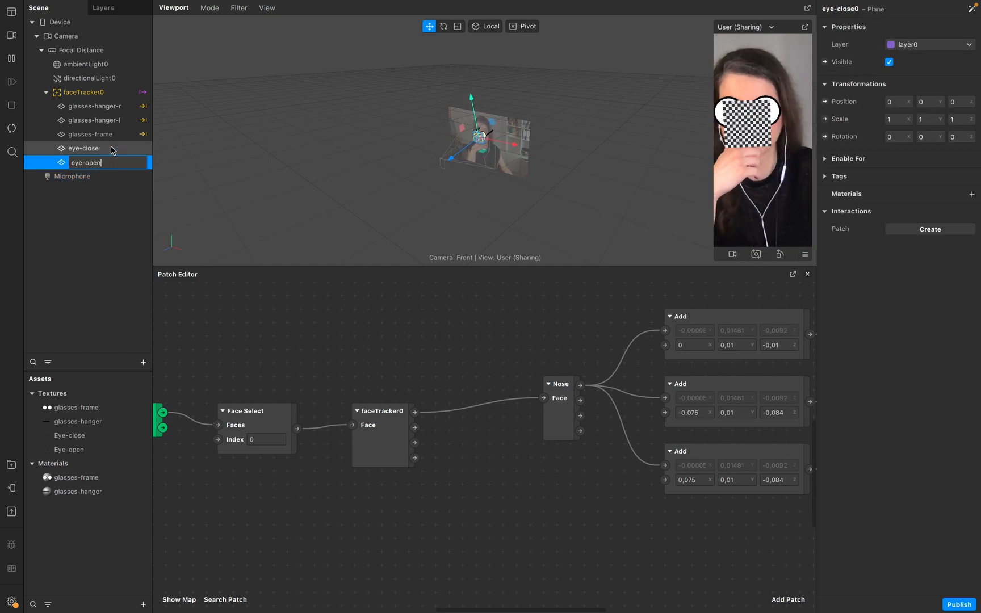
# Create a new material for the eye-close plane.
pyautogui.click(971, 194)
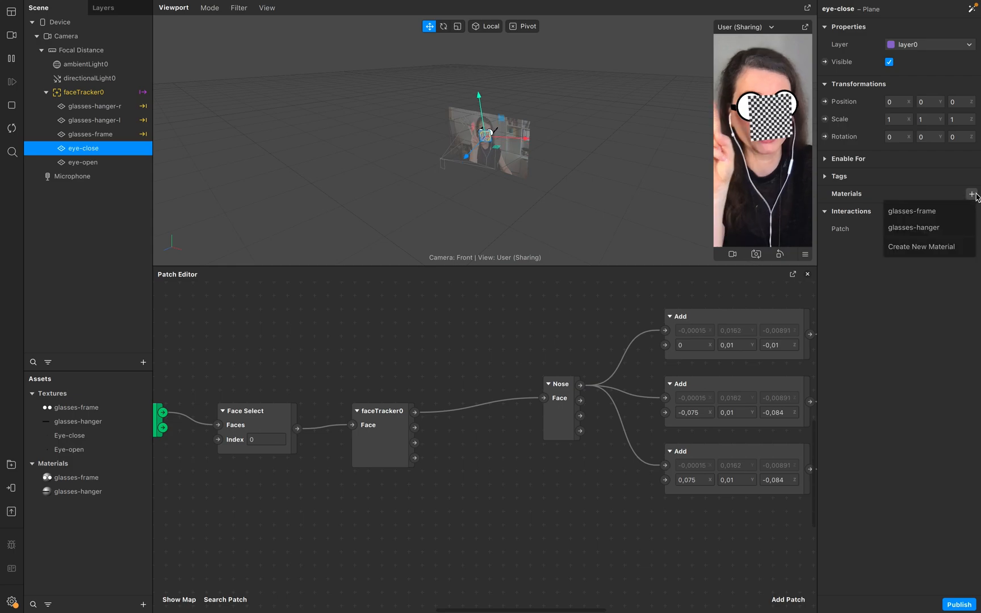
pyautogui.click(922, 246)
pyautogui.doubleClick(868, 212)
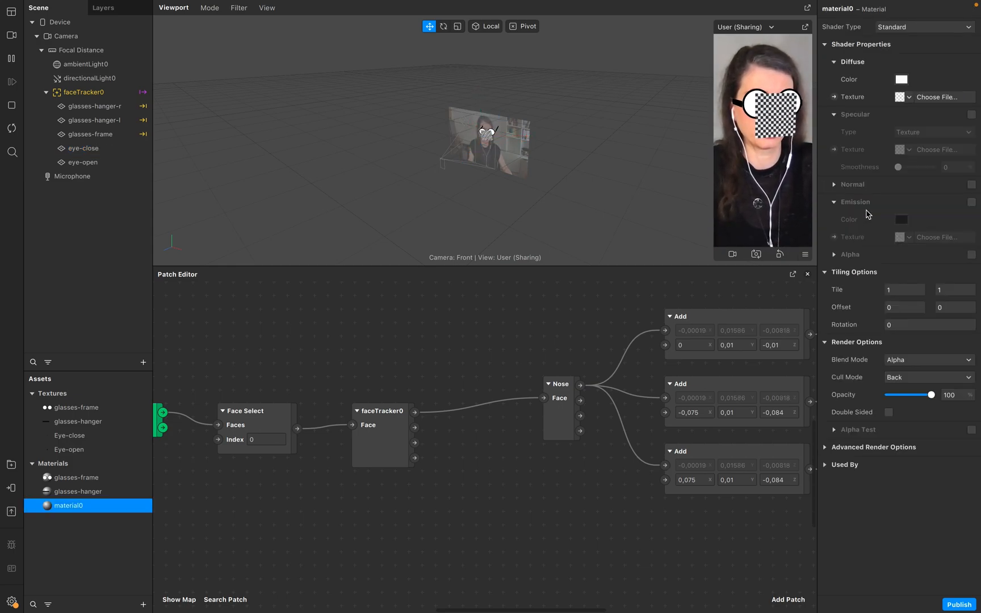
pyautogui.doubleClick(843, 9)
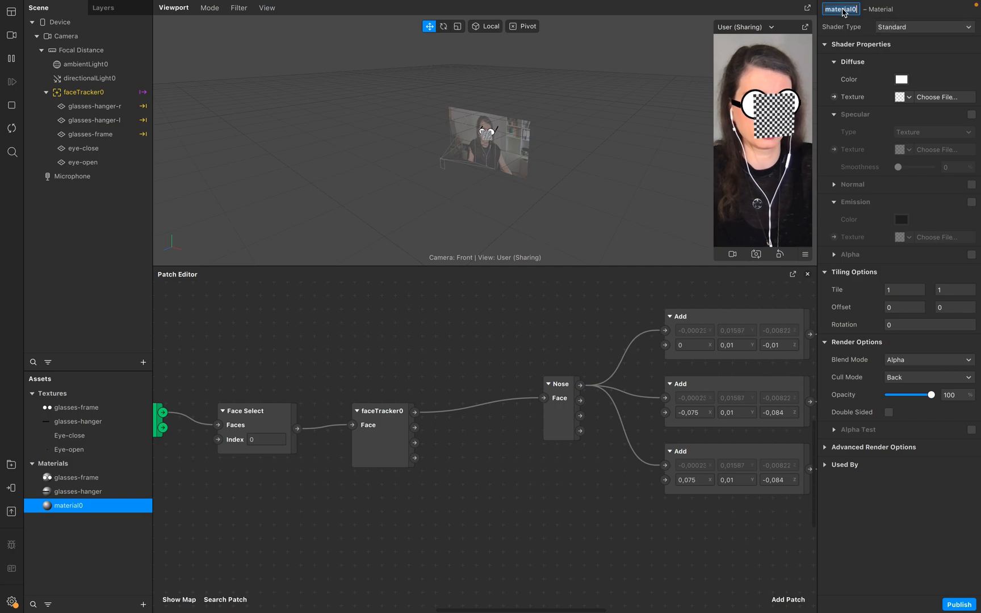
pyautogui.doubleClick(87, 149)
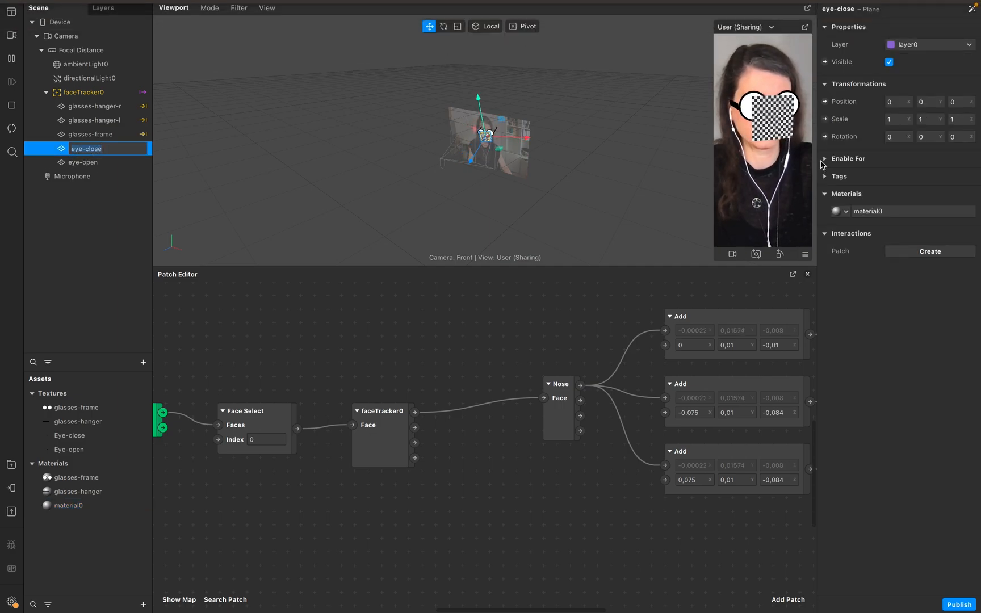
# Rename the new material eye-close.
pyautogui.click(85, 504)
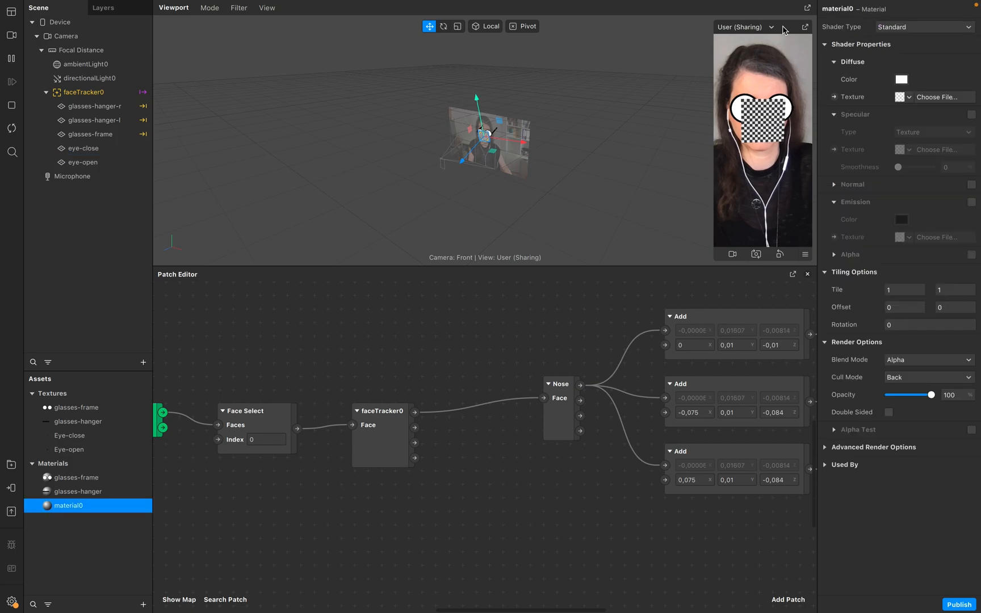
pyautogui.doubleClick(837, 10)
pyautogui.write('eye-close')
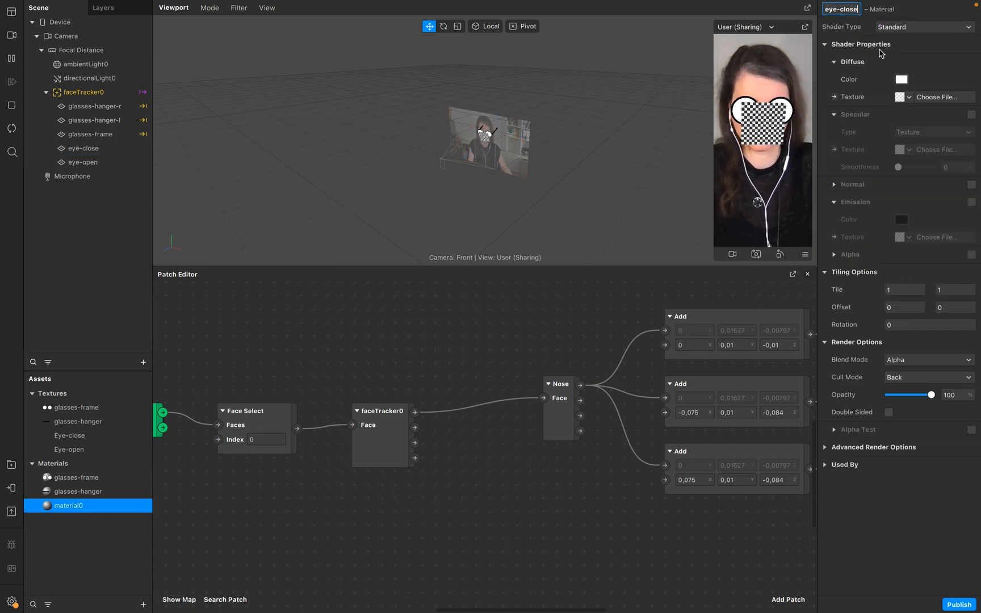
# Set the eye-close material's shader type to Flat and its texture to Eye-close.
pyautogui.click(919, 27)
pyautogui.click(905, 32)
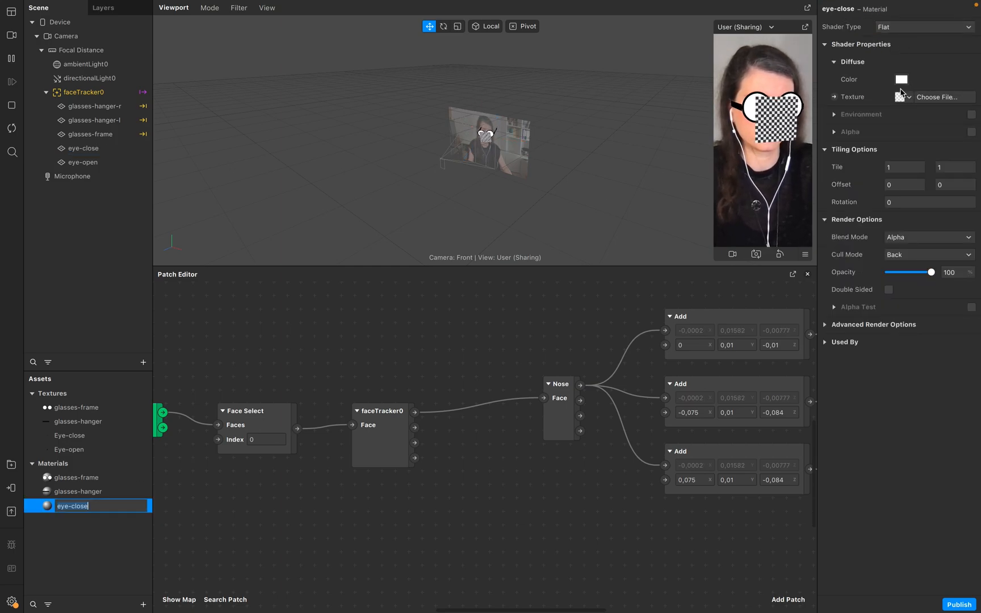
pyautogui.click(907, 98)
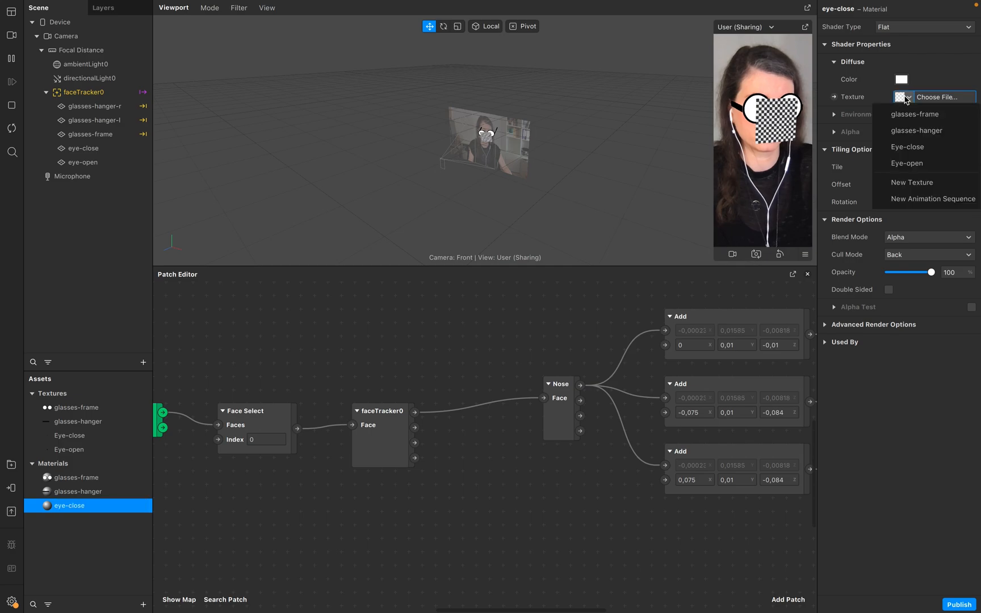
pyautogui.click(924, 149)
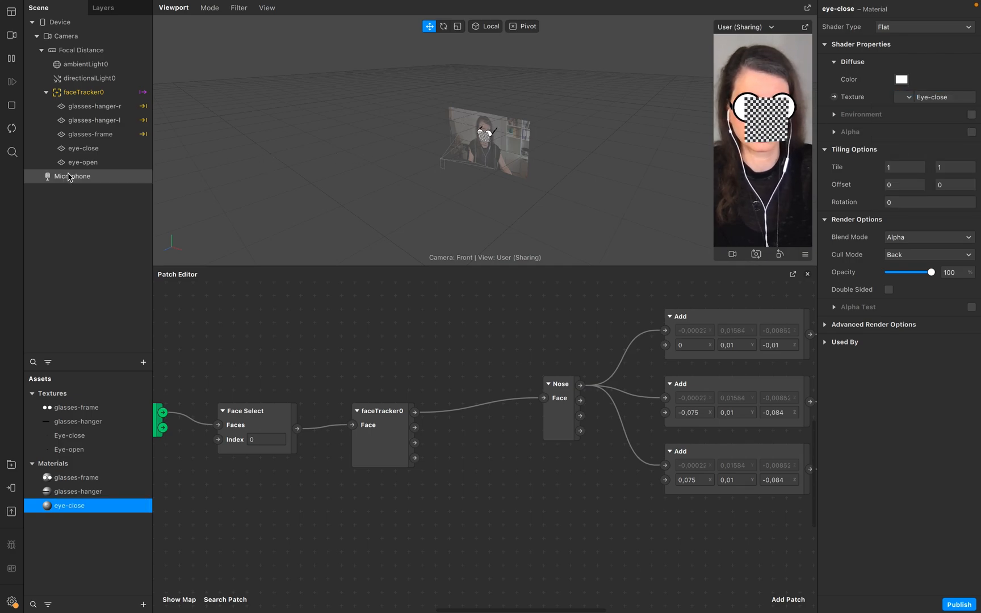
# Create a new material for the eye-open plane.
pyautogui.doubleClick(91, 163)
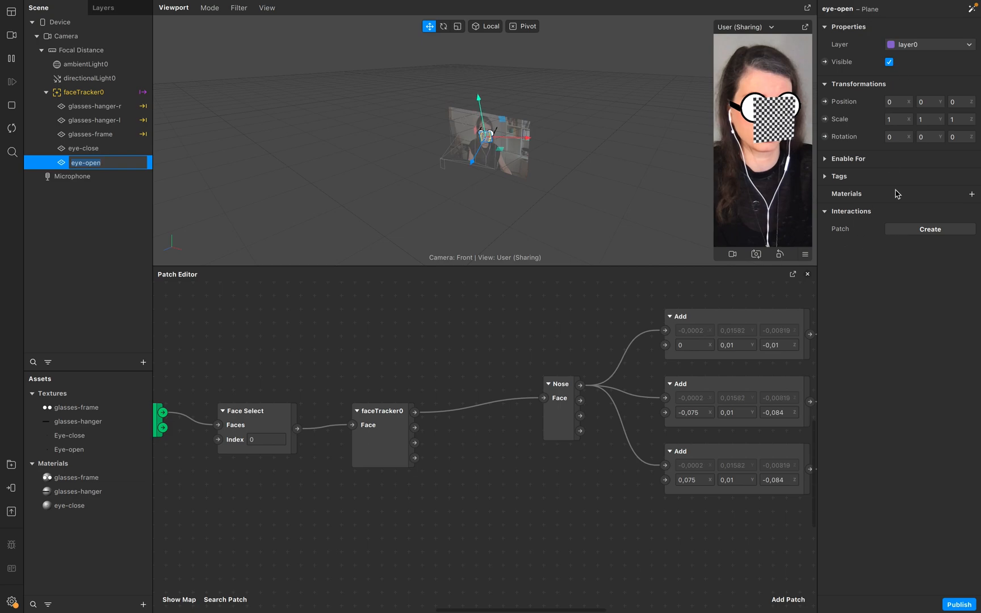
pyautogui.click(970, 196)
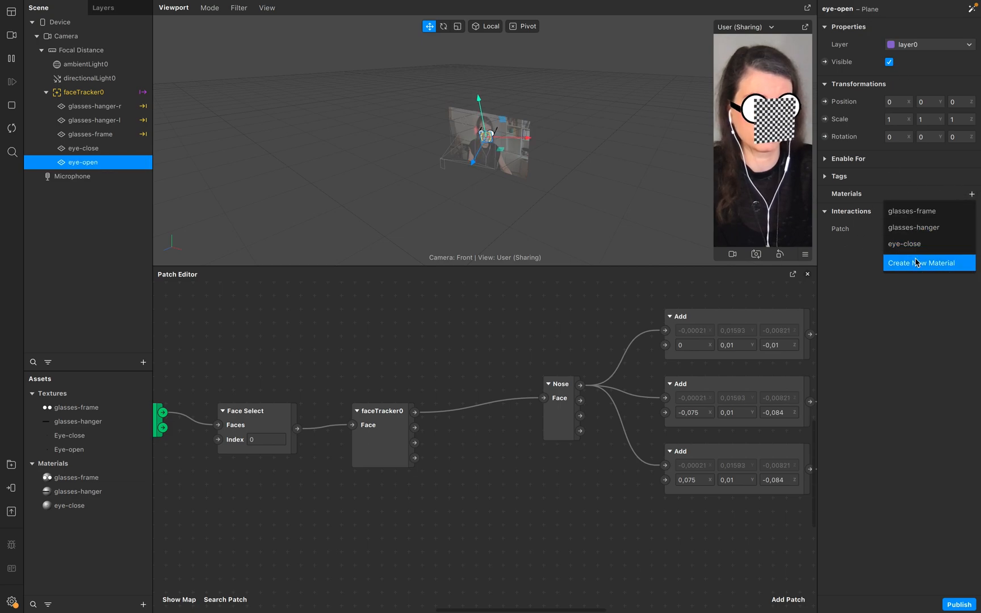
pyautogui.click(920, 263)
# Rename the new material eye-open.
pyautogui.doubleClick(842, 10)
pyautogui.write('eye-Nose')
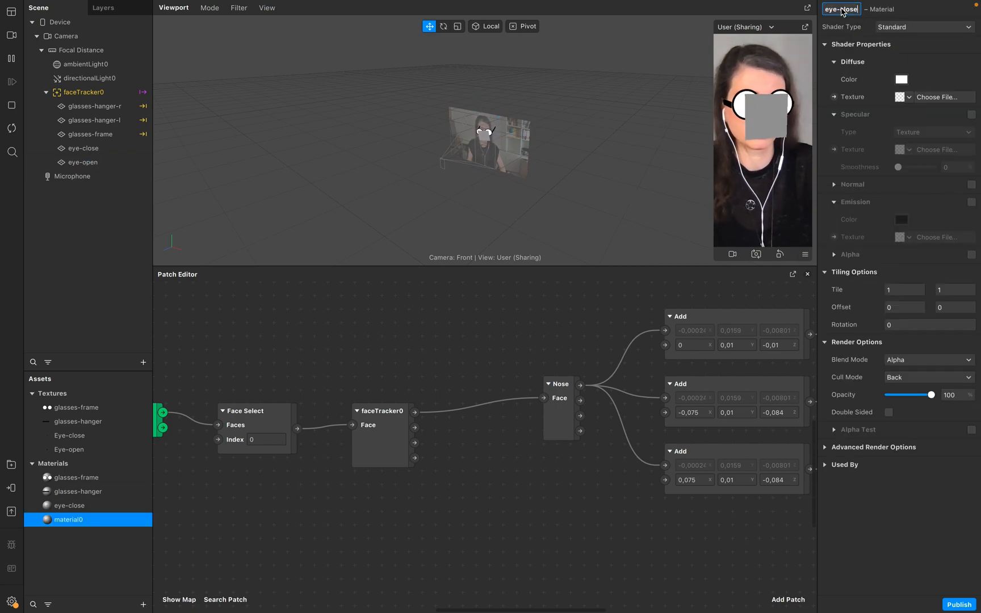
pyautogui.press('Return')
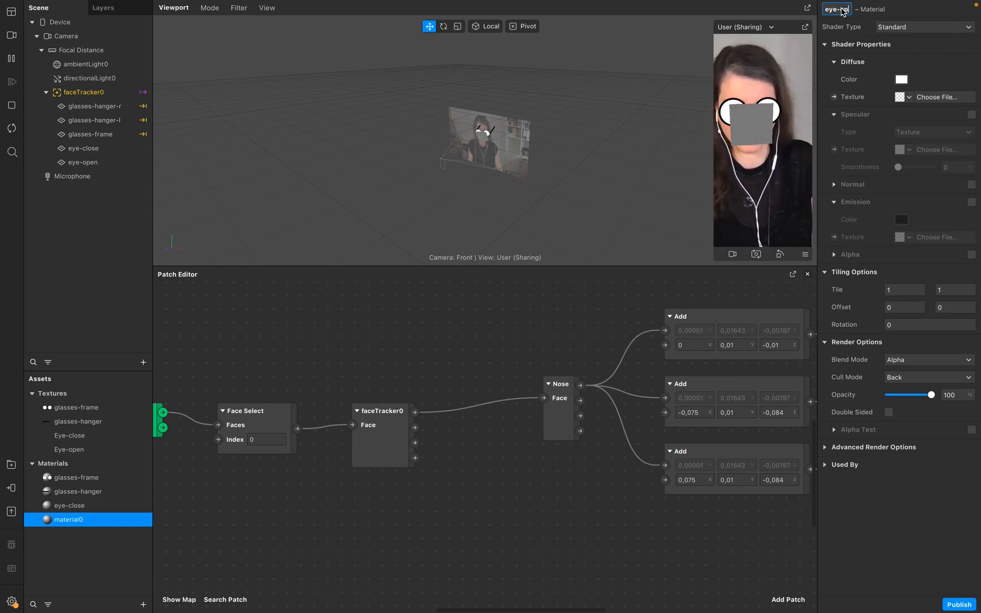
# Set the eye-open material's shader type to Flat and its texture to Eye-open.
pyautogui.click(925, 29)
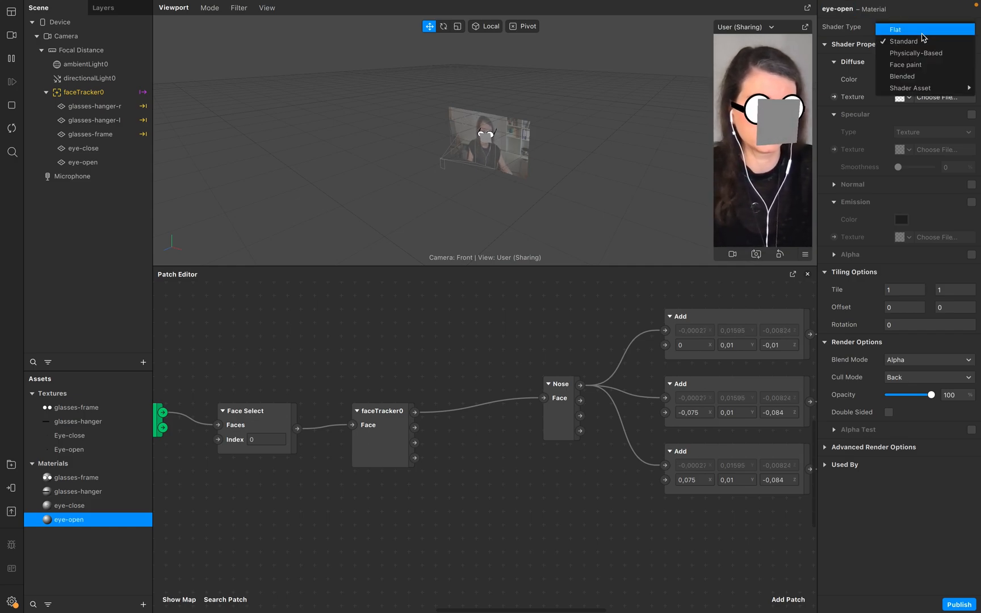
pyautogui.click(924, 31)
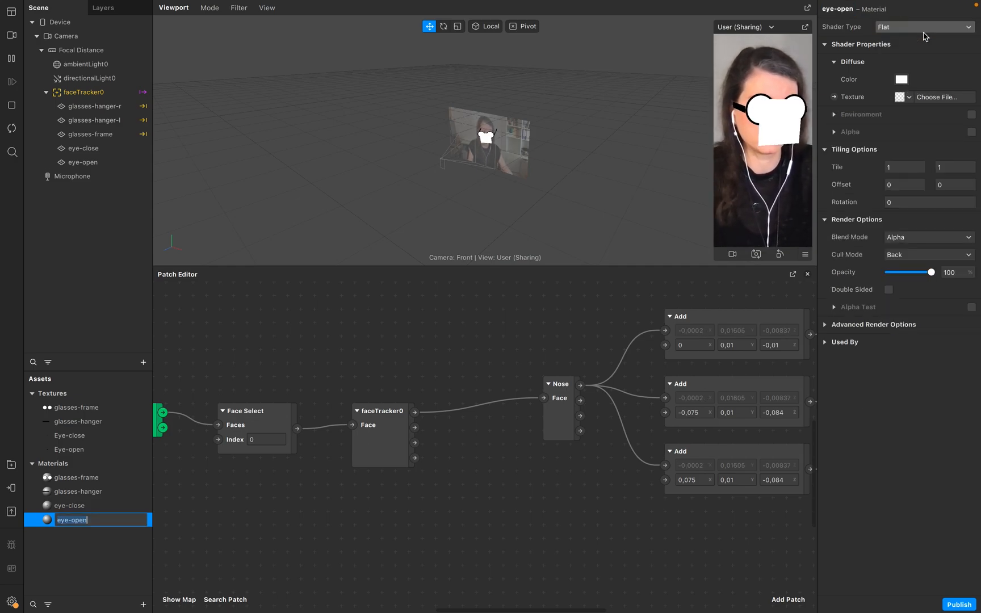
pyautogui.click(906, 97)
pyautogui.click(907, 163)
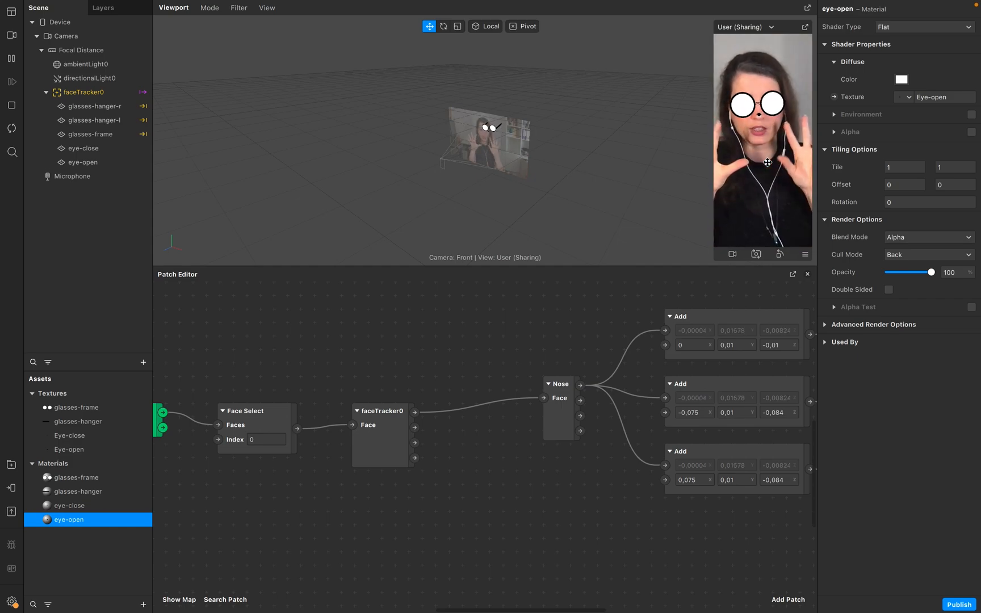
# Add an Eyeball patch connected to the faceTracker0 Face output.
pyautogui.hscroll(5, 656, 317)
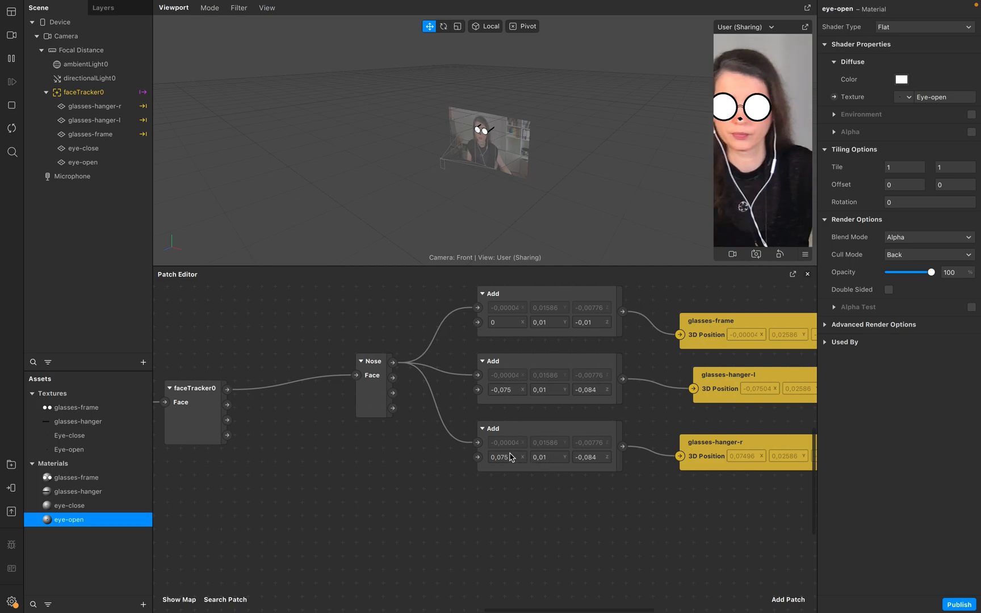
pyautogui.hscroll(-5, 300, 471)
pyautogui.scroll(-2, 300, 471)
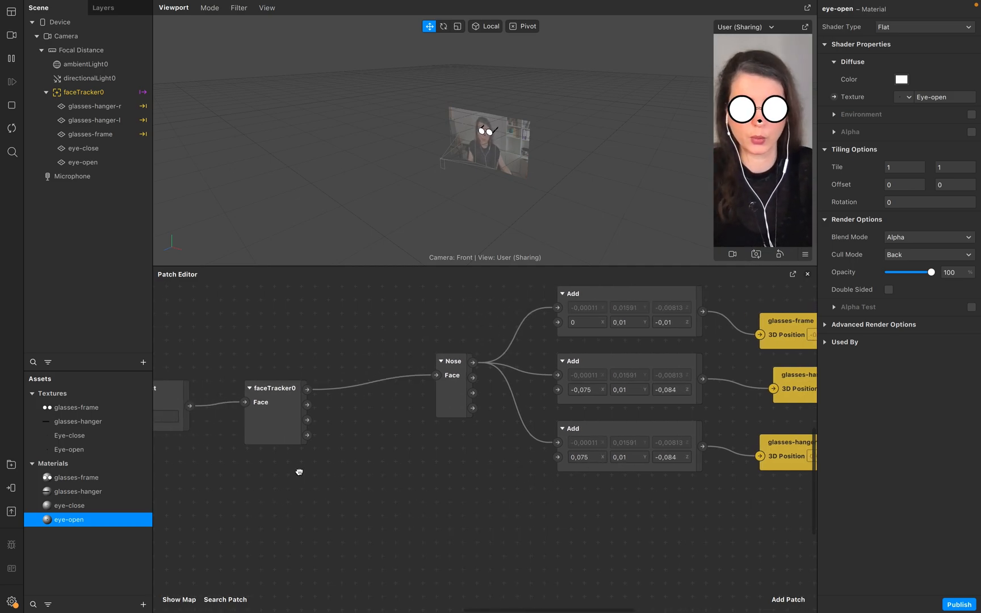
pyautogui.hscroll(3, 325, 478)
pyautogui.scroll(-2, 325, 478)
pyautogui.moveTo(261, 344); pyautogui.dragTo(348, 509)
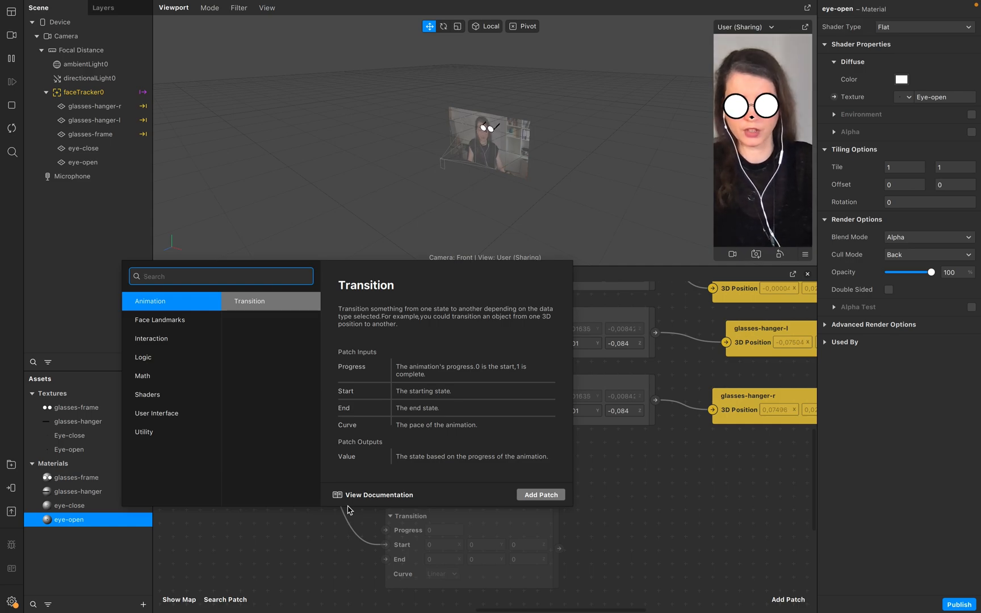
pyautogui.write('ey')
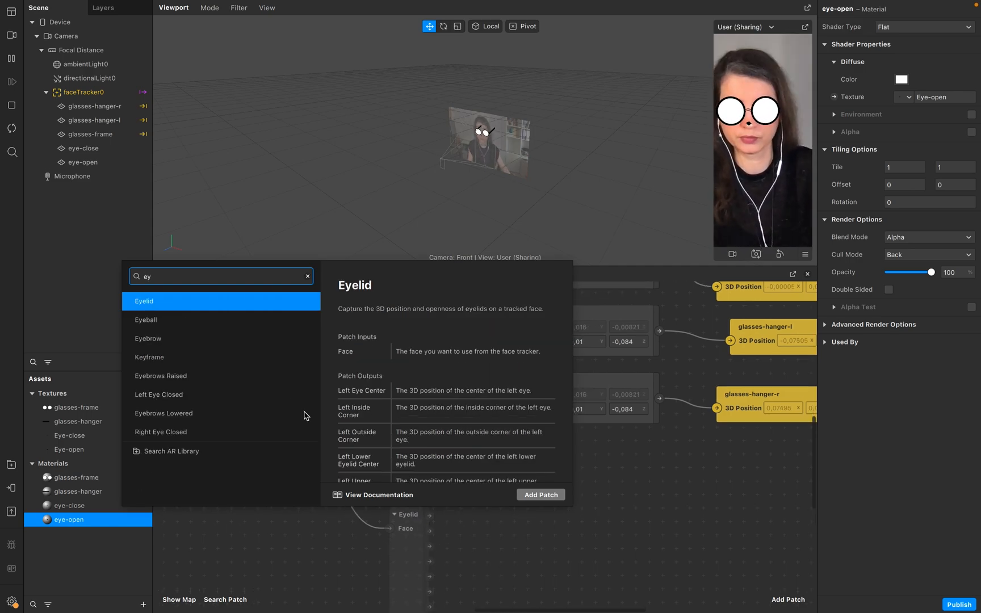
pyautogui.click(210, 322)
pyautogui.click(547, 496)
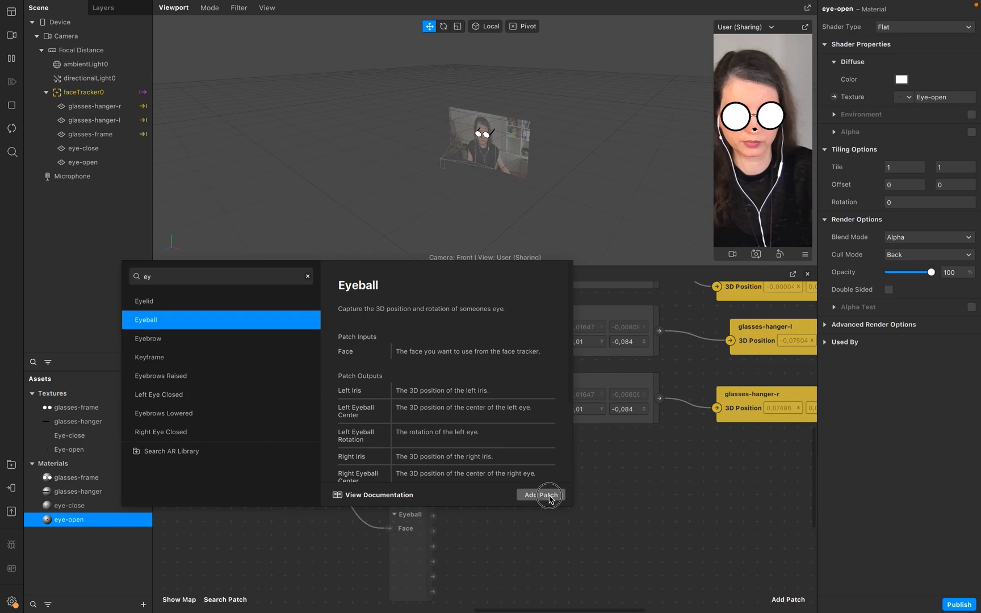
# Add a Sender patch fed from an Eyeball output and name it Sender-Eye.
pyautogui.scroll(-3, 552, 531)
pyautogui.moveTo(401, 496); pyautogui.dragTo(478, 505)
pyautogui.write('sender')
pyautogui.press('Return')
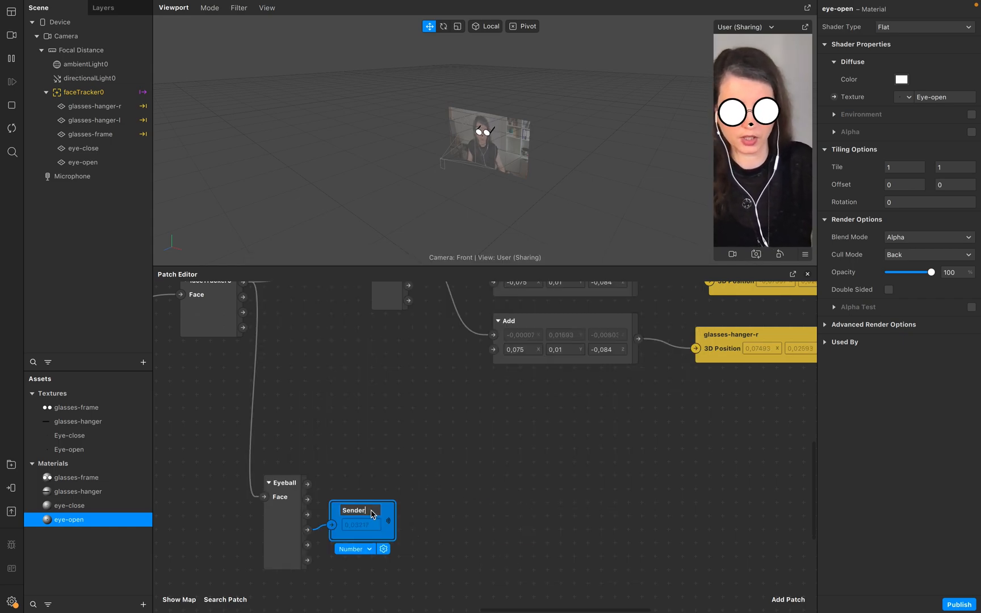
pyautogui.write('Eye')
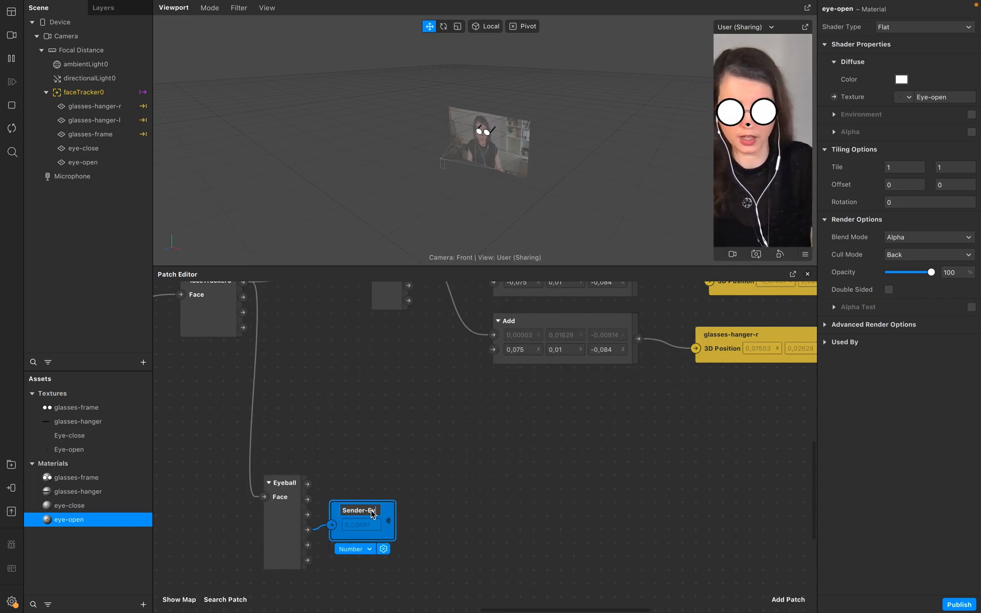
pyautogui.press('Return')
# Create a receiver for the Sender-Eye patch.
pyautogui.scroll(-1, 375, 517)
pyautogui.rightClick(386, 536)
pyautogui.click(414, 593)
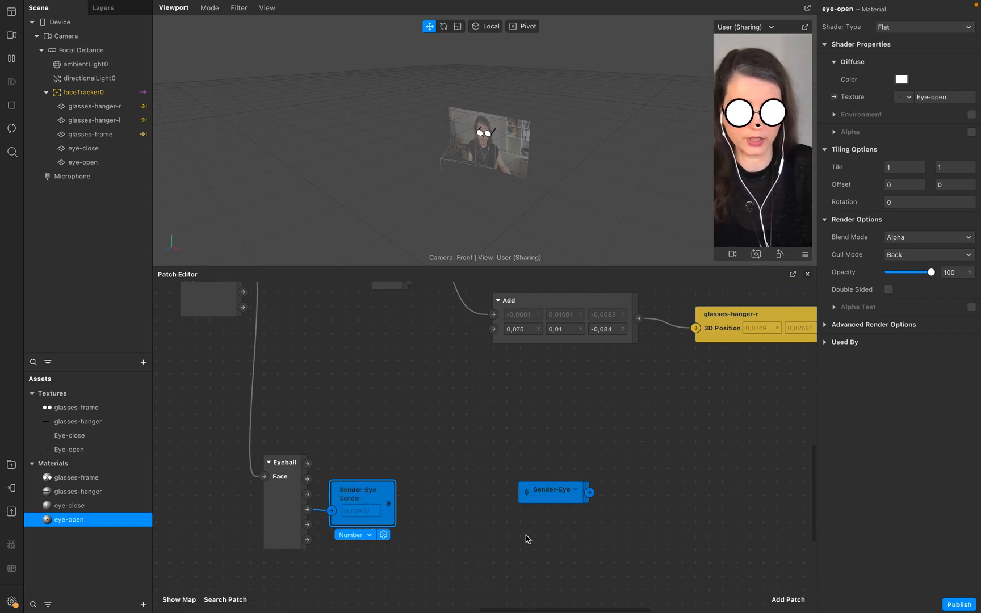
# Add an Unpack patch beside the Sender-Eye receiver.
pyautogui.hscroll(3, 490, 561)
pyautogui.moveTo(455, 495); pyautogui.dragTo(442, 468)
pyautogui.doubleClick(532, 484)
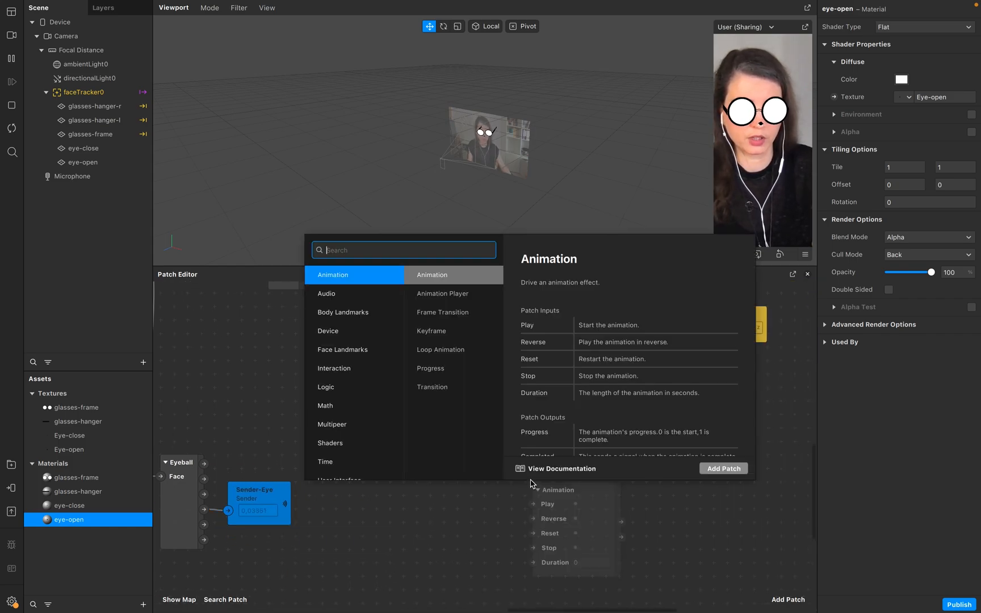
pyautogui.write('unpack')
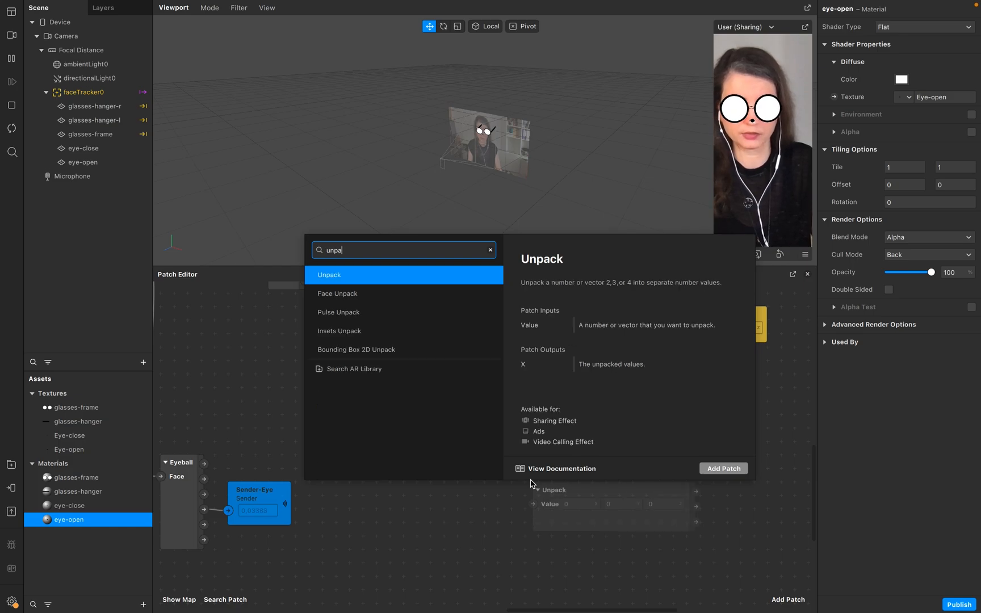
pyautogui.press('Return')
pyautogui.moveTo(566, 493); pyautogui.dragTo(545, 452)
pyautogui.hscroll(4, 553, 462)
# Add a Pack patch fed by Unpack's first two outputs and wire the Sender-Eye receiver into Unpack's Value.
pyautogui.doubleClick(612, 437)
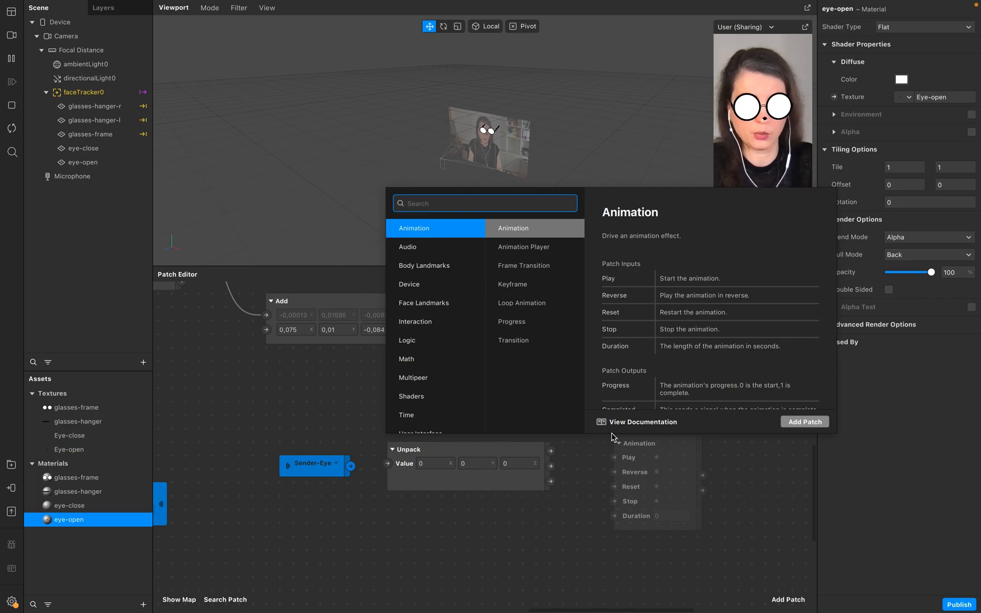
pyautogui.write('pack')
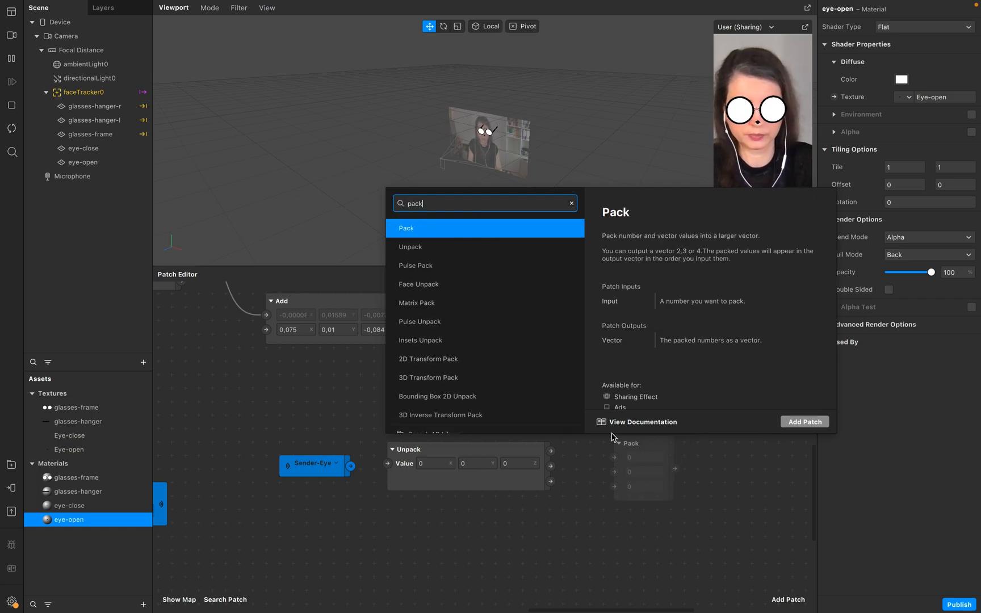
pyautogui.press('Return')
pyautogui.moveTo(550, 452)
pyautogui.mouseDown()
pyautogui.moveTo(613, 457)
pyautogui.moveTo(591, 471)
pyautogui.moveTo(616, 473)
pyautogui.mouseUp()
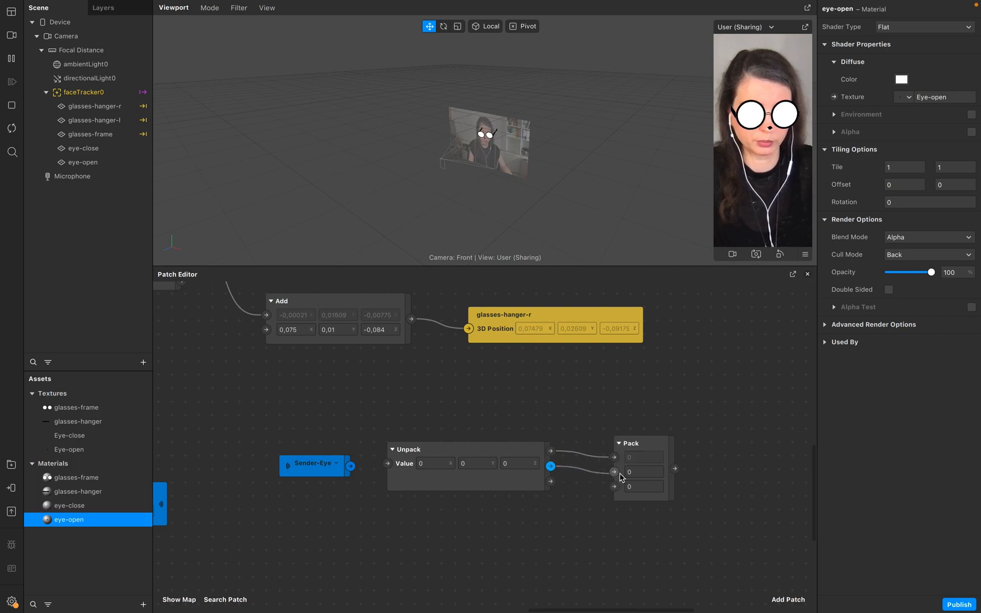
pyautogui.moveTo(351, 466); pyautogui.dragTo(387, 463)
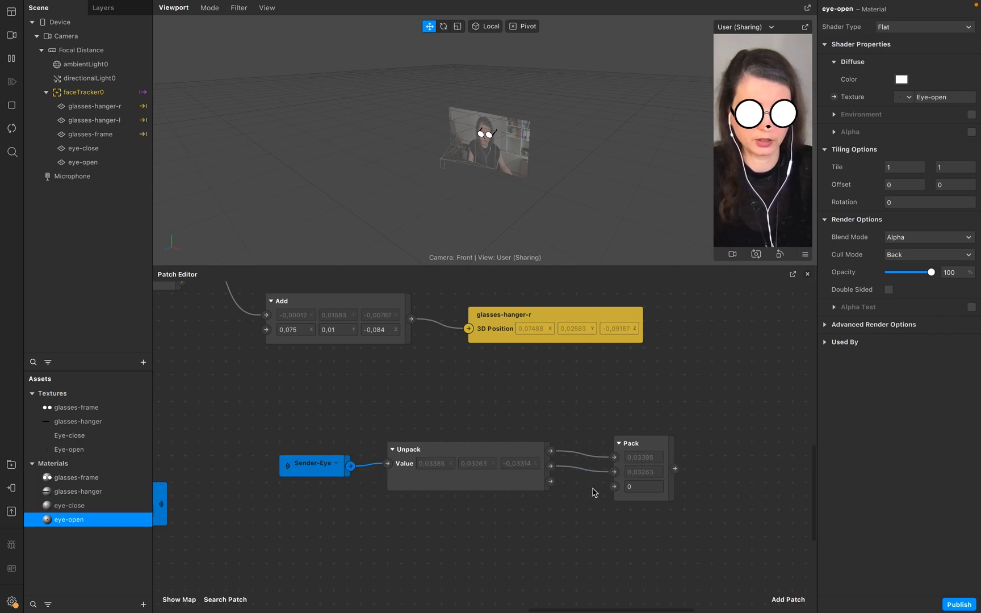
pyautogui.hscroll(5, 593, 492)
# Add an Add patch and set its type to Vector 3.
pyautogui.doubleClick(582, 451)
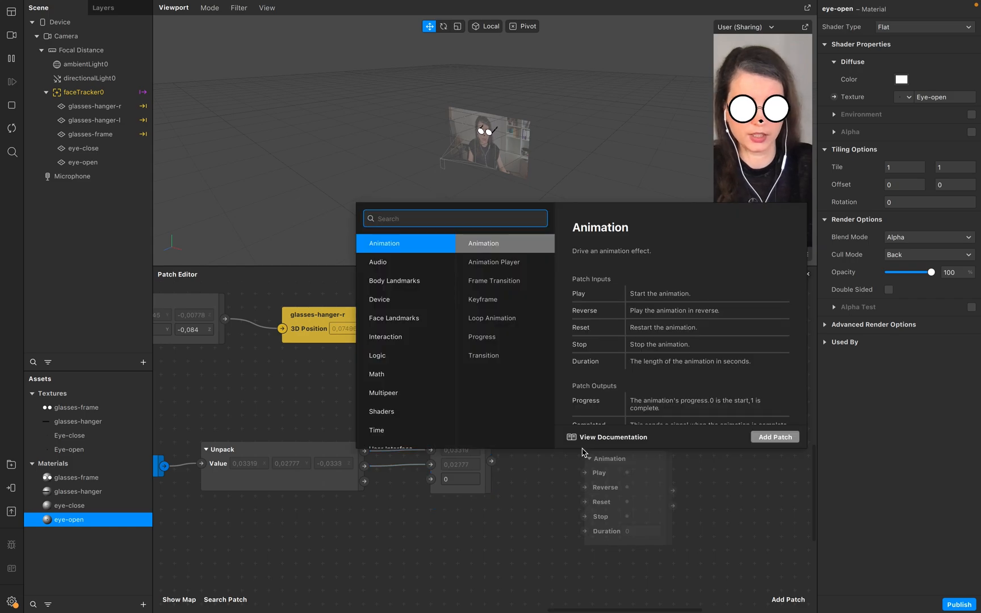
pyautogui.write('add')
pyautogui.moveTo(613, 496); pyautogui.dragTo(605, 473)
pyautogui.click(618, 490)
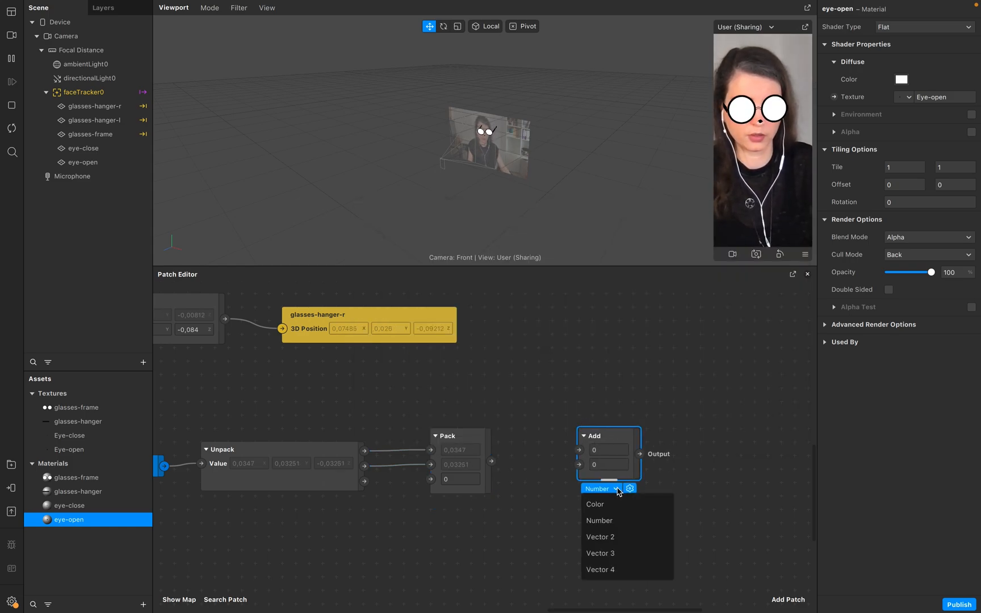
pyautogui.click(622, 555)
pyautogui.moveTo(624, 431); pyautogui.dragTo(613, 407)
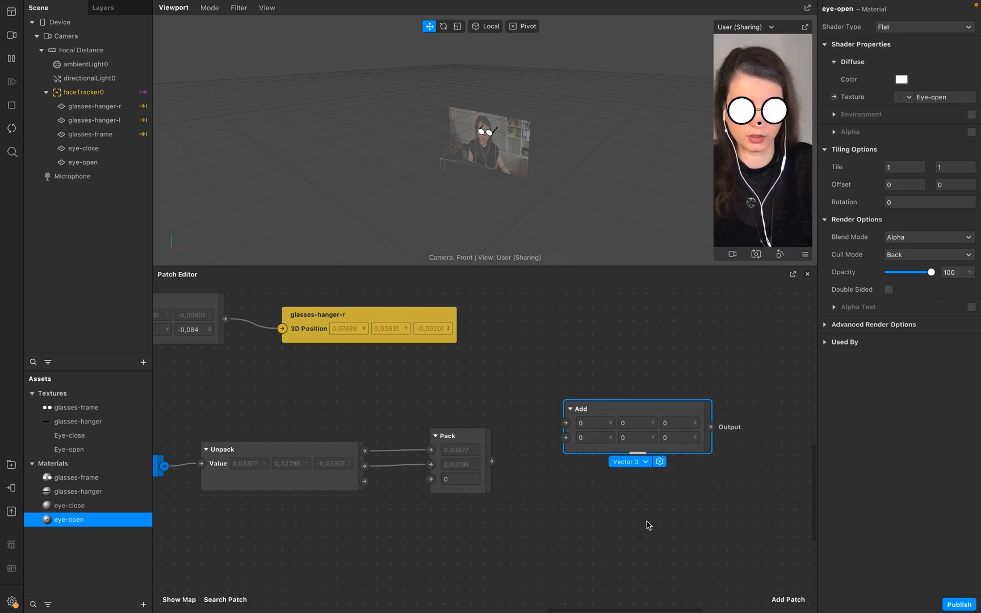
# Duplicate the Vector 3 Add patch and connect the Pack output to both Add patches.
pyautogui.press('super+v')
pyautogui.moveTo(729, 529); pyautogui.dragTo(616, 470)
pyautogui.moveTo(491, 462); pyautogui.dragTo(565, 423)
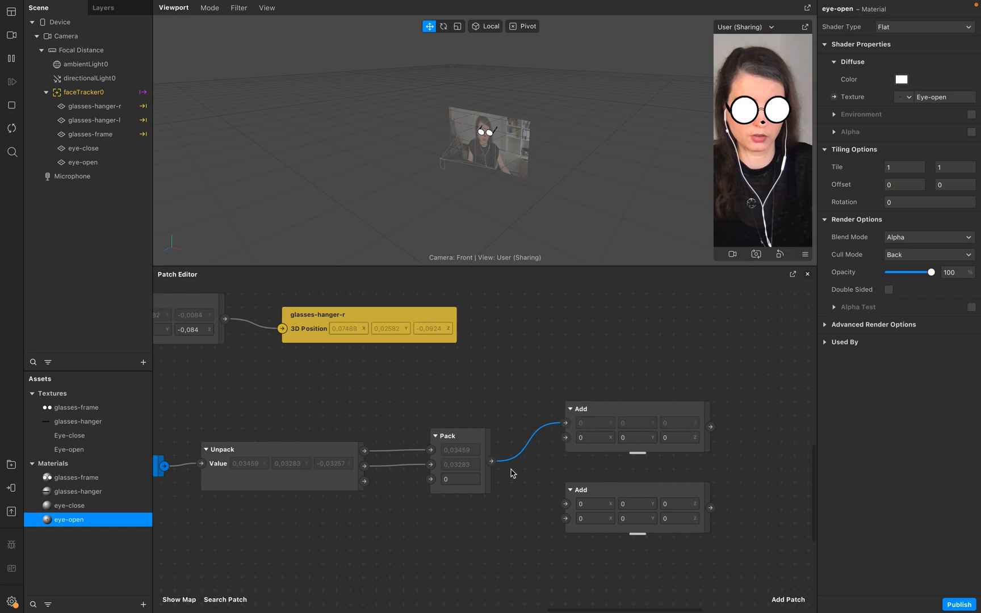
pyautogui.moveTo(491, 461); pyautogui.dragTo(565, 503)
pyautogui.hscroll(5, 553, 507)
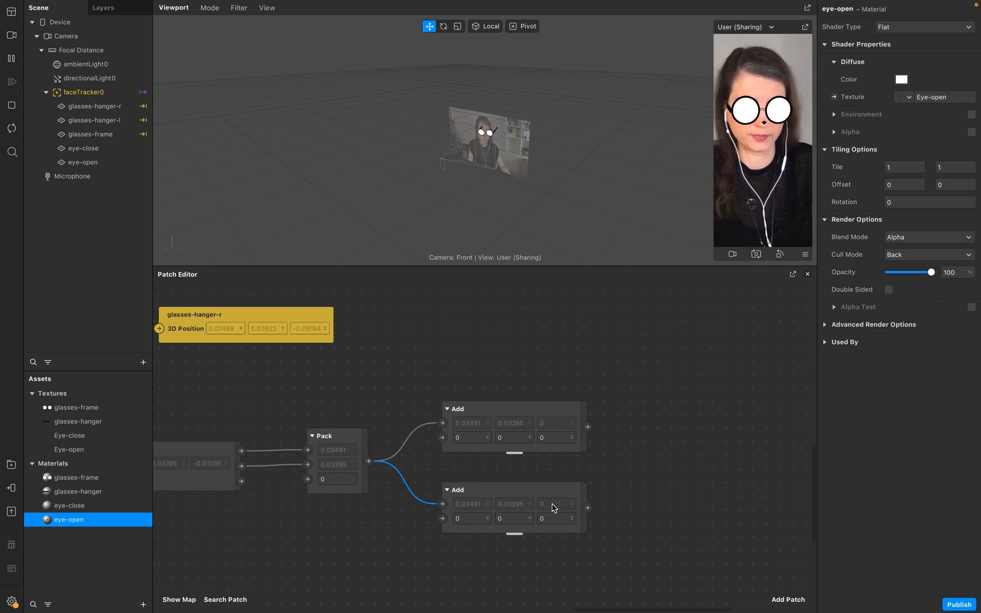
# Add another Add patch to the right of the two Vector 3 Add patches and set its type to Vector 3.
pyautogui.hscroll(3, 553, 507)
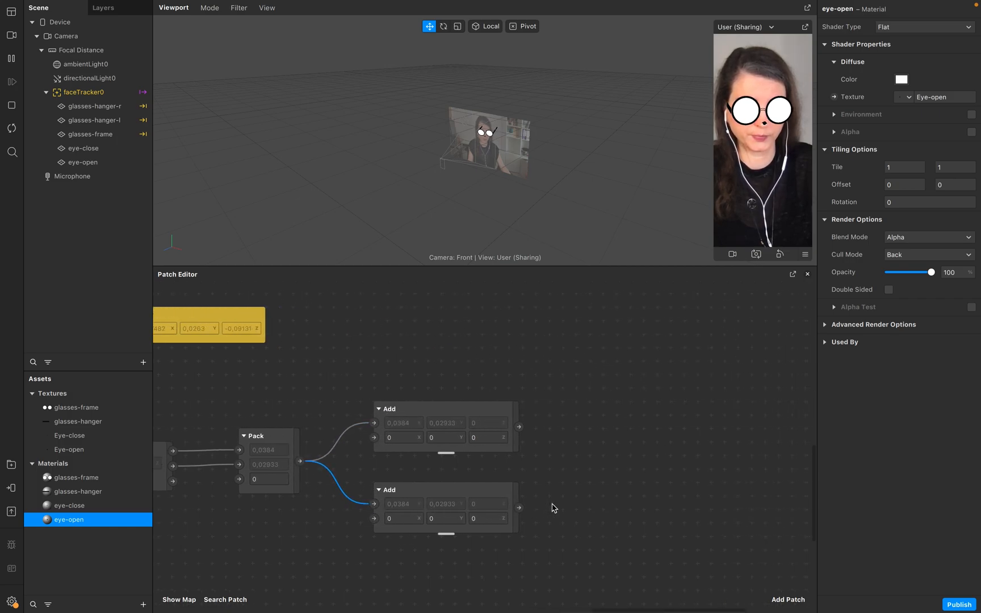
pyautogui.doubleClick(582, 376)
pyautogui.write('add')
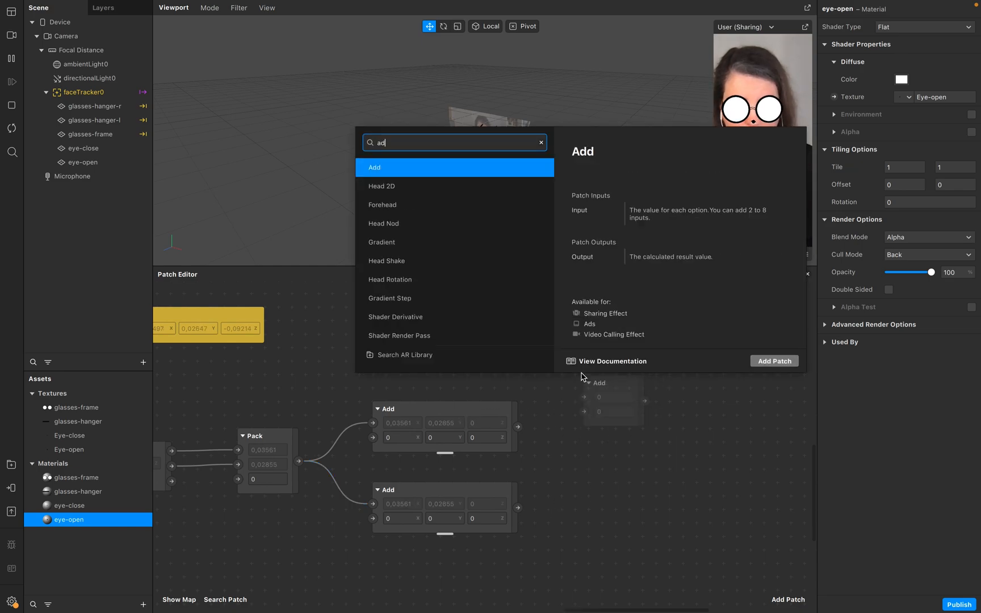
pyautogui.press('Return')
pyautogui.moveTo(595, 382); pyautogui.dragTo(599, 381)
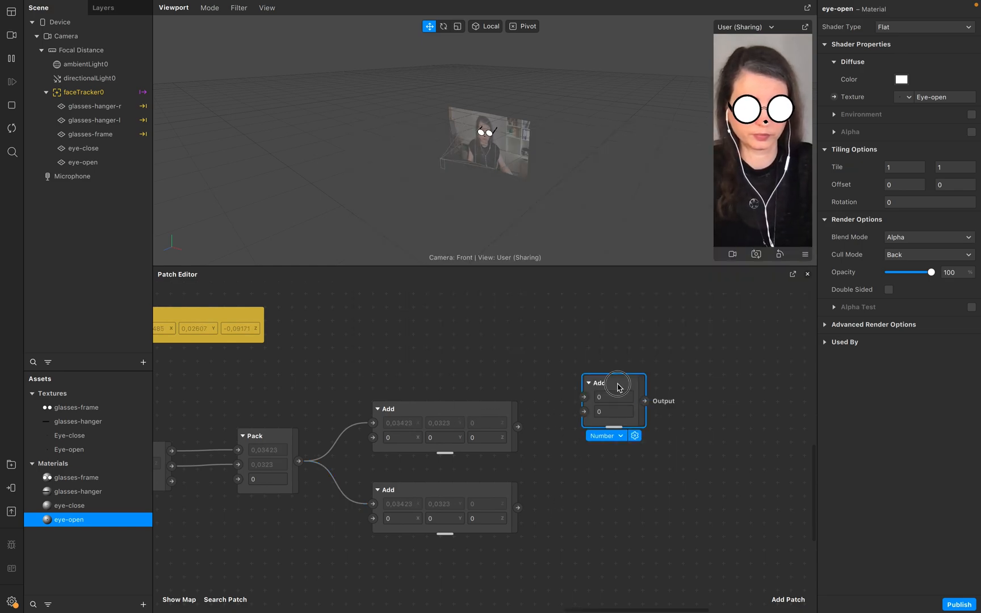
pyautogui.click(625, 435)
pyautogui.click(625, 504)
pyautogui.hscroll(-2, 624, 449)
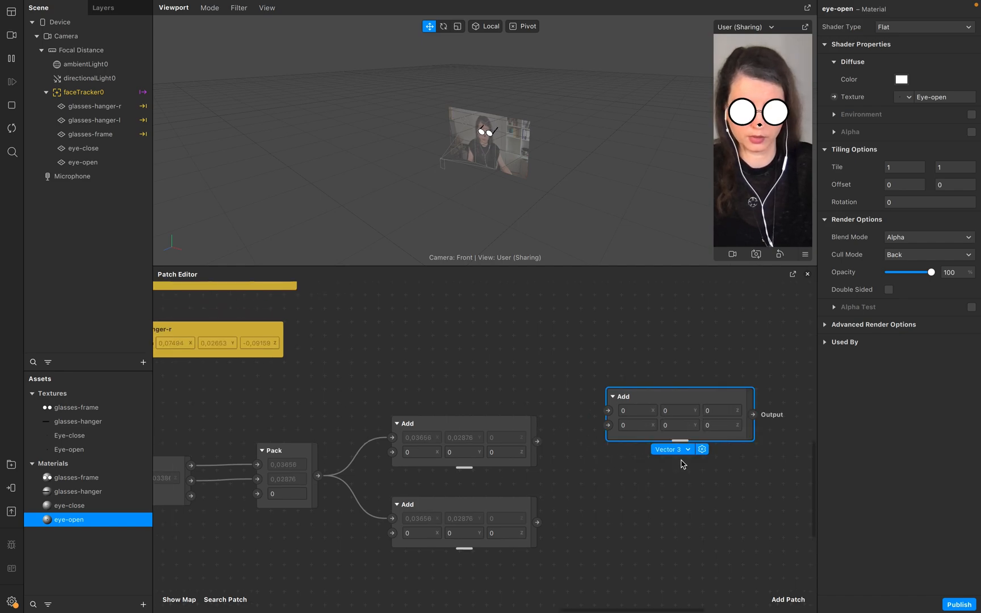
# Duplicate the new Add patch and wire each Pack-fed Add patch's output into one of the two new Add patches.
pyautogui.press('super+d')
pyautogui.moveTo(681, 464); pyautogui.dragTo(722, 506)
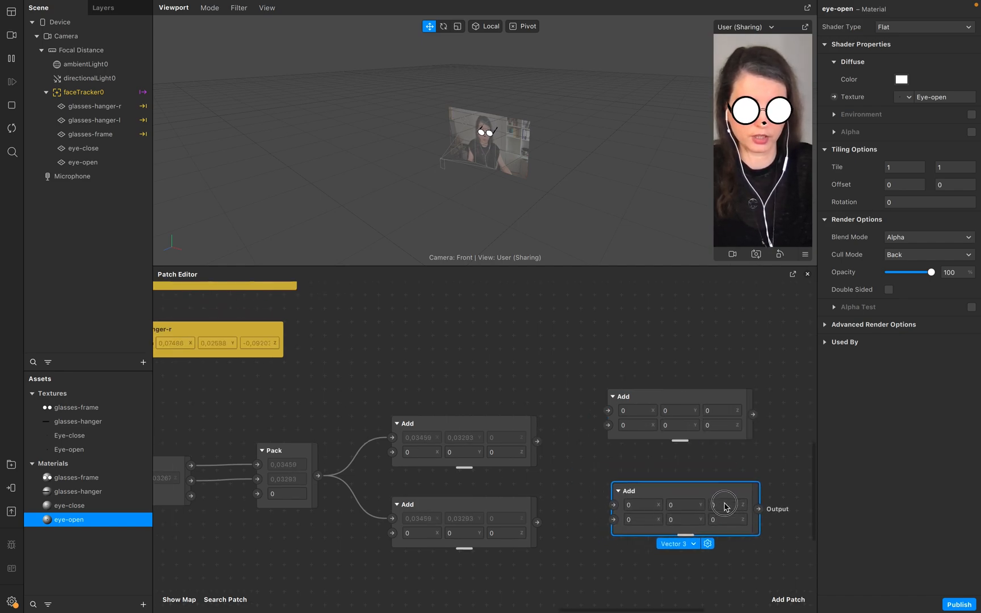
pyautogui.moveTo(535, 442); pyautogui.dragTo(608, 425)
pyautogui.moveTo(537, 522); pyautogui.dragTo(607, 520)
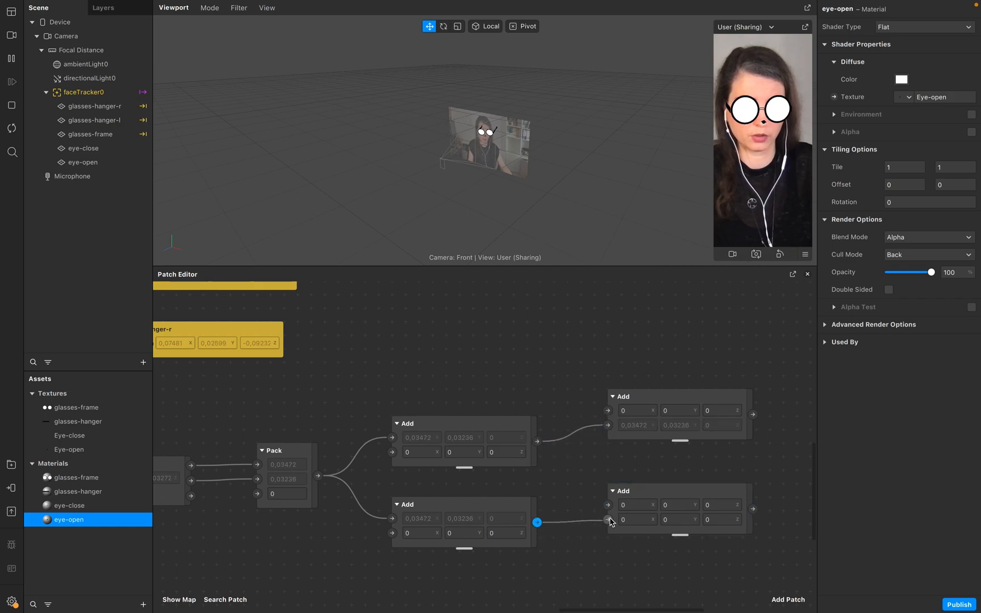
# Rearrange the patch graph, moving the Eyeball patch down and the Sender-Eye chain closer to the Nose patch.
pyautogui.hscroll(-2, 611, 521)
pyautogui.hscroll(-1, 612, 521)
pyautogui.scroll(1, 611, 521)
pyautogui.scroll(-1, 611, 488)
pyautogui.scroll(-3, 614, 485)
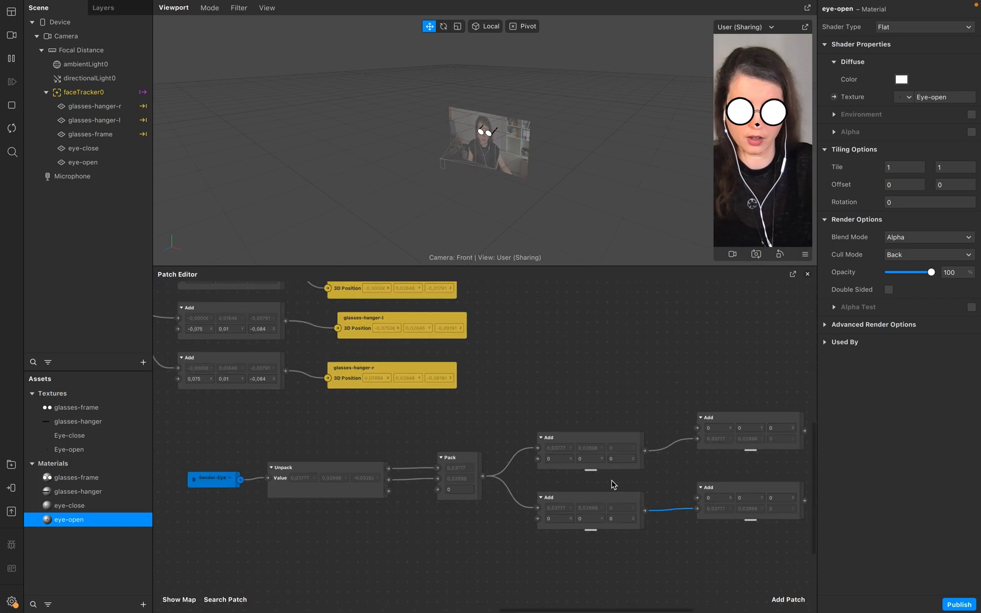
pyautogui.scroll(-5, 611, 484)
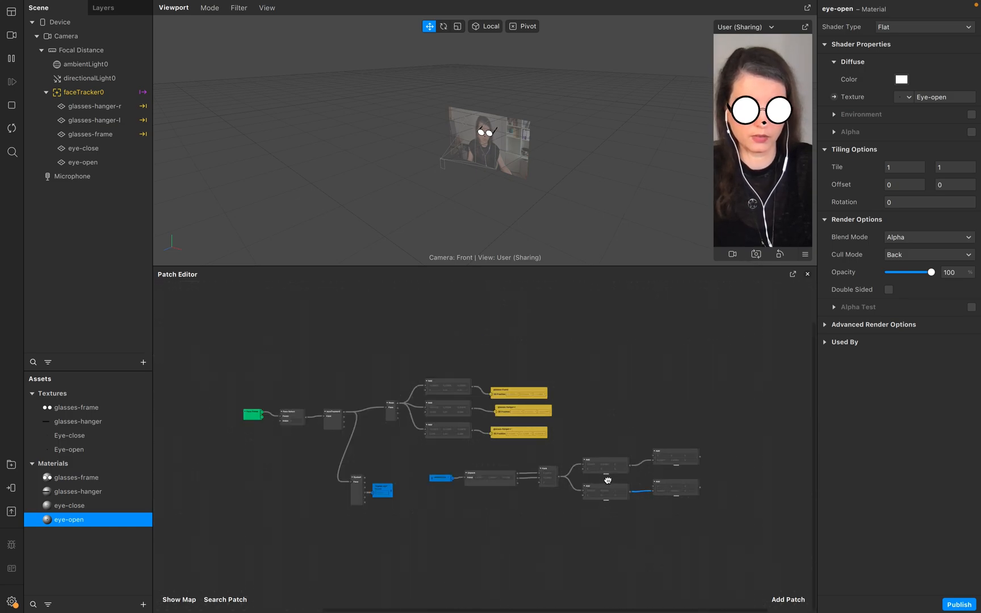
pyautogui.scroll(5, 607, 480)
pyautogui.scroll(-1, 607, 483)
pyautogui.hscroll(3, 608, 483)
pyautogui.hscroll(-1, 607, 483)
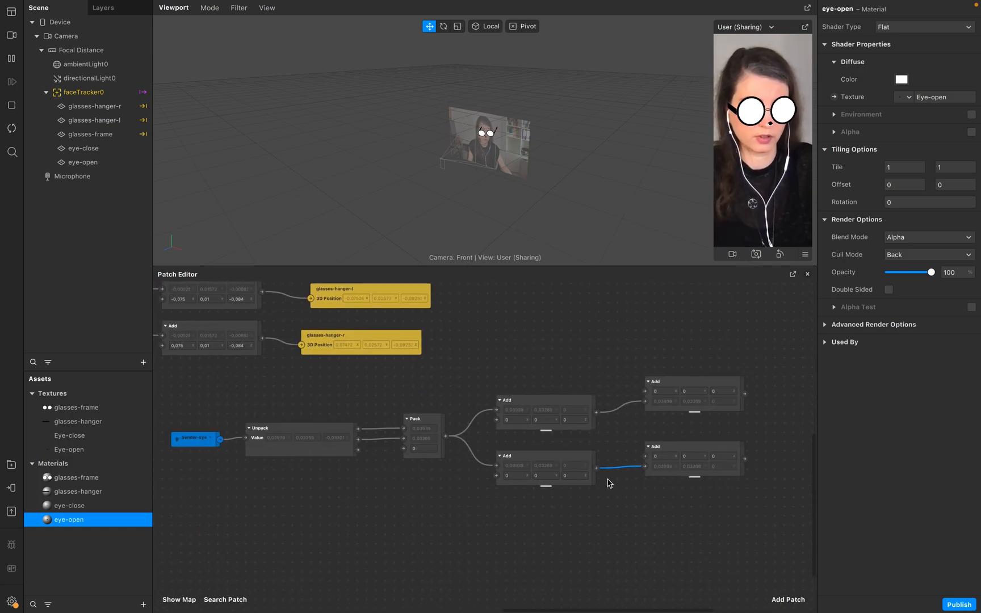
pyautogui.hscroll(-2, 606, 474)
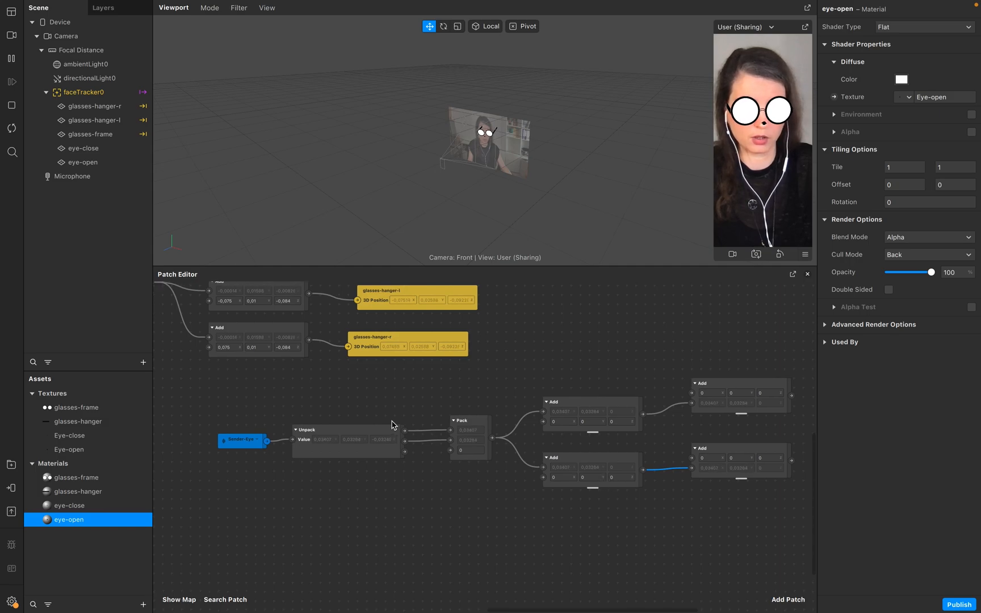
pyautogui.hscroll(-3, 391, 424)
pyautogui.scroll(-3, 393, 424)
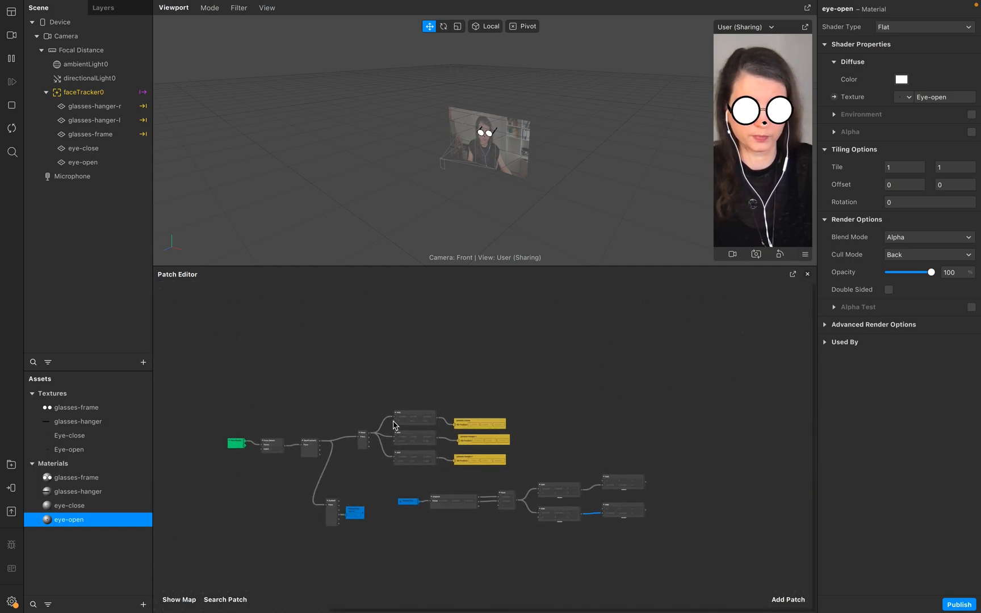
pyautogui.moveTo(335, 514); pyautogui.dragTo(359, 550)
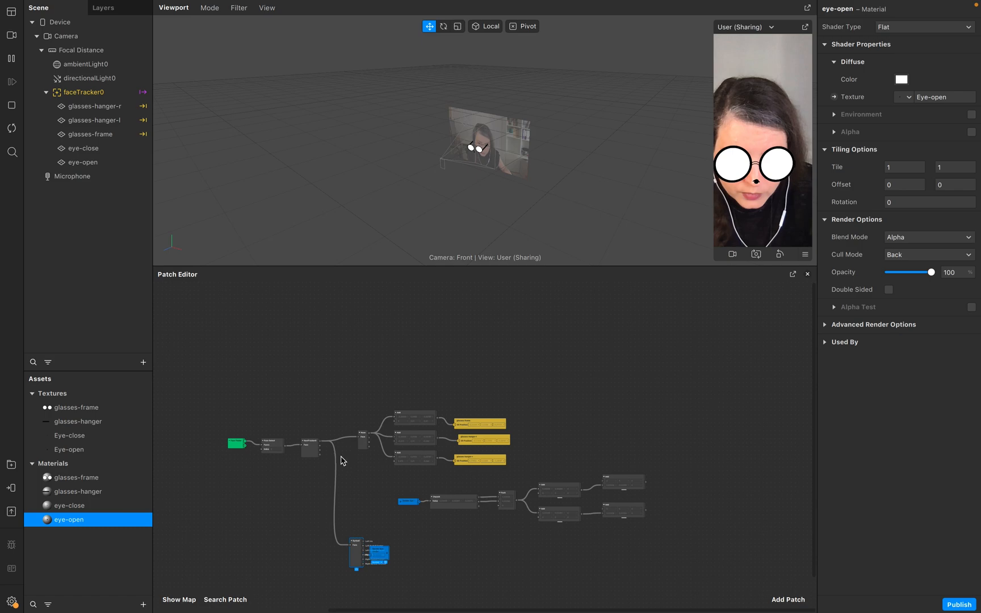
pyautogui.scroll(5, 342, 460)
pyautogui.hscroll(4, 453, 503)
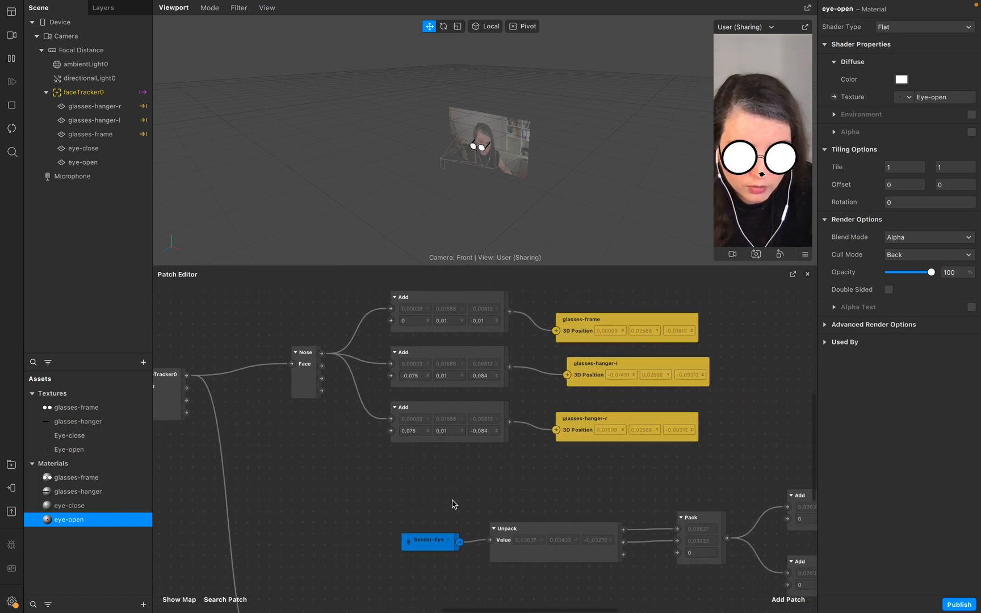
pyautogui.scroll(-3, 453, 502)
pyautogui.scroll(-3, 453, 503)
pyautogui.moveTo(726, 487); pyautogui.dragTo(336, 410)
pyautogui.moveTo(418, 434); pyautogui.dragTo(264, 429)
# Connect the Nose patch's output to the first input of both new Add patches.
pyautogui.scroll(3, 263, 430)
pyautogui.scroll(-1, 264, 429)
pyautogui.scroll(1, 264, 429)
pyautogui.click(260, 331)
pyautogui.moveTo(296, 332); pyautogui.dragTo(643, 418)
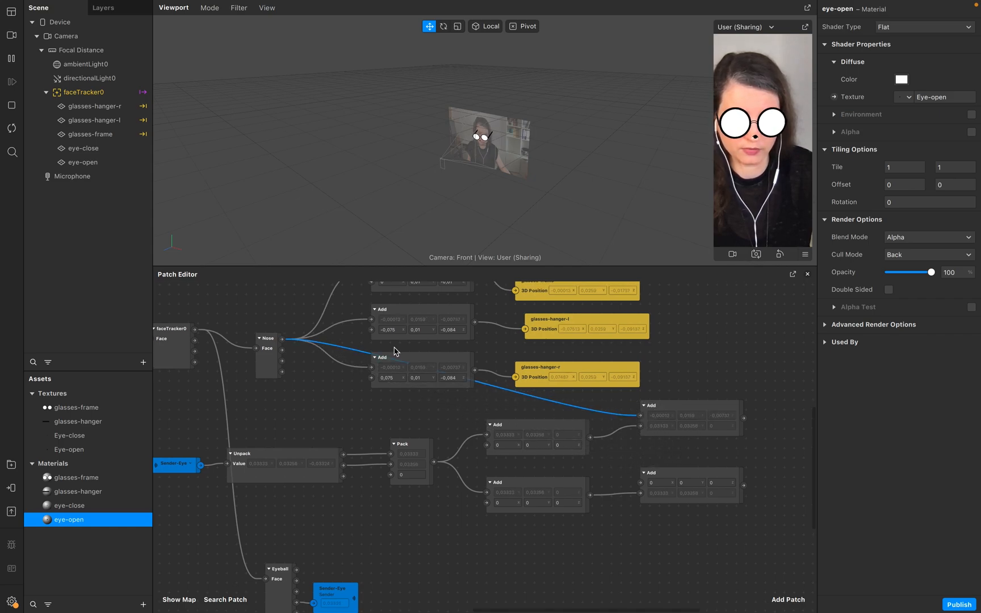
pyautogui.moveTo(283, 338); pyautogui.dragTo(639, 486)
pyautogui.hscroll(6, 606, 521)
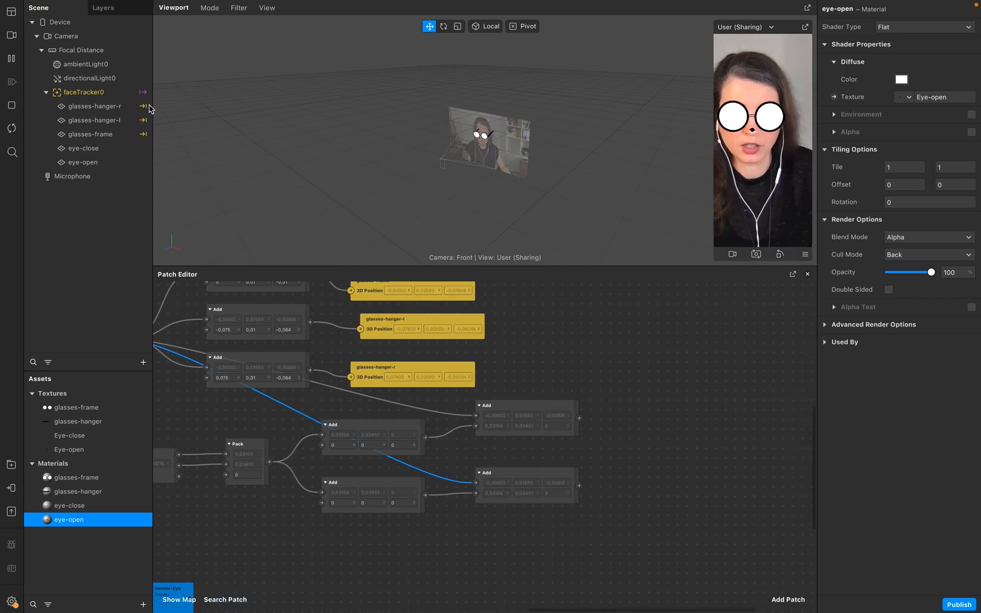
# Rename the eye-close and eye-open planes to eye-close-r and eye-open-r.
pyautogui.click(108, 106)
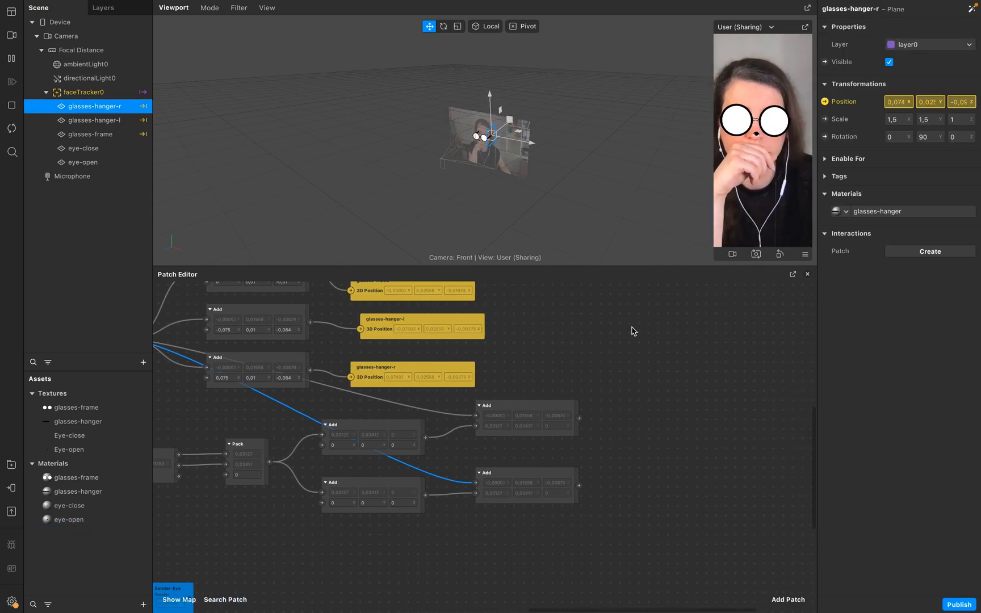
pyautogui.click(106, 149)
pyautogui.click(117, 175)
pyautogui.click(121, 162)
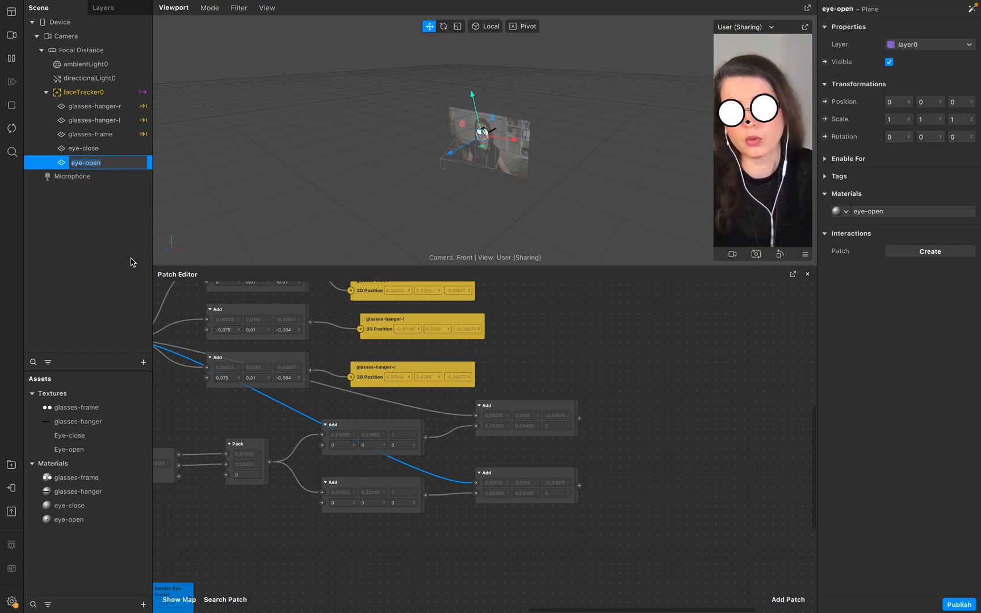
pyautogui.doubleClick(130, 149)
pyautogui.press('End')
pyautogui.write('-')
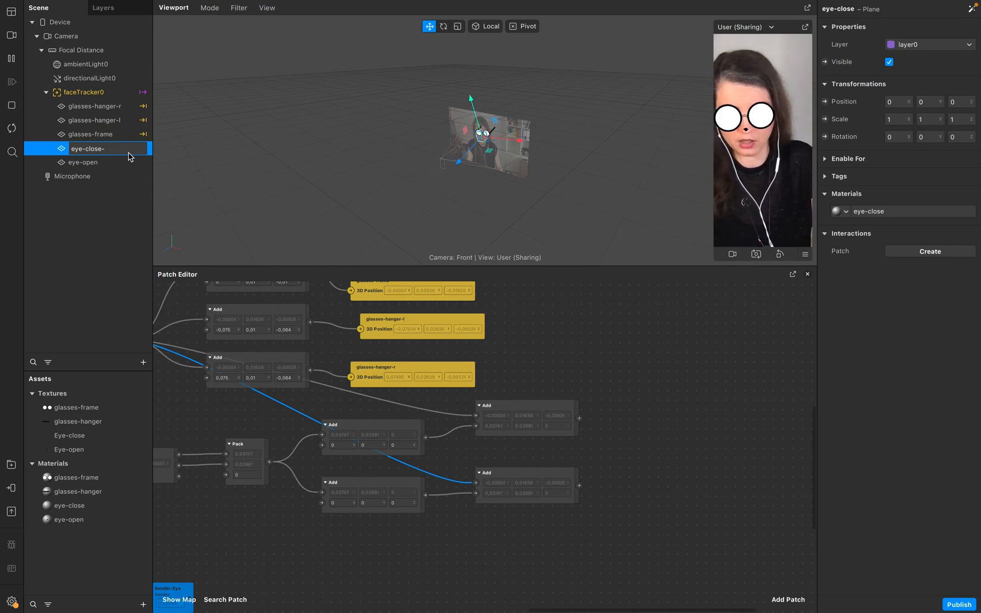
pyautogui.write('r')
pyautogui.press('Return')
pyautogui.click(124, 163)
pyautogui.doubleClick(124, 163)
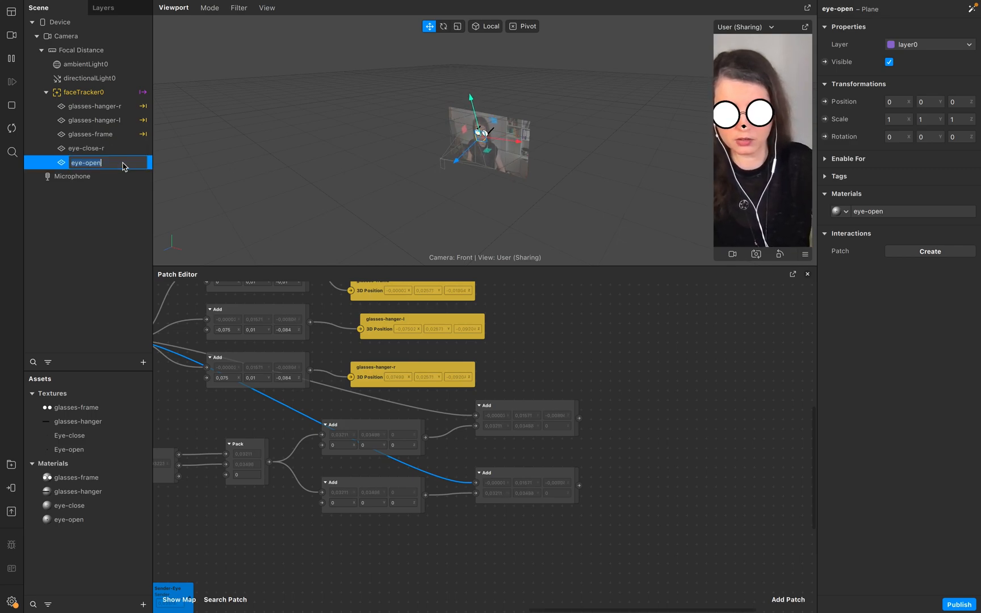
pyautogui.write('-')
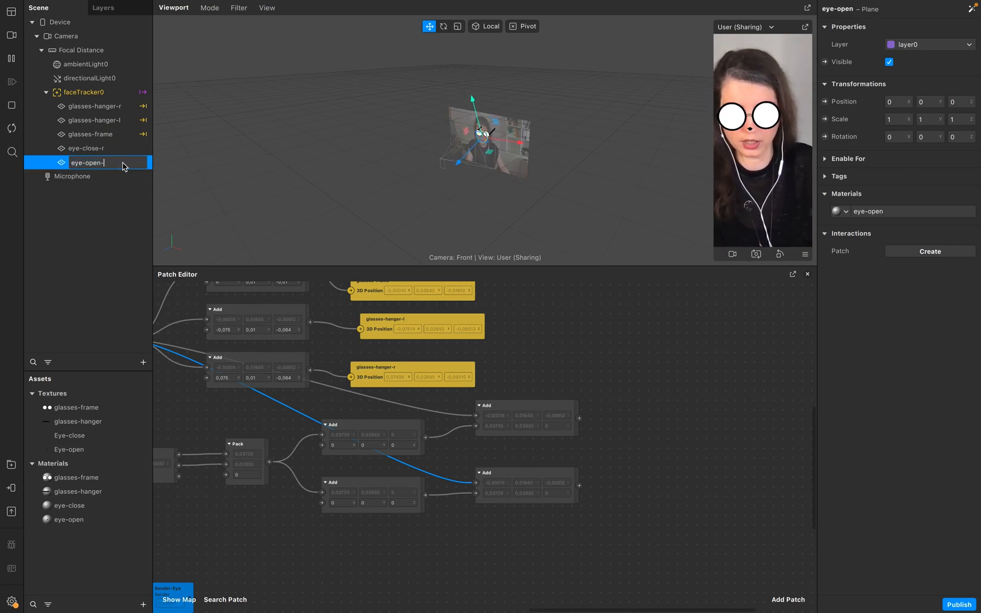
pyautogui.write('r')
pyautogui.press('Return')
# Duplicate the eye-close-r and eye-open-r planes and rename the eye-close copy to eye-close-l.
pyautogui.doubleClick(91, 148)
pyautogui.keyDown('shift'); pyautogui.click(119, 163); pyautogui.keyUp('shift')
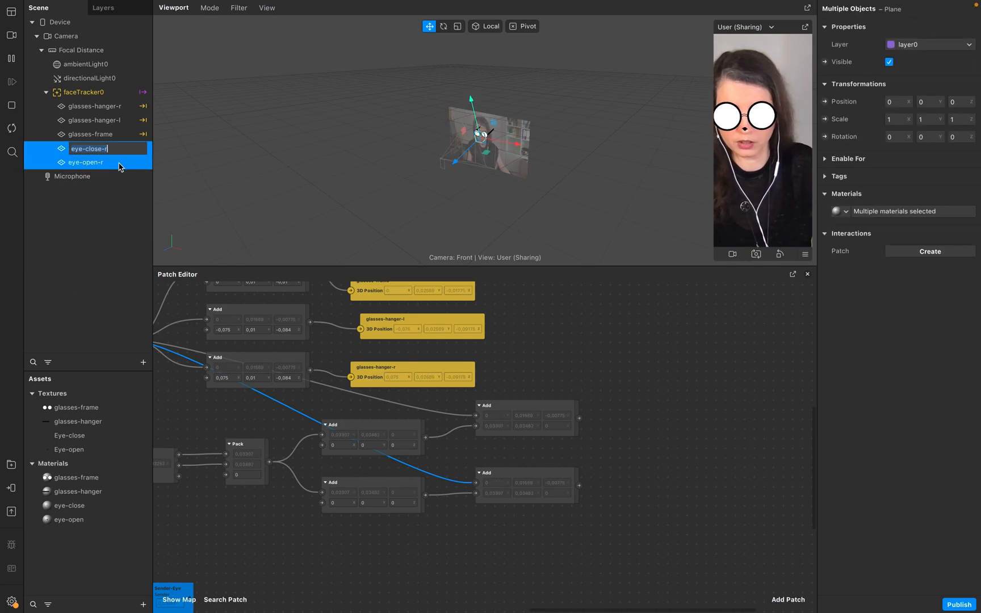
pyautogui.press('super+d')
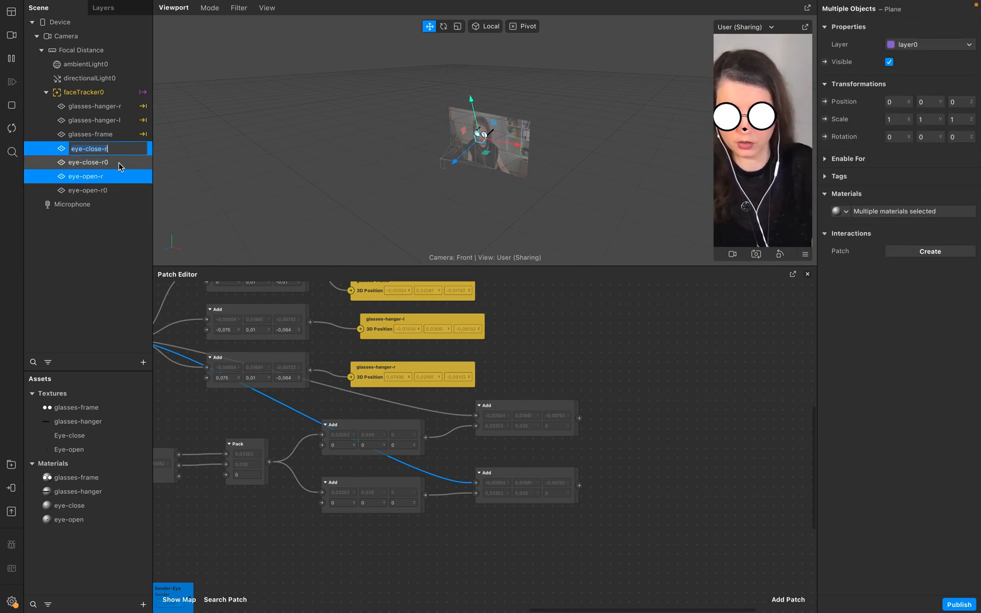
pyautogui.click(121, 163)
pyautogui.doubleClick(121, 163)
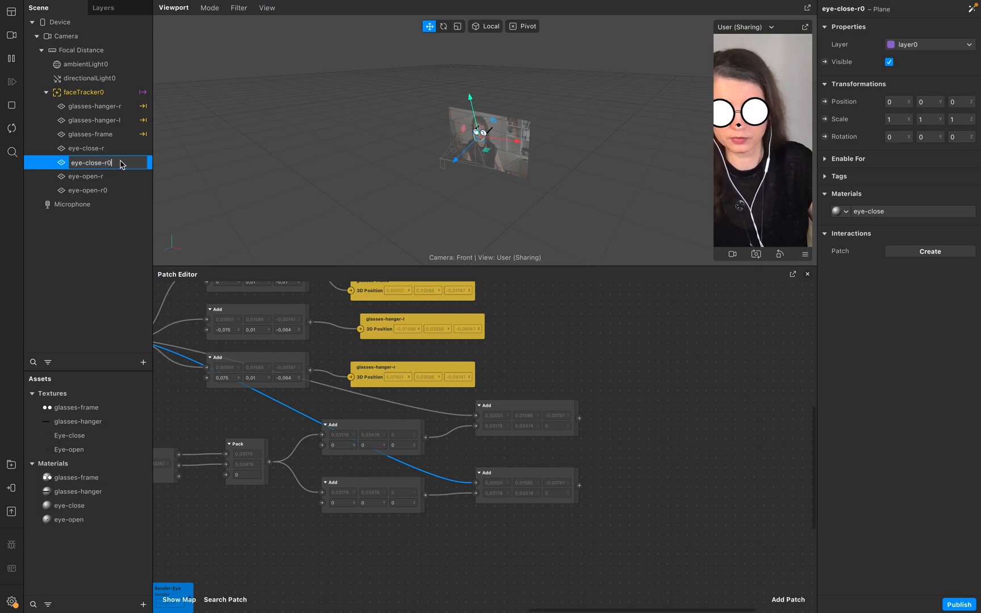
# Rename the other copy to eye-open-l and move eye-open-r directly below eye-close-r in the scene list.
pyautogui.doubleClick(124, 196)
pyautogui.press('Right')
pyautogui.hotkey('shift', 'Left')
pyautogui.hotkey('shift', 'Left')
pyautogui.write('l')
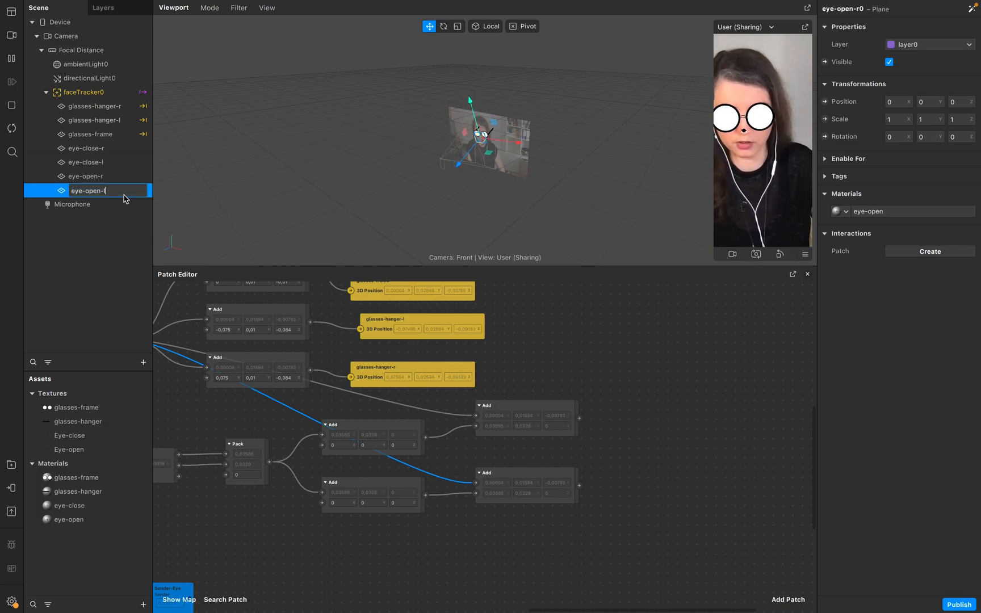
pyautogui.click(57, 245)
pyautogui.moveTo(120, 164); pyautogui.dragTo(117, 185)
# Select all four eye planes, create 3D Position patches for them, and place those patches beside the new Add patches.
pyautogui.click(91, 148)
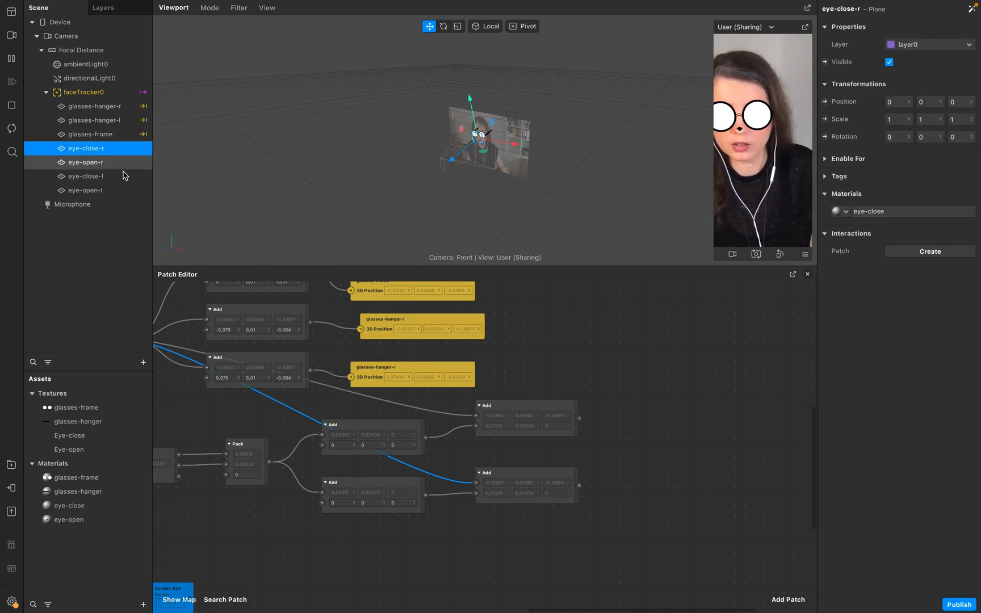
pyautogui.keyDown('shift'); pyautogui.click(126, 191); pyautogui.keyUp('shift')
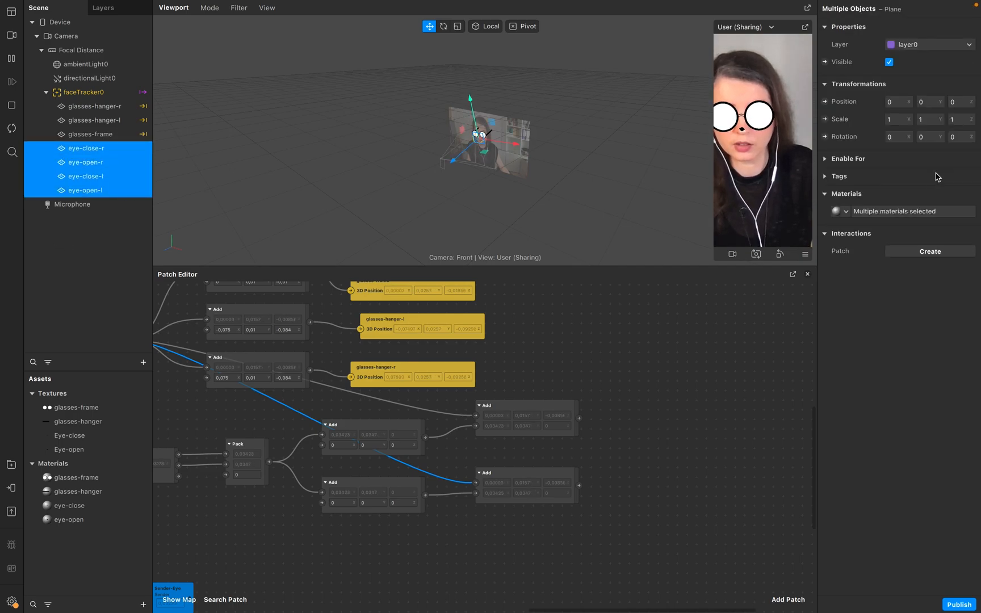
pyautogui.click(825, 101)
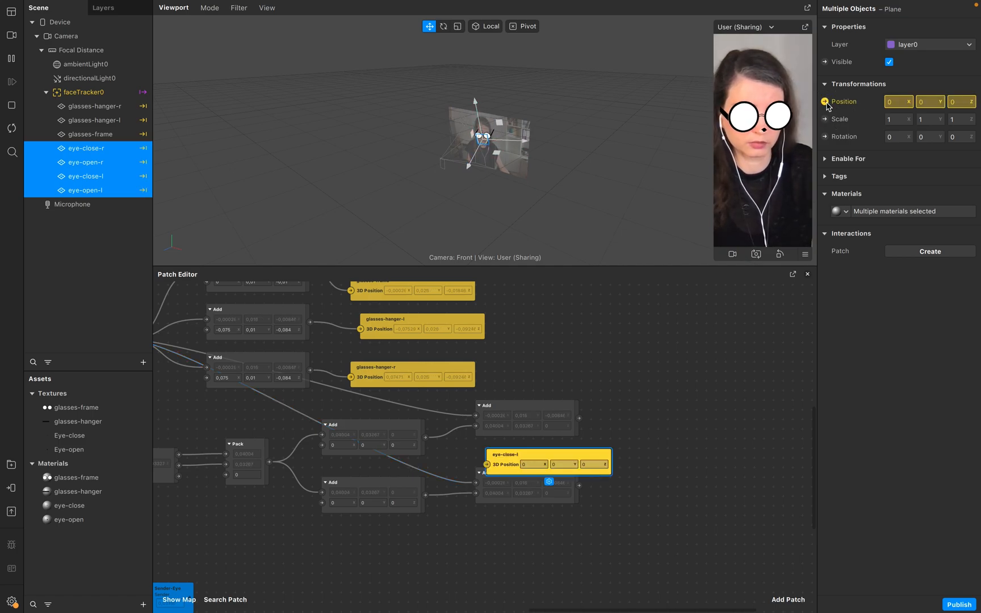
pyautogui.scroll(-3, 662, 447)
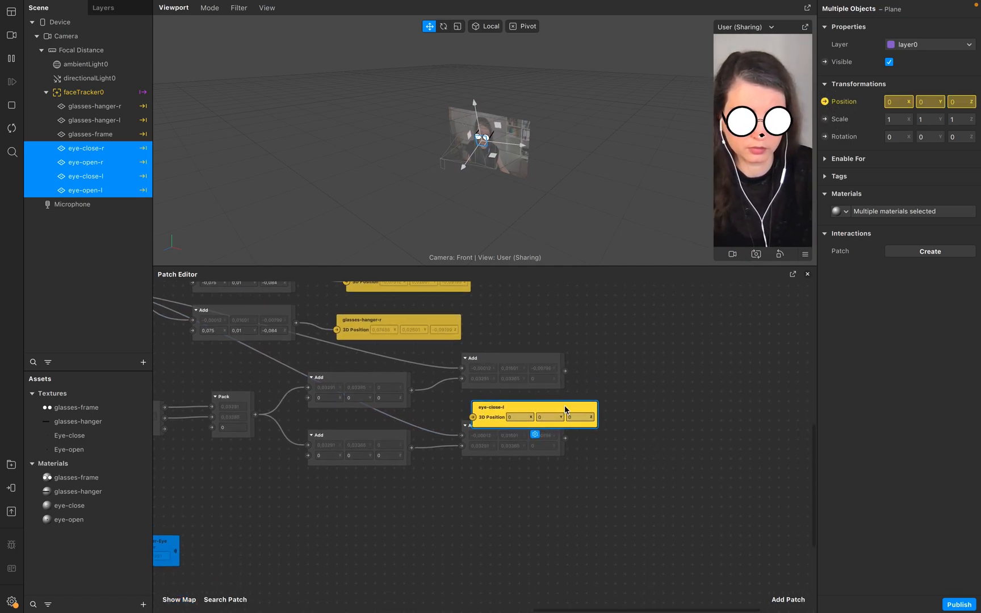
pyautogui.moveTo(514, 410); pyautogui.dragTo(627, 342)
pyautogui.moveTo(519, 412); pyautogui.dragTo(657, 371)
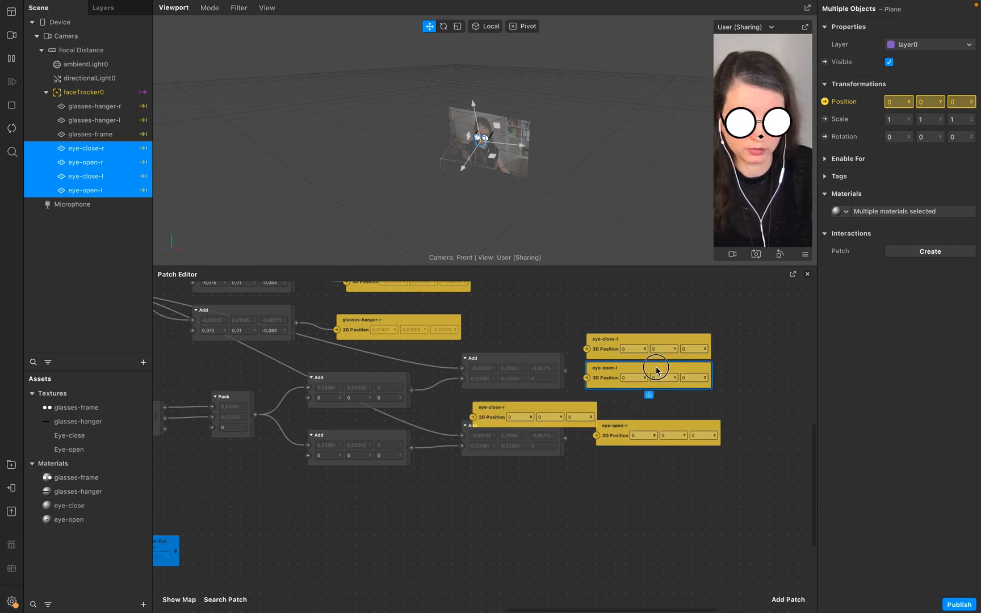
# Wire the upper Add output into the eye-close-l and eye-open-l positions and the lower Add output into eye-close-r and eye-open-r.
pyautogui.moveTo(564, 410); pyautogui.dragTo(637, 422)
pyautogui.moveTo(565, 436); pyautogui.dragTo(595, 454)
pyautogui.click(569, 446)
pyautogui.moveTo(565, 370); pyautogui.dragTo(588, 378)
pyautogui.hscroll(-3, 433, 410)
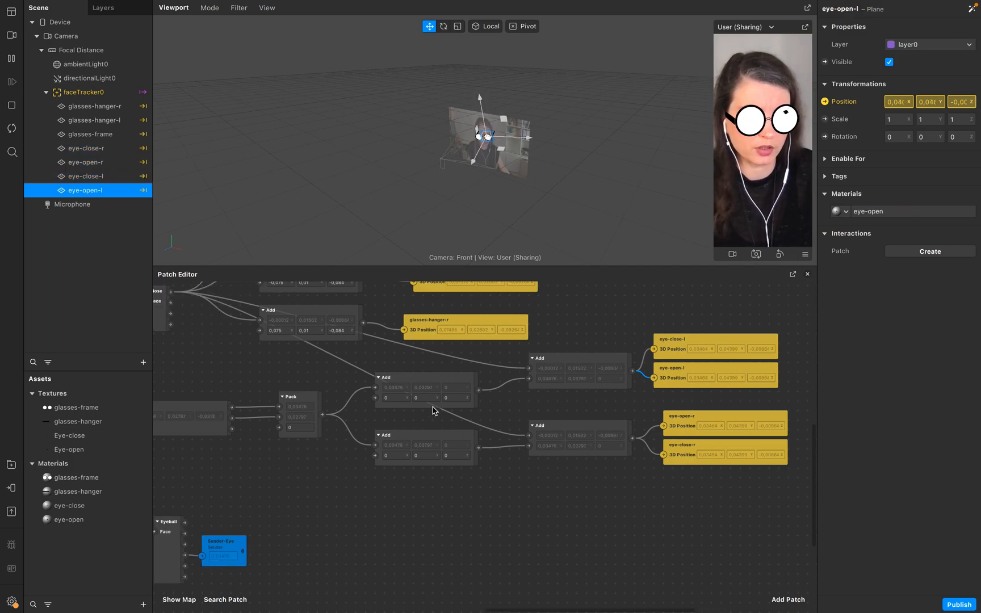
# Set the upper Add patch's offset values to -0,075, -0,02 and -0,01.
pyautogui.click(396, 398)
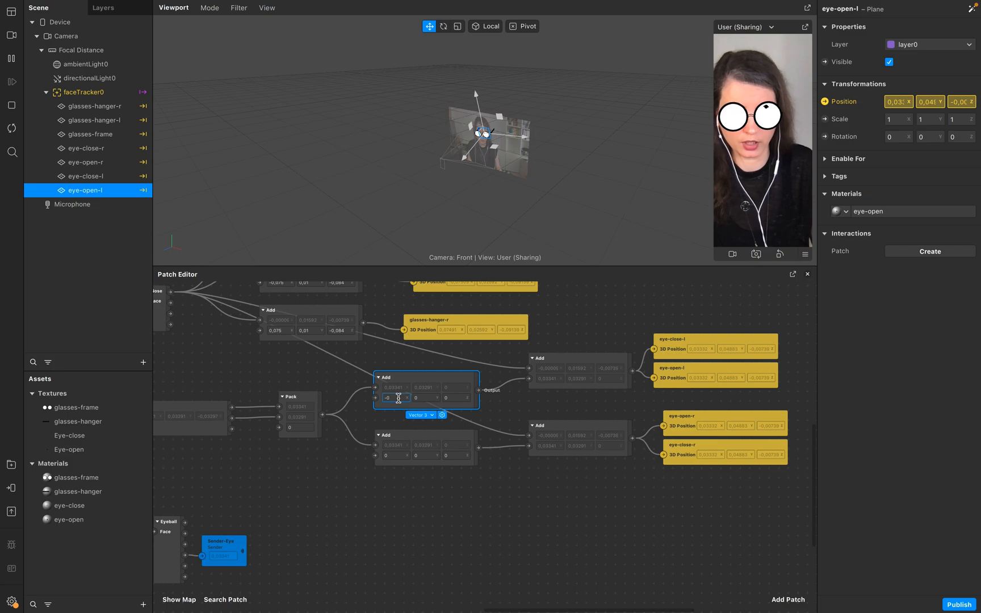
pyautogui.write('-0,07')
pyautogui.click(419, 396)
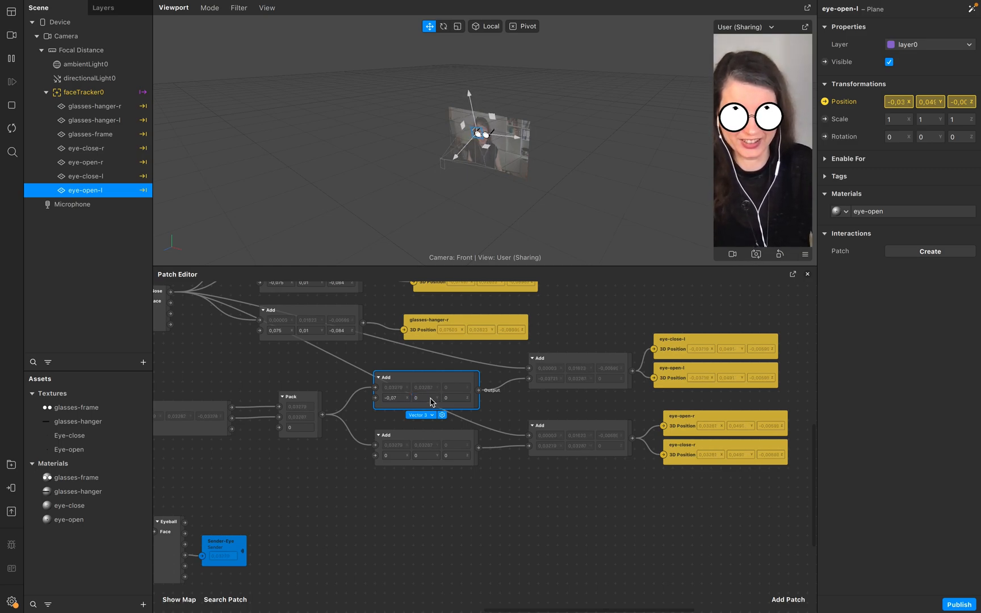
pyautogui.click(429, 398)
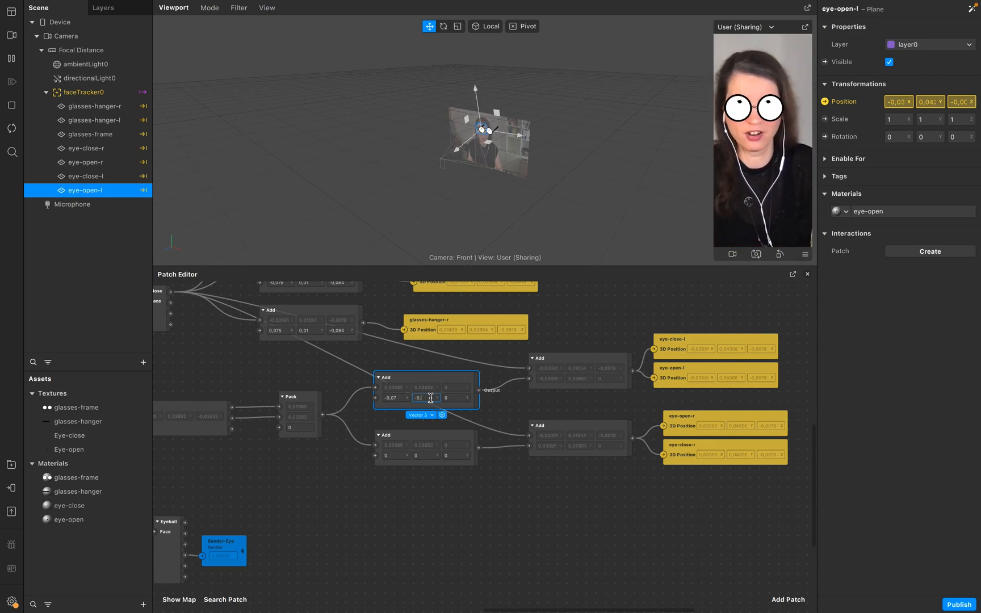
pyautogui.hscroll(1, 464, 398)
pyautogui.click(399, 397)
pyautogui.scroll(3, 399, 398)
pyautogui.click(437, 398)
pyautogui.click(454, 398)
pyautogui.hotkey('shift', 'Left')
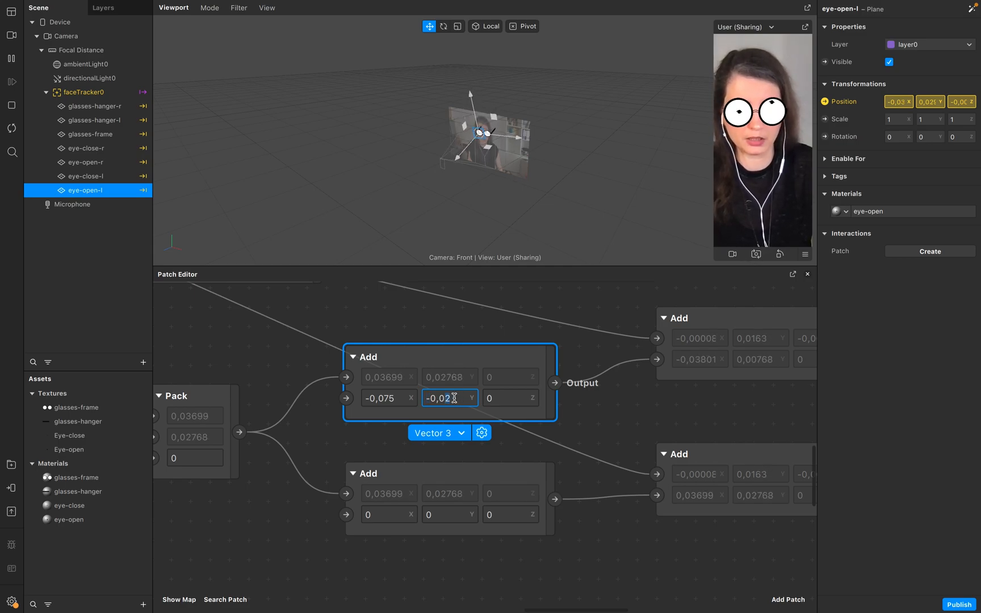
pyautogui.click(510, 408)
pyautogui.write('-0,01')
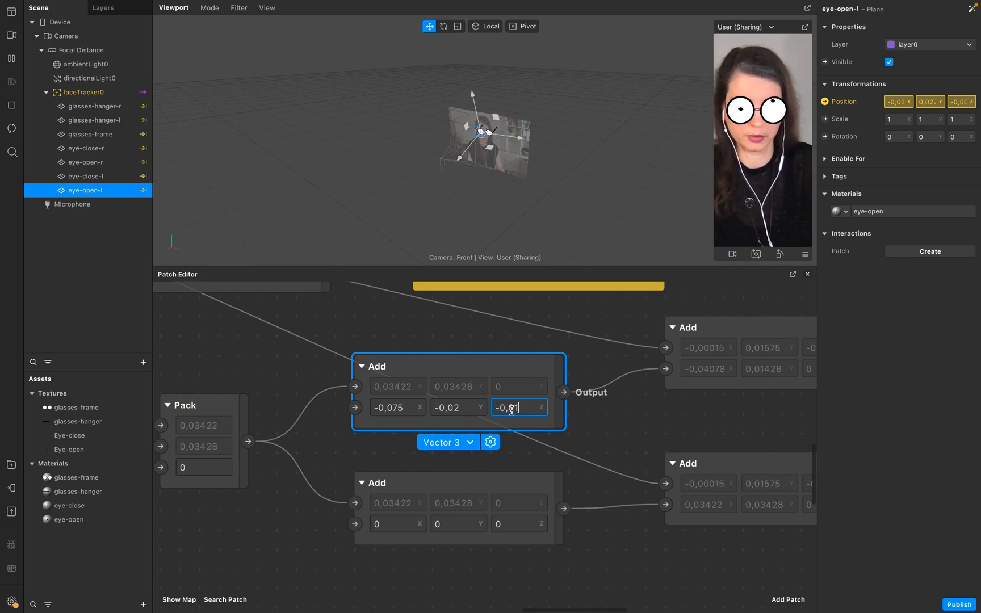
pyautogui.press('Return')
pyautogui.scroll(10, 484, 136)
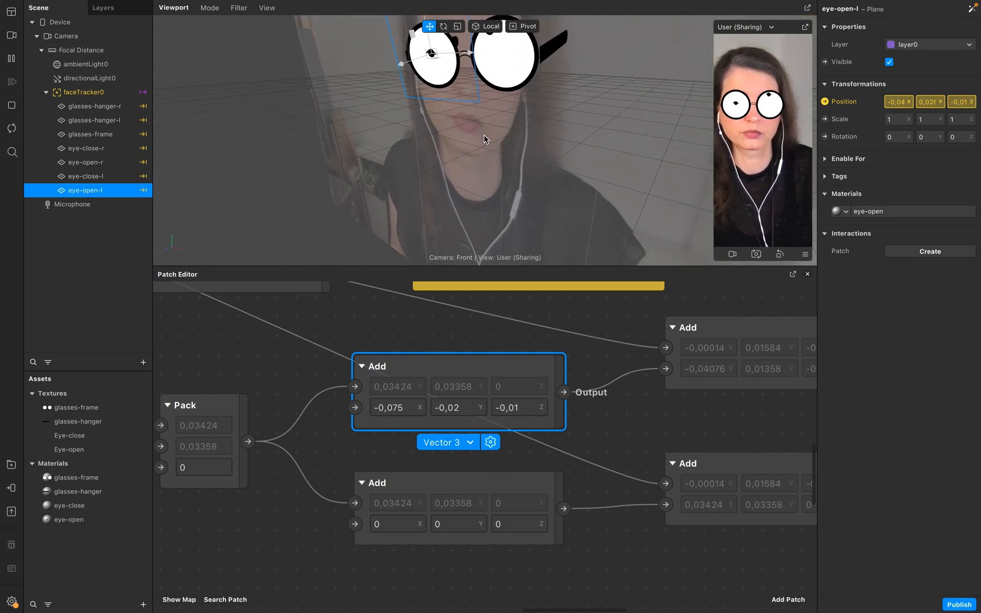
# Set the lower Add patch's offset values to 0,005, -0,02 and -0,01.
pyautogui.moveTo(486, 177); pyautogui.dragTo(538, 177)
pyautogui.click(472, 504)
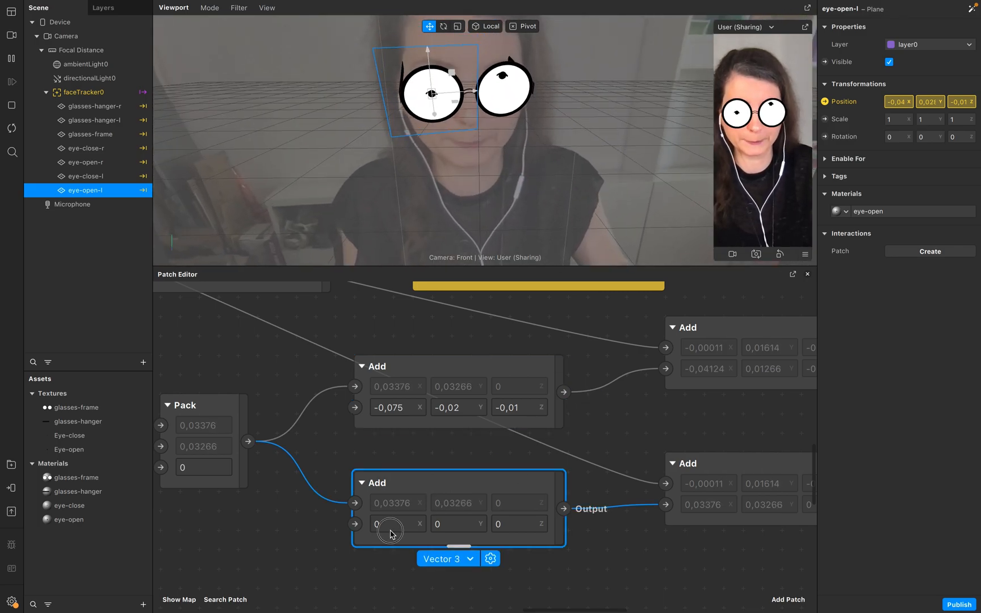
pyautogui.click(459, 524)
pyautogui.write('-0,02')
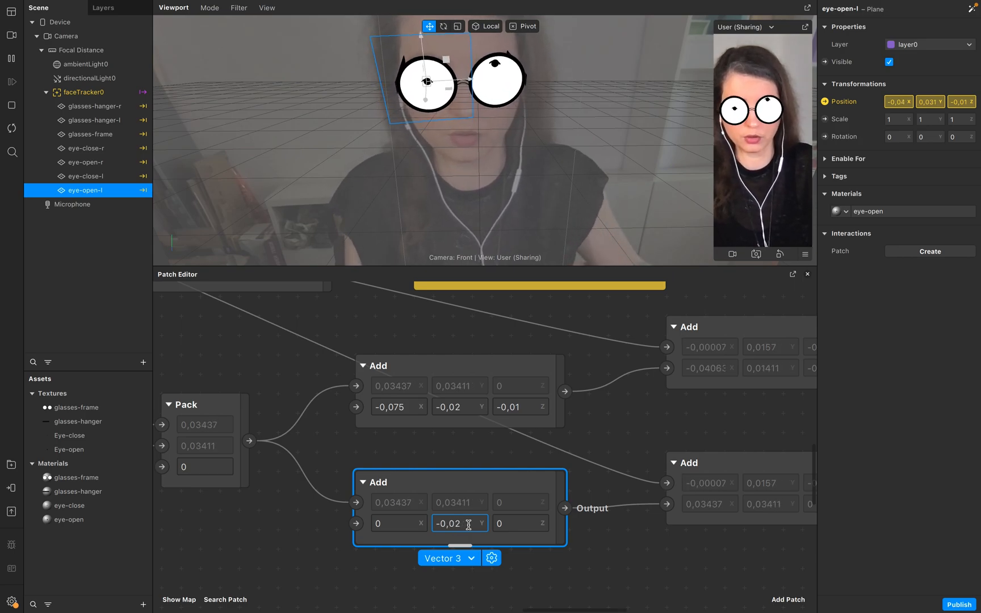
pyautogui.click(505, 525)
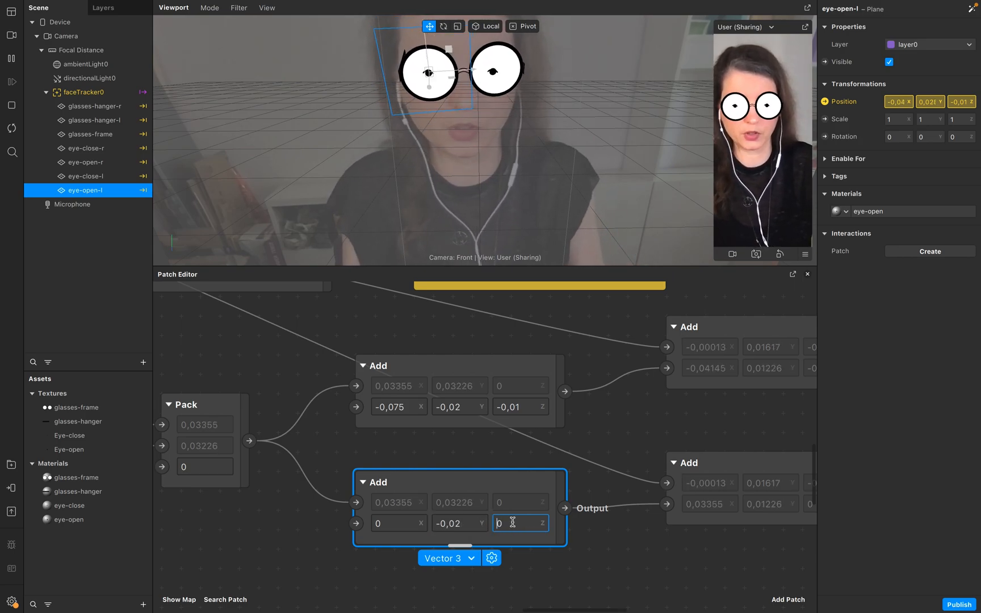
pyautogui.write('-0,01')
pyautogui.press('Return')
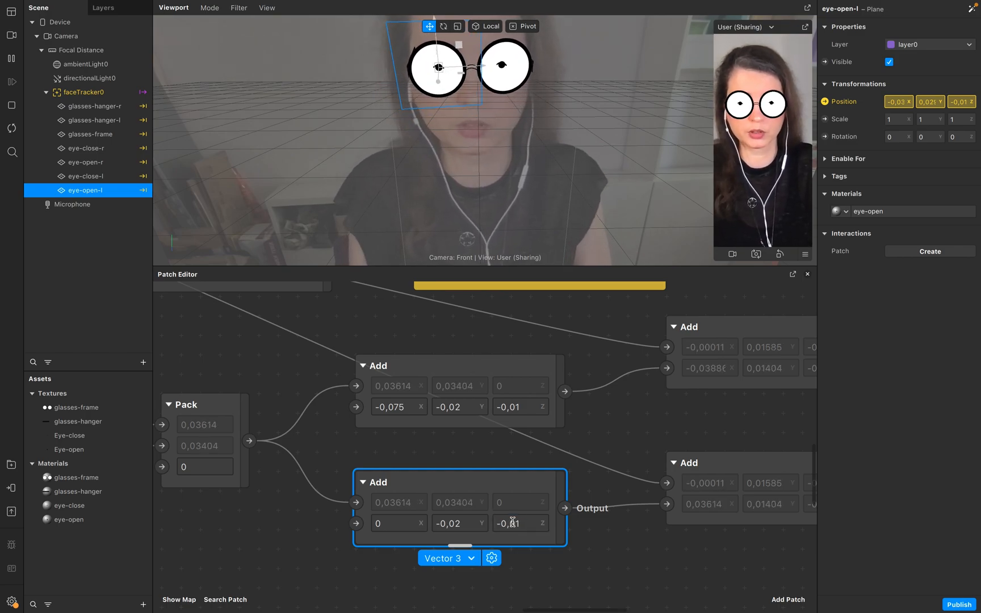
pyautogui.click(408, 524)
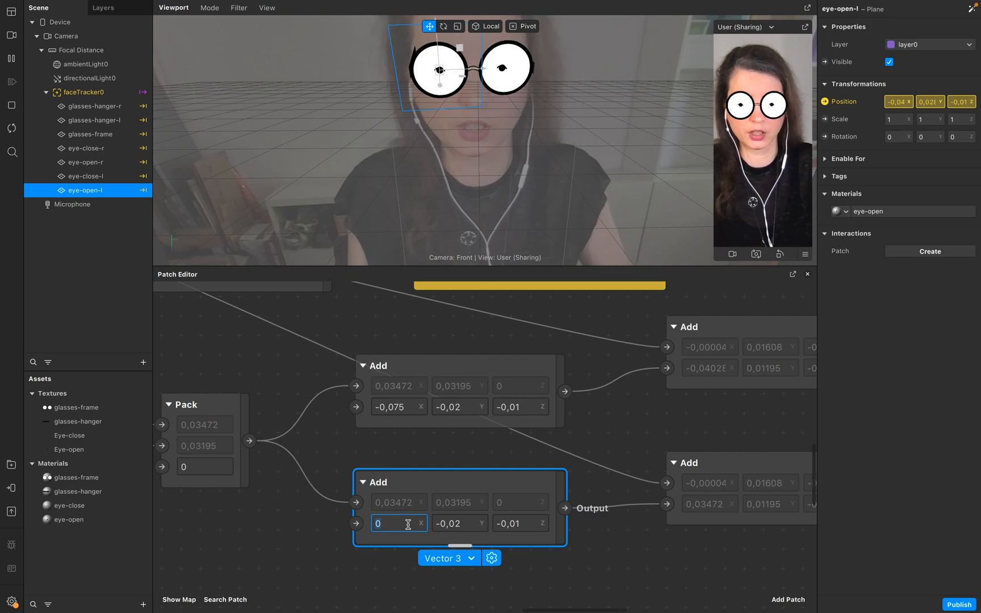
pyautogui.write(',001')
pyautogui.press('Return')
pyautogui.click(408, 524)
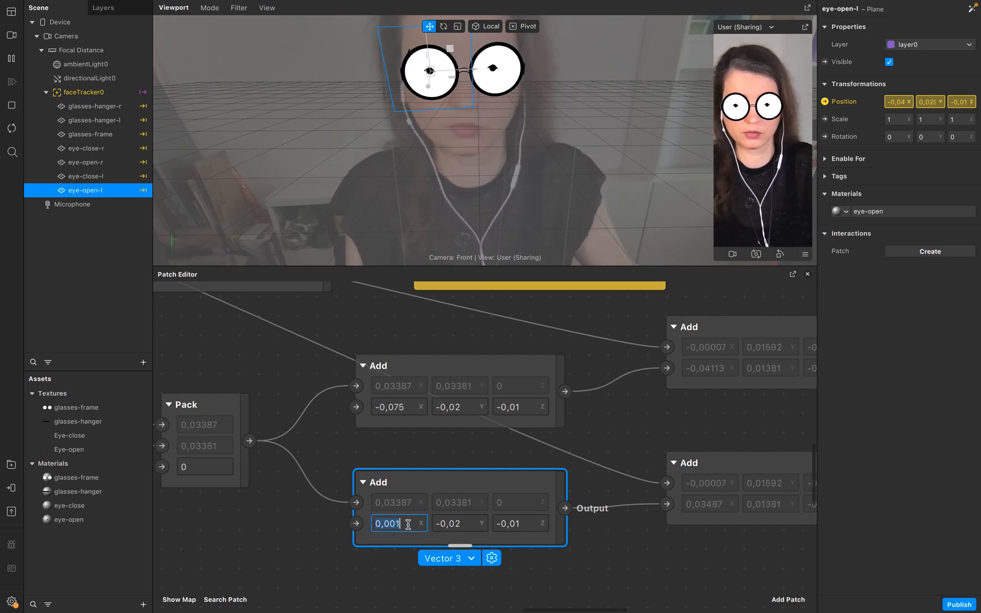
pyautogui.write('5')
pyautogui.press('Return')
# Scale the four selected eye planes to 2 on X and Y.
pyautogui.scroll(-1, 407, 525)
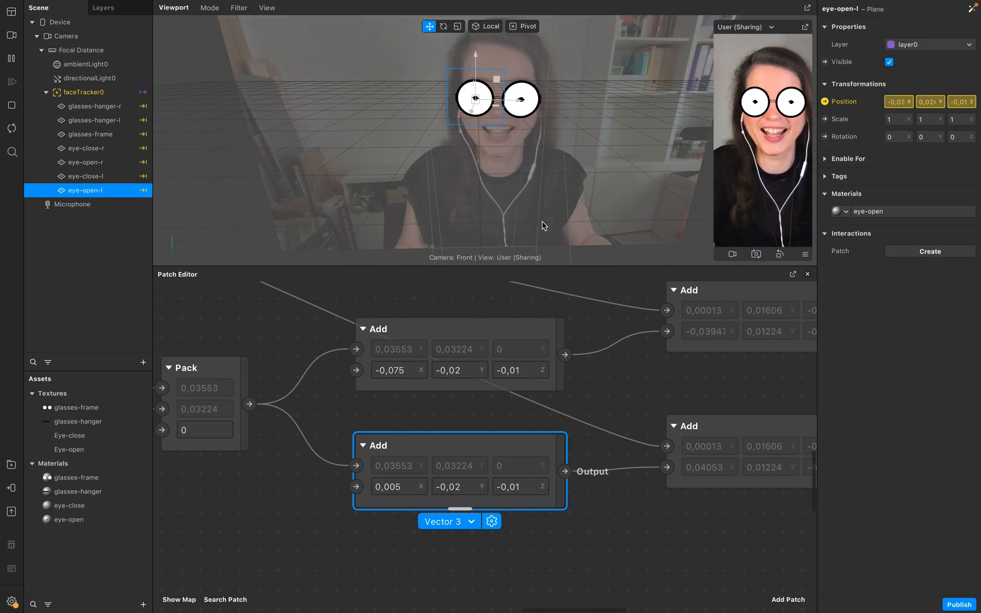
pyautogui.moveTo(545, 393); pyautogui.dragTo(538, 375)
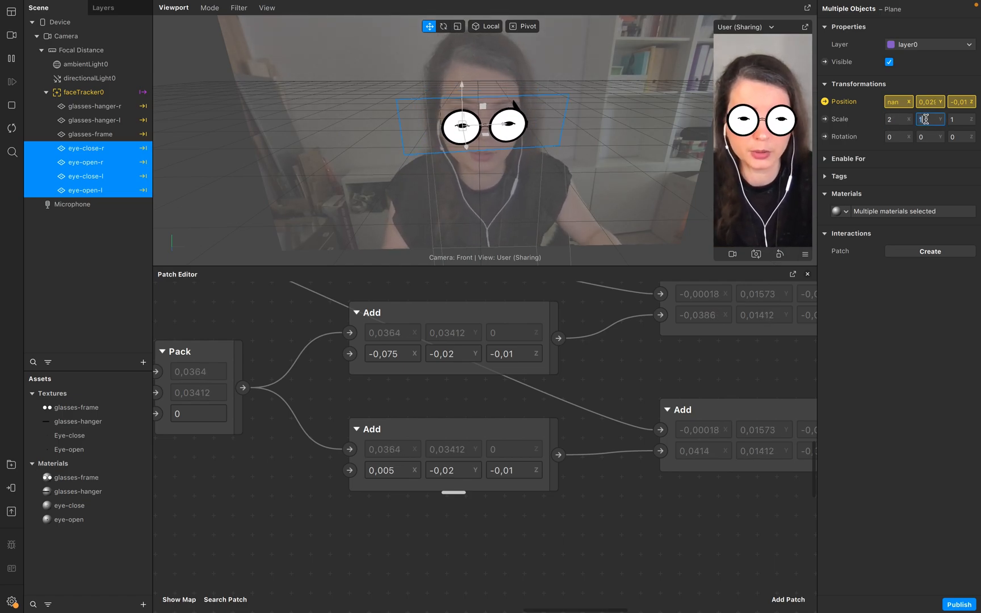
pyautogui.click(955, 120)
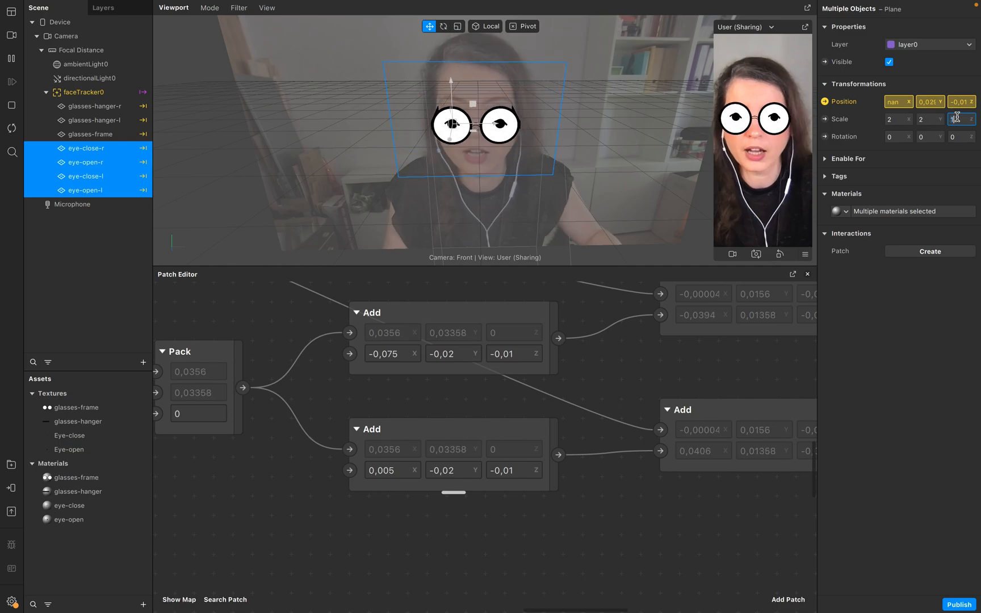
pyautogui.click(96, 238)
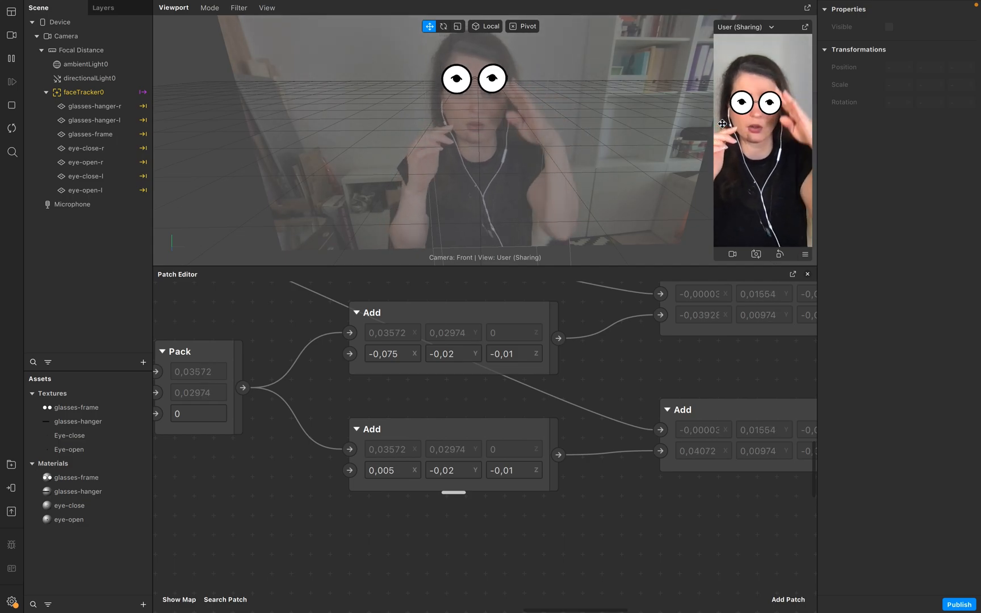
# Mirror eye-close-l horizontally by setting its X scale to -2.
pyautogui.click(83, 442)
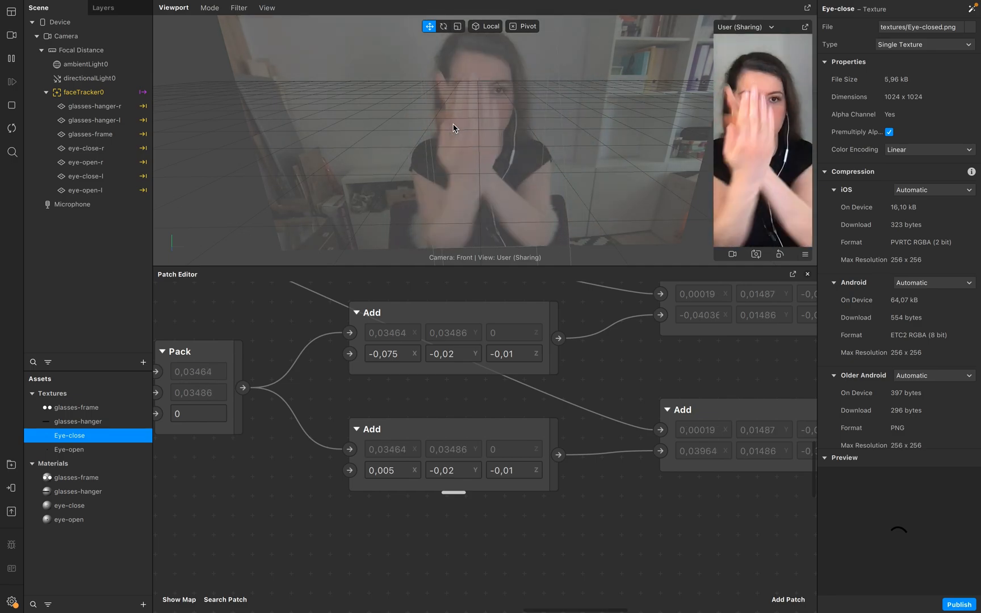
pyautogui.click(95, 150)
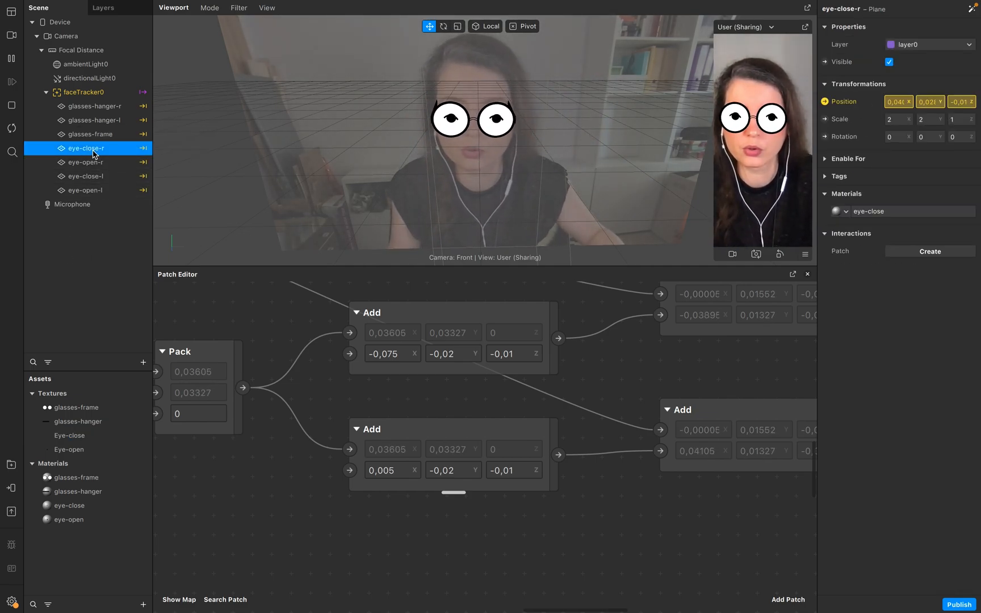
pyautogui.doubleClick(97, 178)
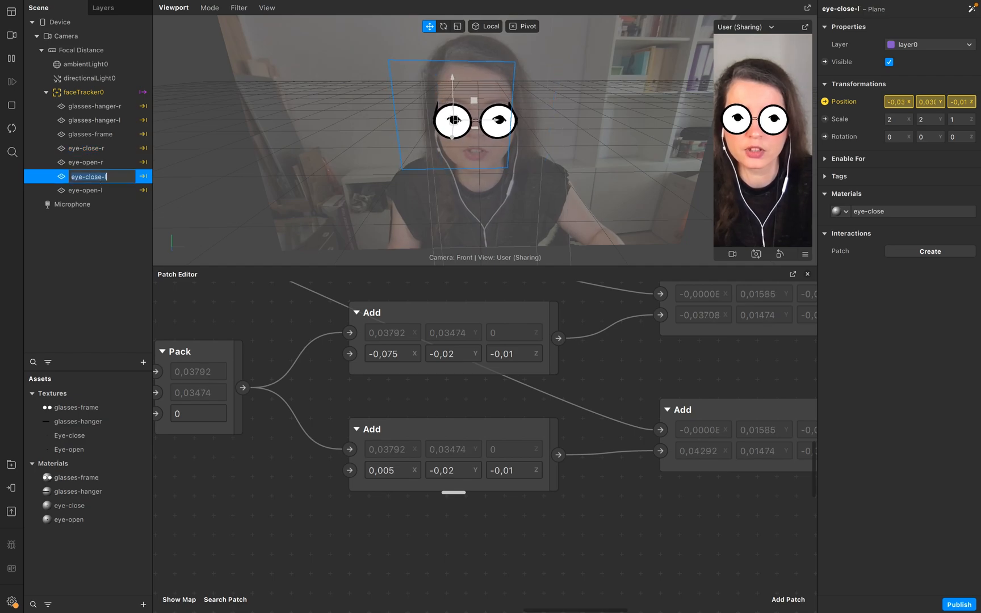
pyautogui.click(923, 137)
pyautogui.write('-')
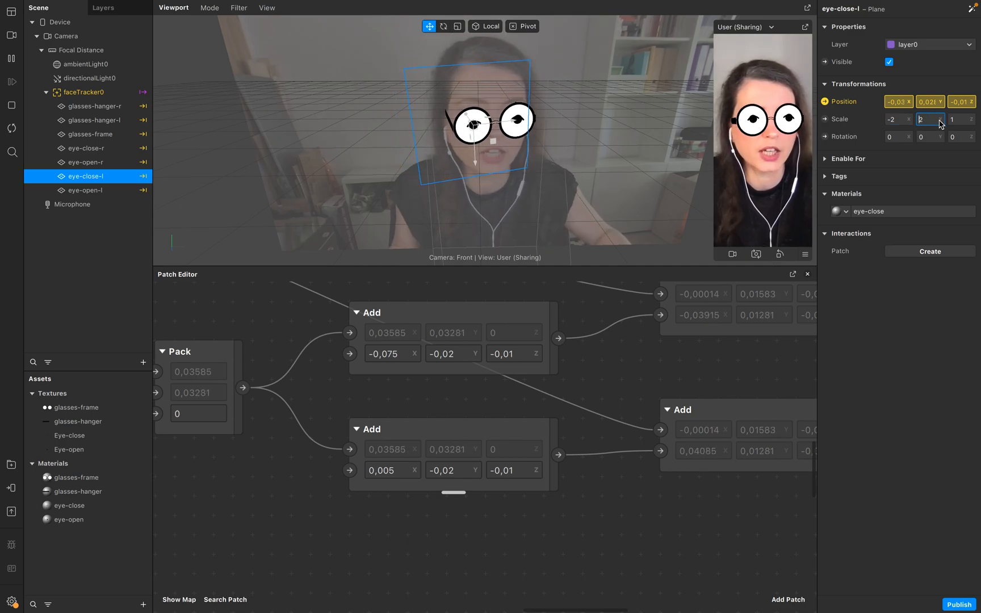
pyautogui.click(98, 273)
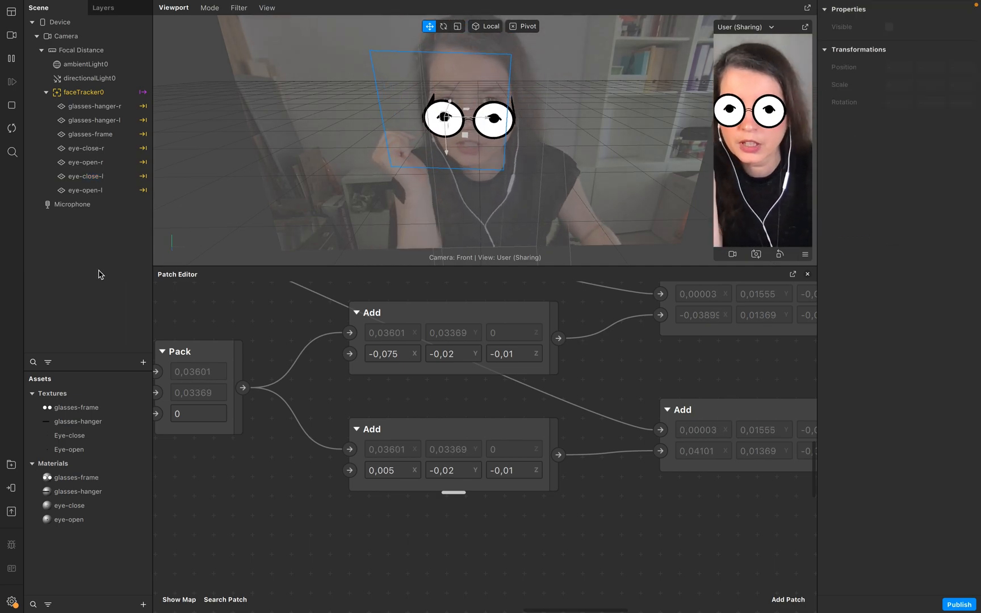
# Add a Right Eye Closed patch connected to faceTracker0's face output.
pyautogui.hscroll(-8, 449, 516)
pyautogui.scroll(-2, 449, 516)
pyautogui.click(451, 517)
pyautogui.scroll(-5, 630, 513)
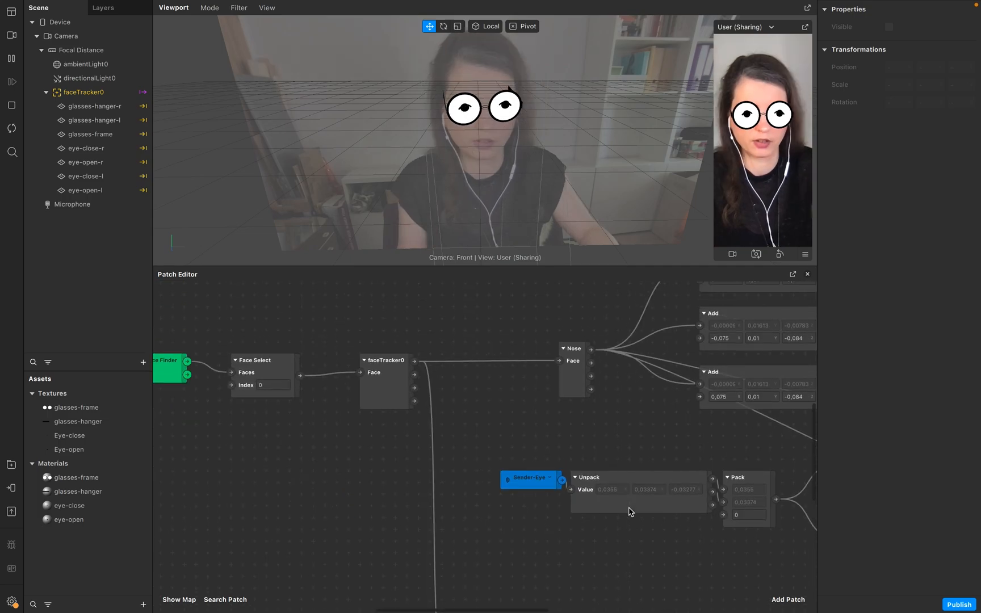
pyautogui.moveTo(415, 362); pyautogui.dragTo(508, 570)
pyautogui.write('eye')
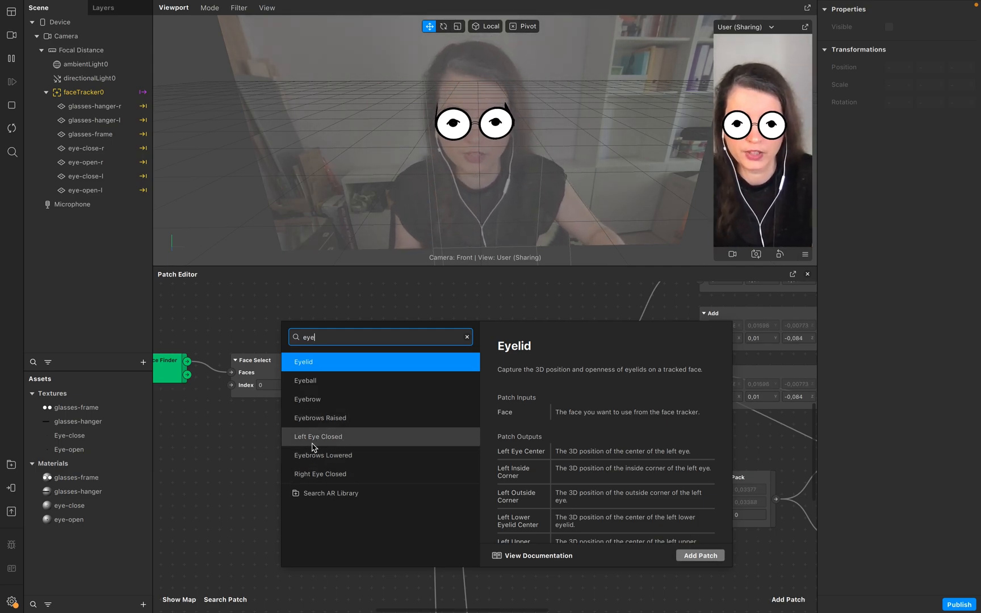
pyautogui.click(337, 479)
pyautogui.click(700, 555)
# Add a Pulse patch and connect the Right Eye Closed output into its On / Off input.
pyautogui.hscroll(5, 655, 528)
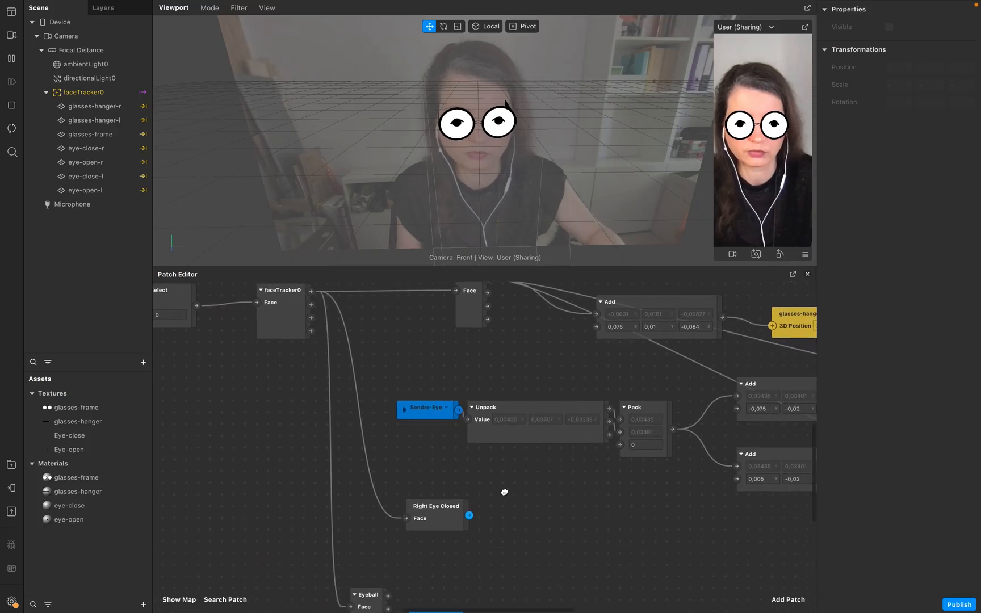
pyautogui.hscroll(3, 504, 491)
pyautogui.scroll(-2, 504, 491)
pyautogui.doubleClick(437, 471)
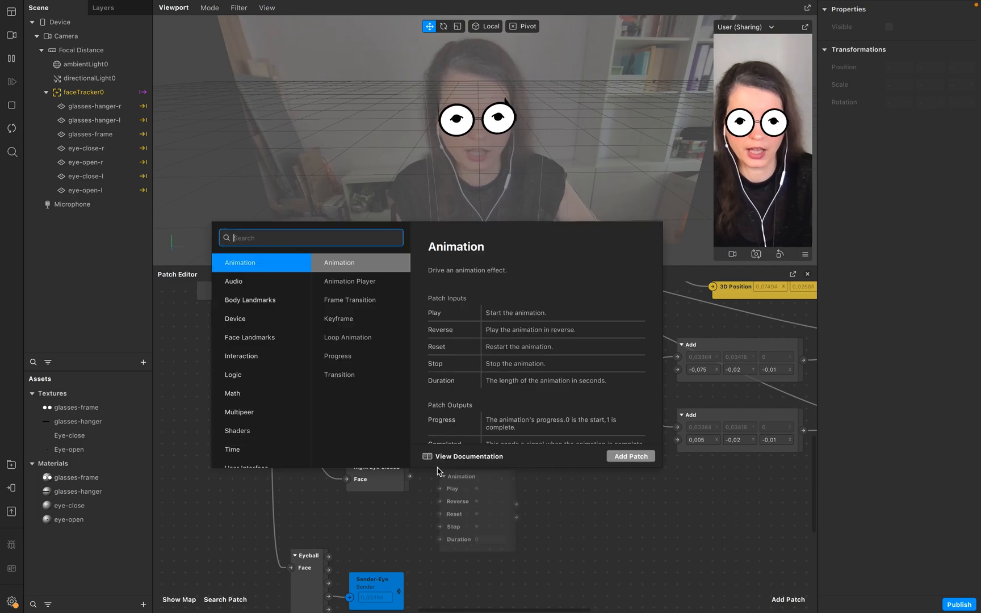
pyautogui.write('pulse')
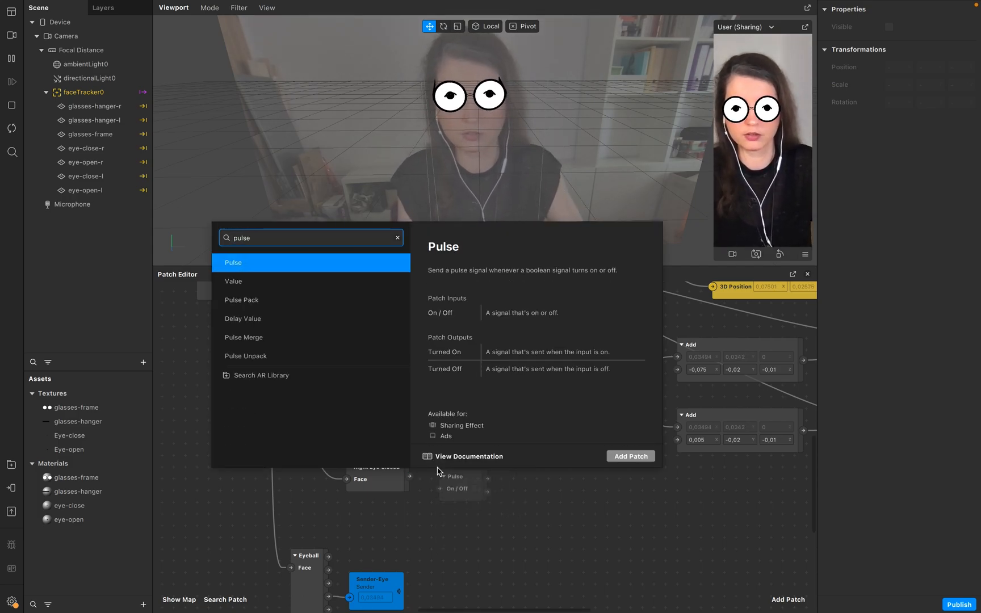
pyautogui.press('Return')
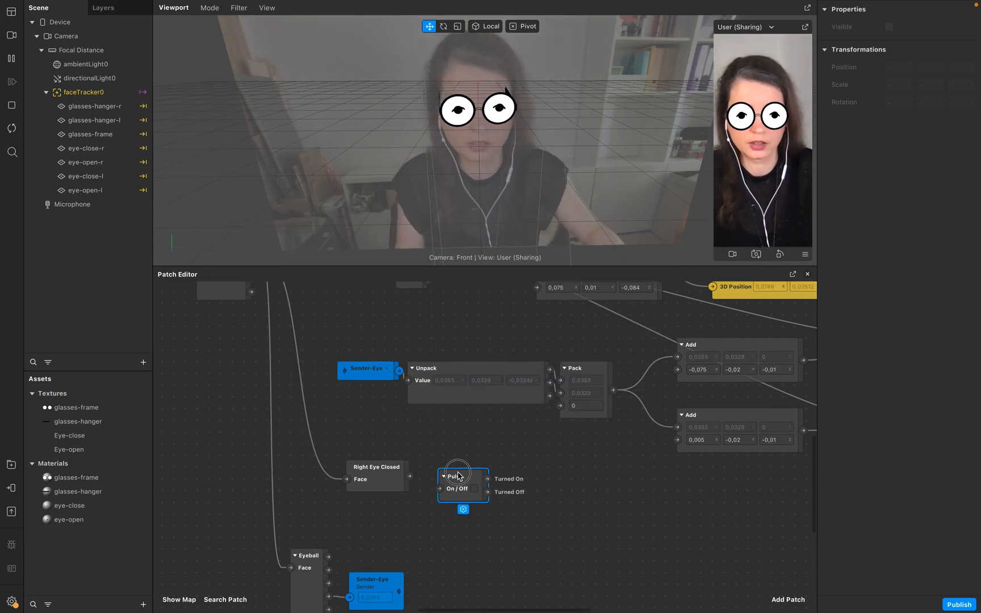
pyautogui.moveTo(409, 477); pyautogui.dragTo(443, 475)
# Add a Switch patch and duplicate it.
pyautogui.hscroll(4, 439, 474)
pyautogui.doubleClick(437, 472)
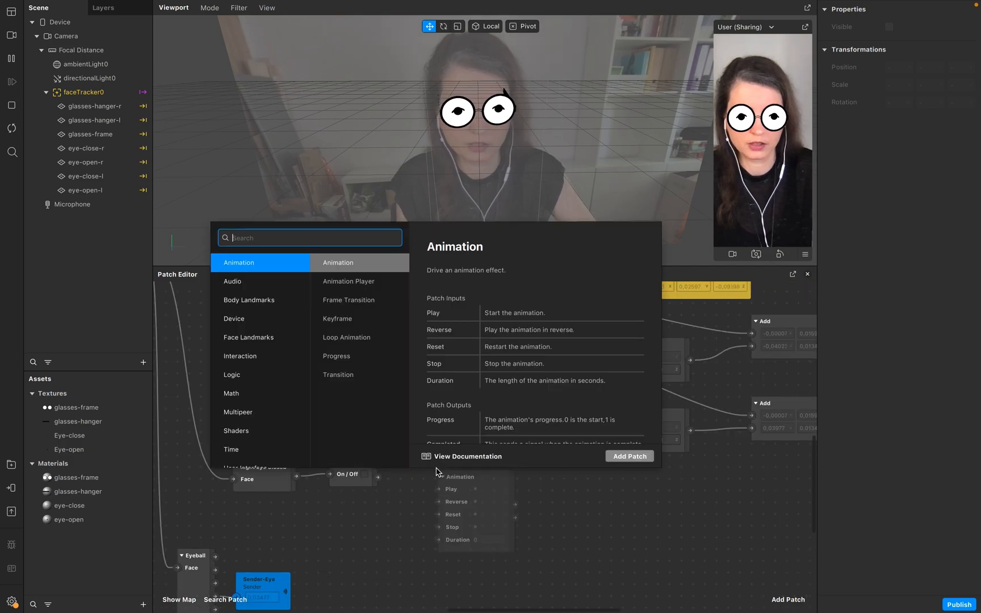
pyautogui.write('switch')
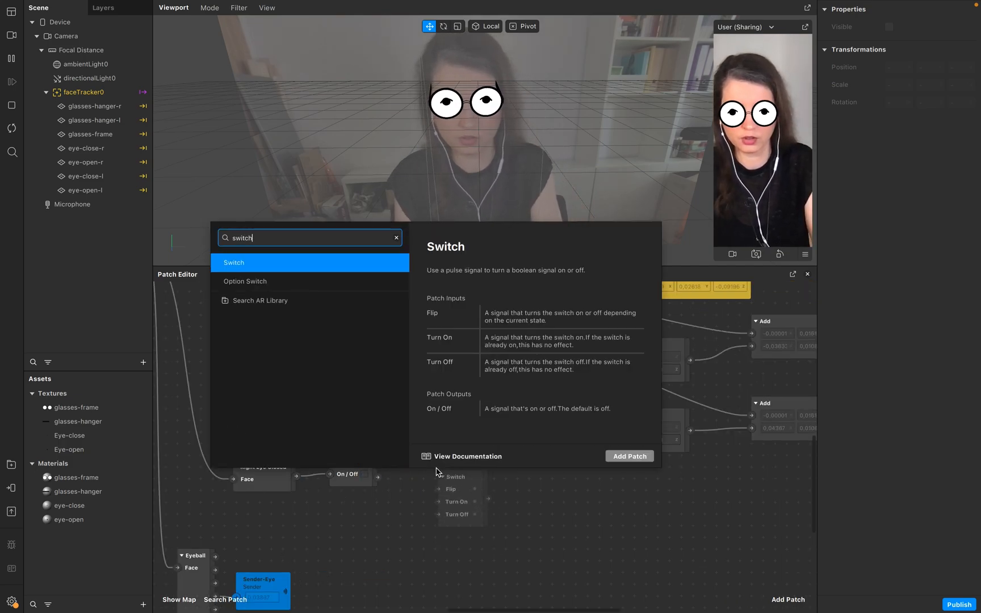
pyautogui.press('Return')
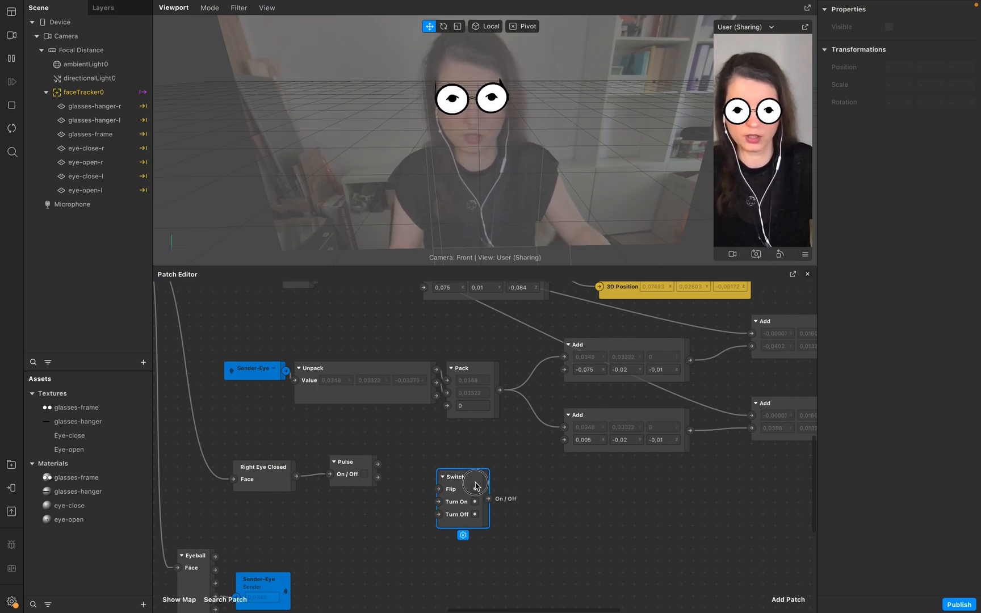
pyautogui.click(471, 480)
pyautogui.press('super+d')
# Connect the Pulse's Turned On and Turned Off outputs to the upper Switch's Turn On and Turn Off inputs.
pyautogui.keyDown('ctrl'); pyautogui.scroll(3, 356, 381); pyautogui.keyUp('ctrl')
pyautogui.click(355, 380)
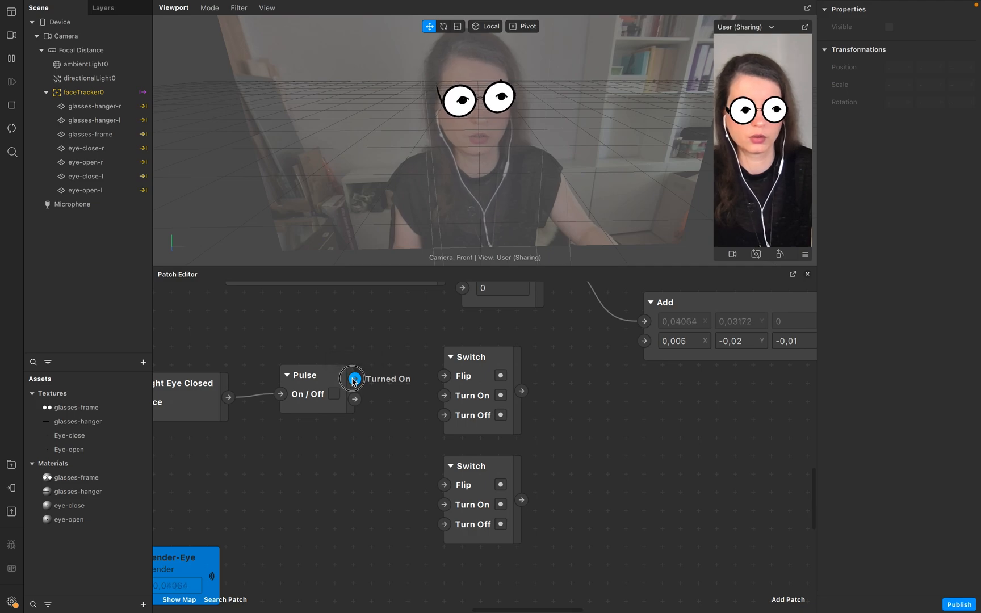
pyautogui.moveTo(353, 378); pyautogui.dragTo(444, 395)
pyautogui.moveTo(355, 399); pyautogui.dragTo(445, 416)
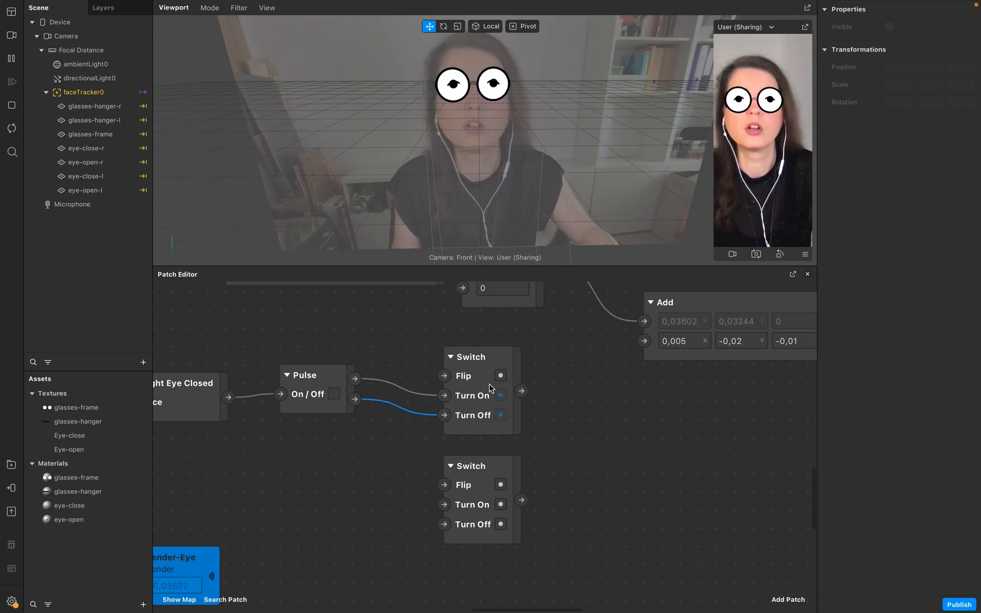
# Rename the upper Switch patch to Switch_close.
pyautogui.click(477, 104)
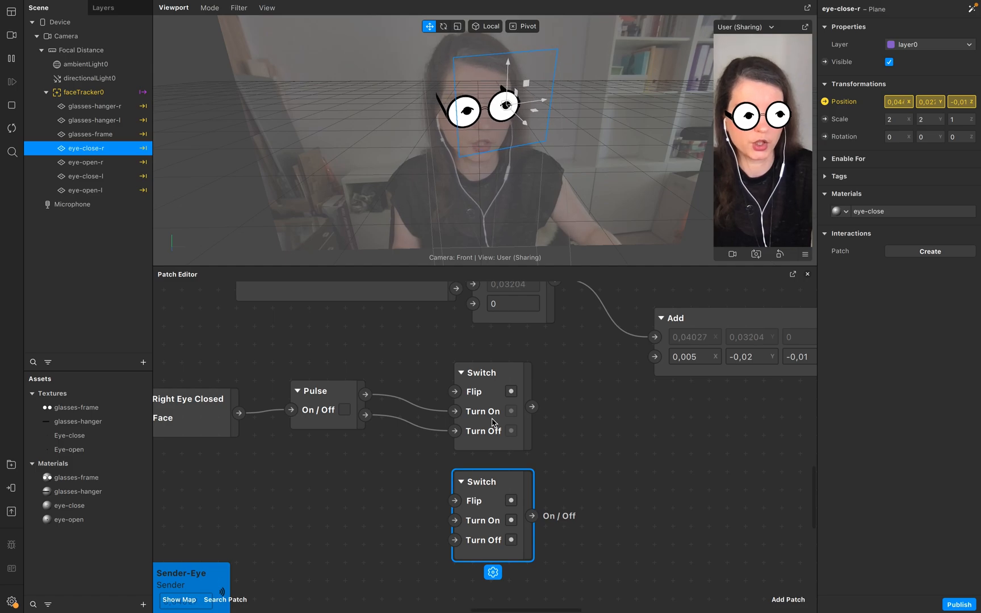
pyautogui.doubleClick(485, 374)
pyautogui.click(502, 375)
pyautogui.write('-')
pyautogui.write('close')
# Rename the lower Switch patch to Switch_open.
pyautogui.click(457, 494)
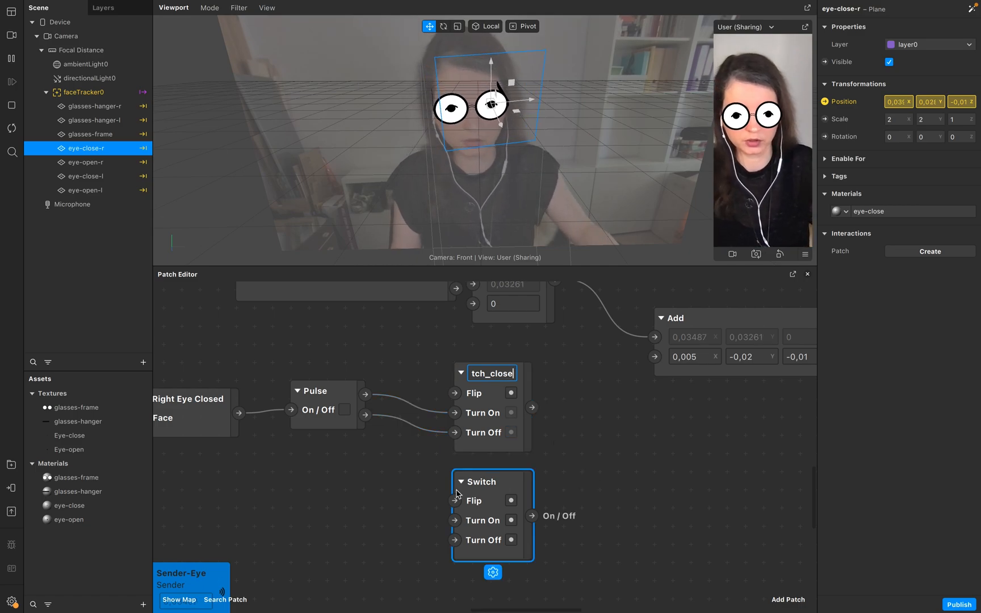
pyautogui.doubleClick(488, 481)
pyautogui.click(506, 484)
pyautogui.write('_open')
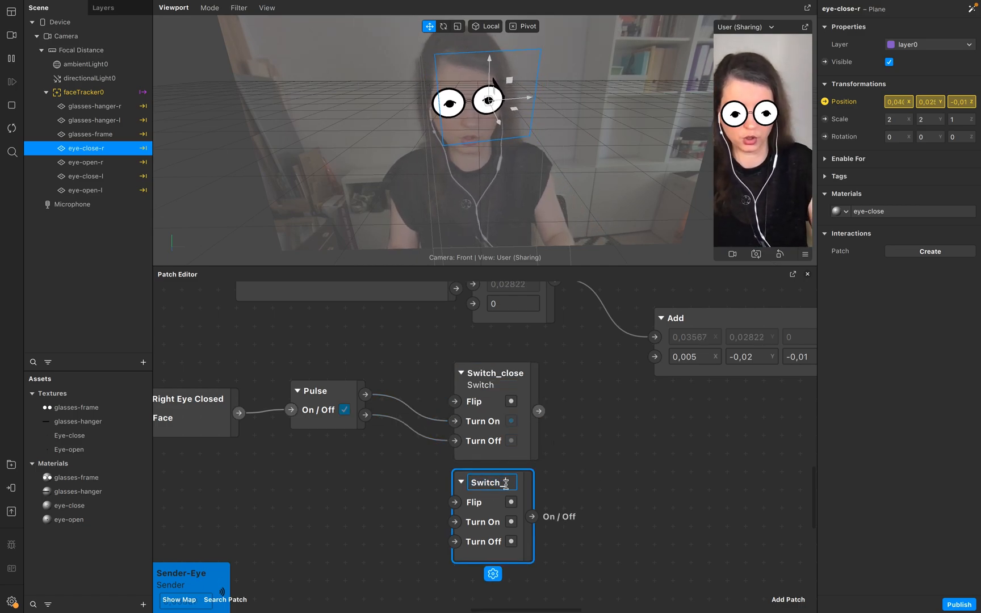
# Connect the Pulse's Turned On output to Switch_open's Turn Off and its Turned Off output to Flip.
pyautogui.click(374, 401)
pyautogui.moveTo(366, 397); pyautogui.dragTo(454, 550)
pyautogui.moveTo(368, 419); pyautogui.dragTo(454, 510)
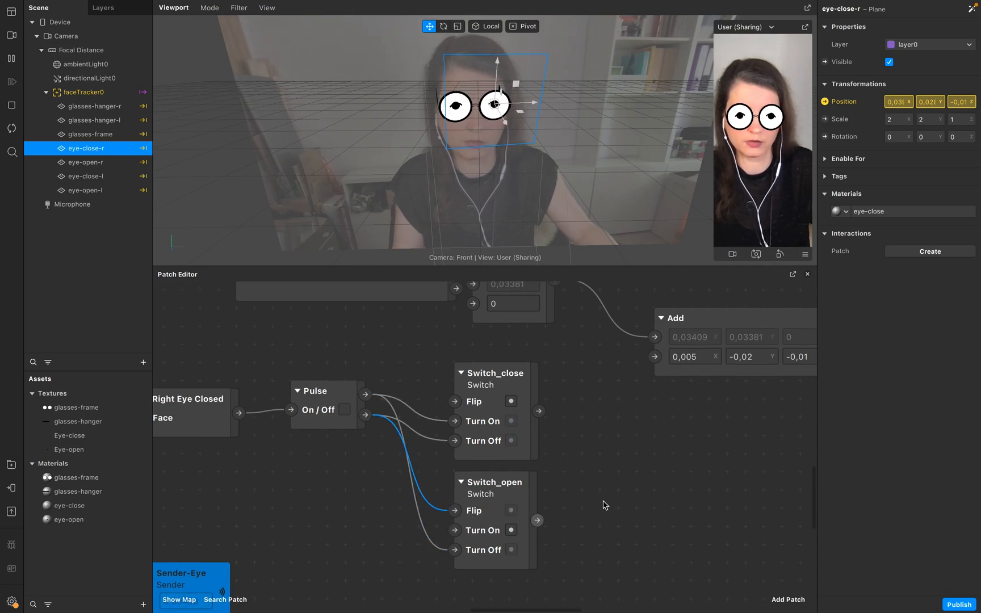
# Select the four eye planes, create patches for their Visible property, and arrange them beside the Switch patches.
pyautogui.click(105, 192)
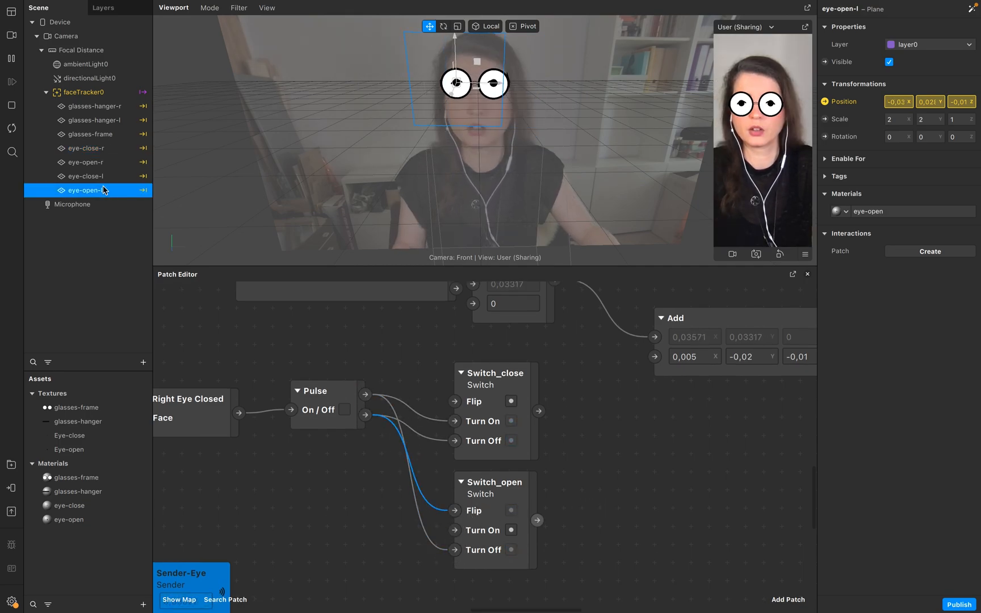
pyautogui.keyDown('shift'); pyautogui.click(110, 153); pyautogui.keyUp('shift')
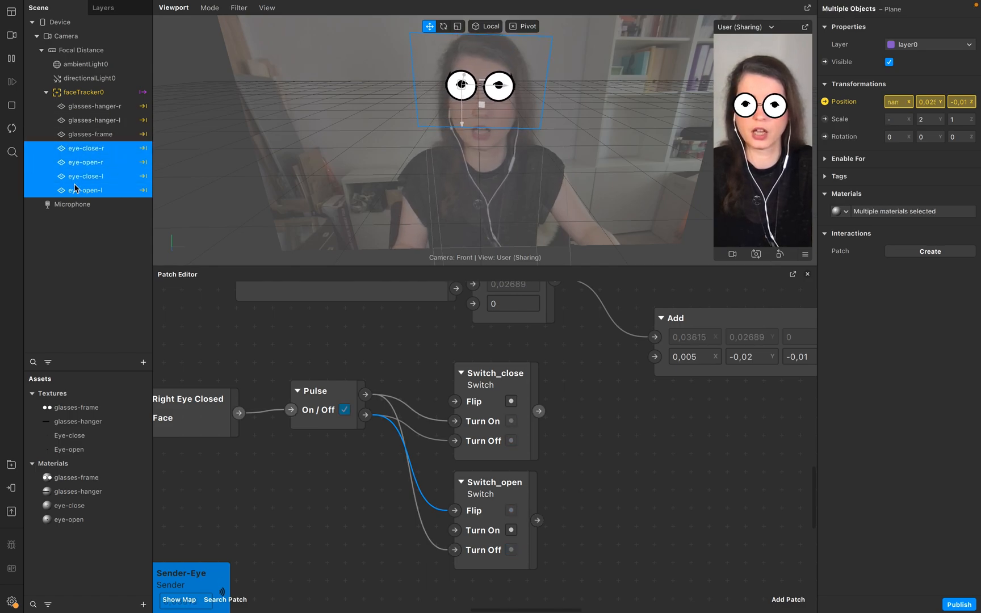
pyautogui.click(826, 63)
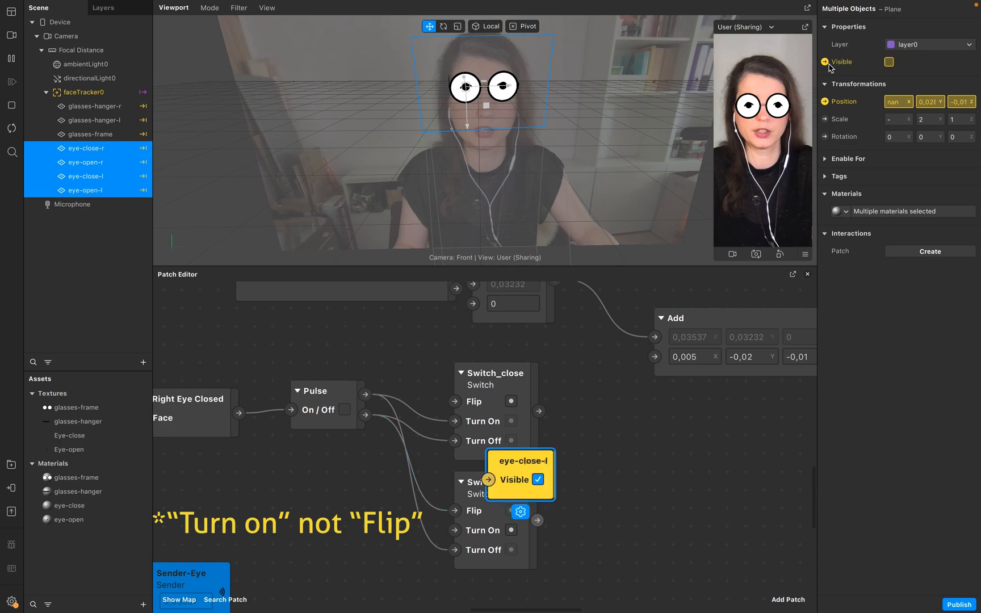
pyautogui.moveTo(534, 460); pyautogui.dragTo(645, 391)
pyautogui.moveTo(545, 480); pyautogui.dragTo(657, 519)
pyautogui.moveTo(500, 472); pyautogui.dragTo(612, 458)
pyautogui.moveTo(545, 469); pyautogui.dragTo(675, 563)
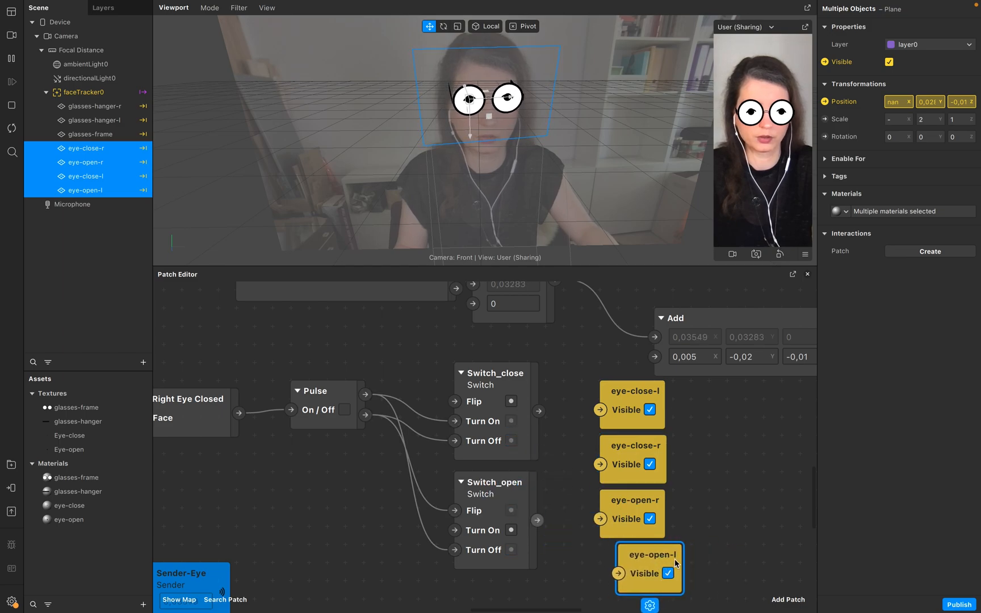
# Connect Switch_open's output to both eye-open Visible patches and Switch_close's output to both eye-close Visible patches.
pyautogui.moveTo(536, 521); pyautogui.dragTo(599, 518)
pyautogui.moveTo(537, 520); pyautogui.dragTo(617, 574)
pyautogui.moveTo(538, 411); pyautogui.dragTo(600, 409)
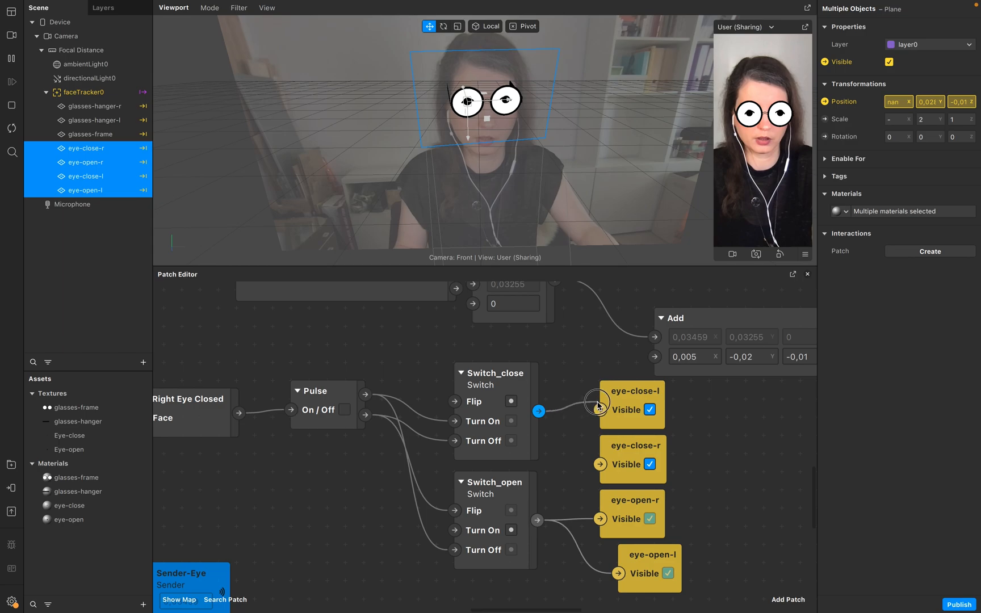
pyautogui.moveTo(538, 411); pyautogui.dragTo(600, 464)
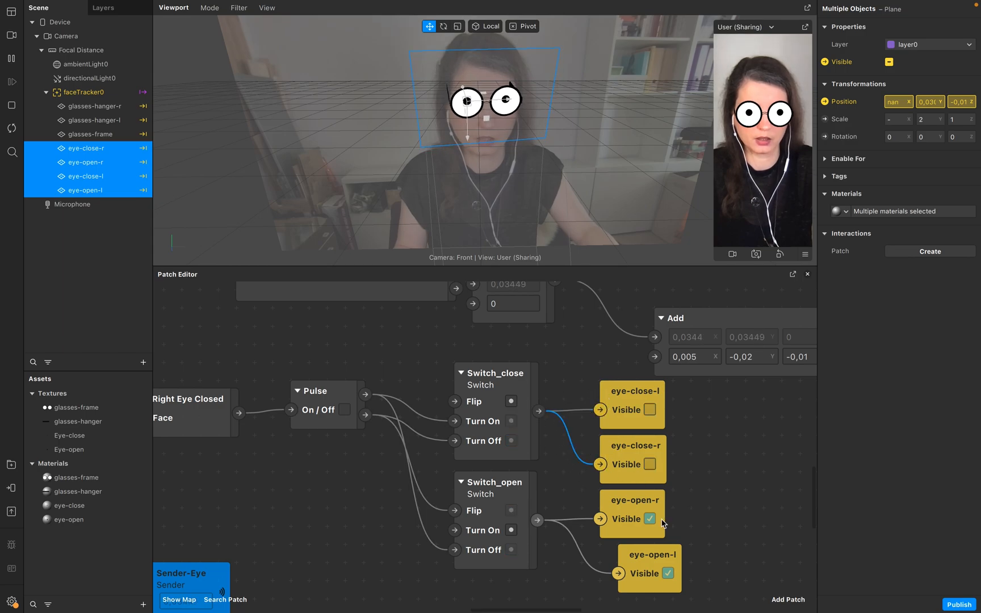
pyautogui.moveTo(645, 566); pyautogui.dragTo(621, 563)
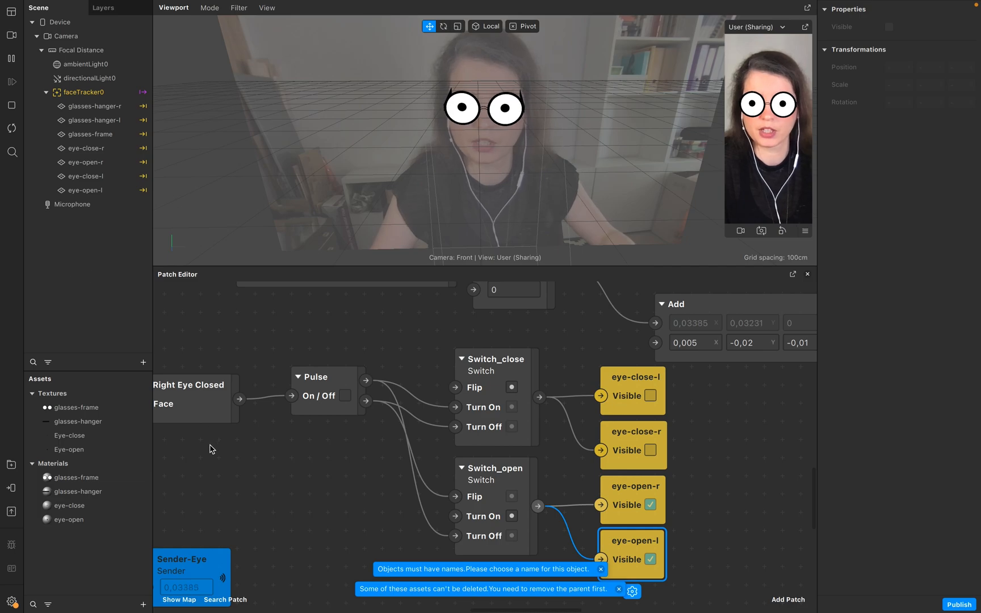
# Import headOccluder.fbx from the computer as a new asset.
pyautogui.click(143, 604)
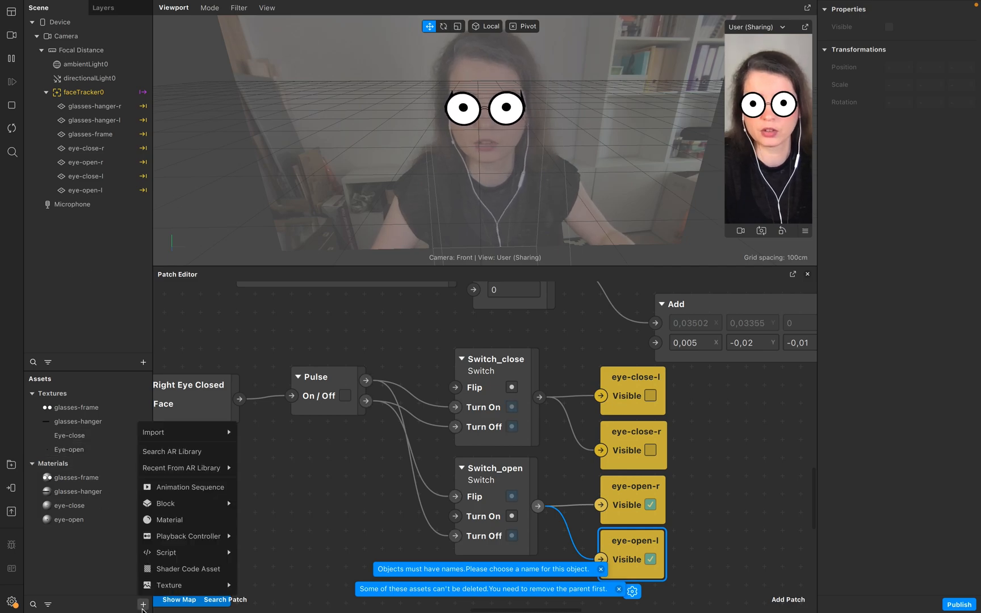
pyautogui.moveTo(215, 441)
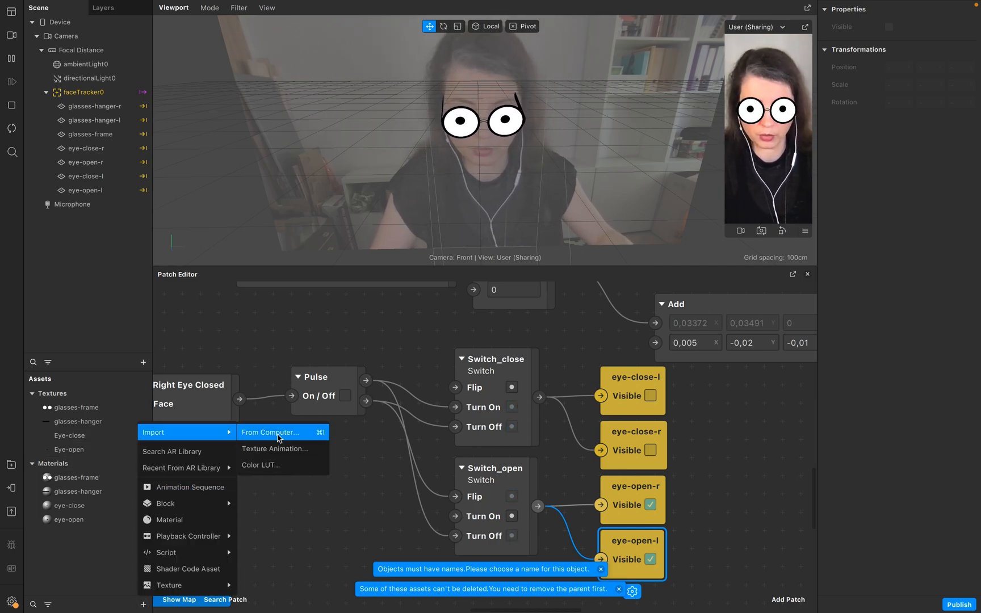
pyautogui.click(278, 438)
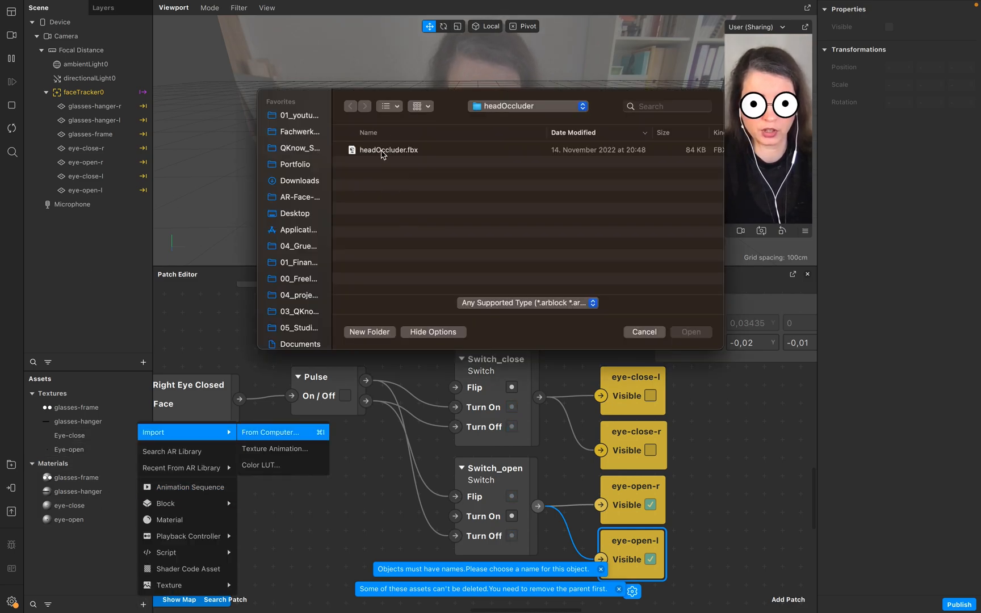
pyautogui.click(375, 151)
pyautogui.click(690, 332)
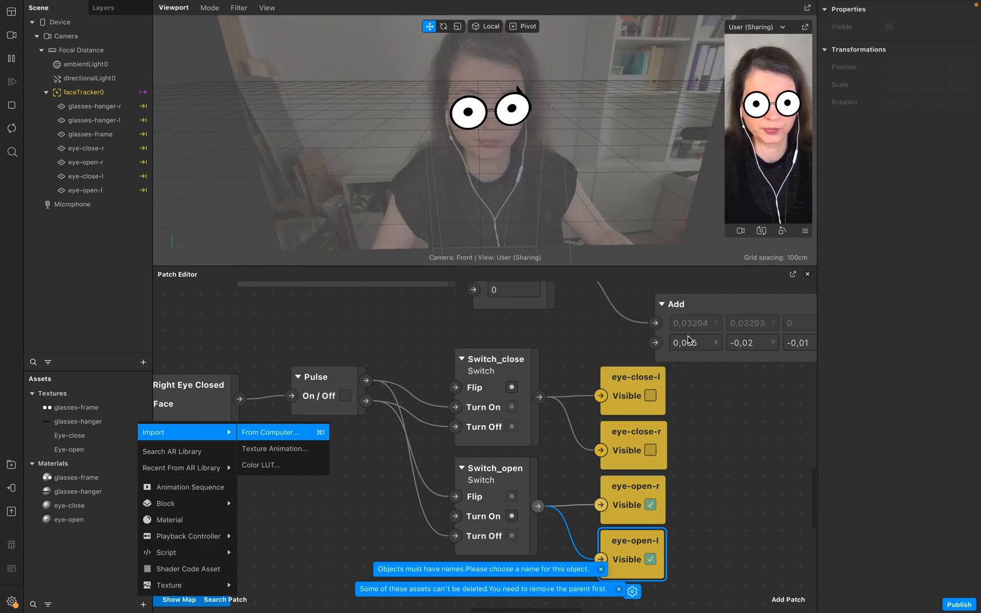
# Add the headOccluder model to the scene under faceTracker0.
pyautogui.click(76, 583)
pyautogui.click(31, 394)
pyautogui.moveTo(105, 394); pyautogui.dragTo(94, 129)
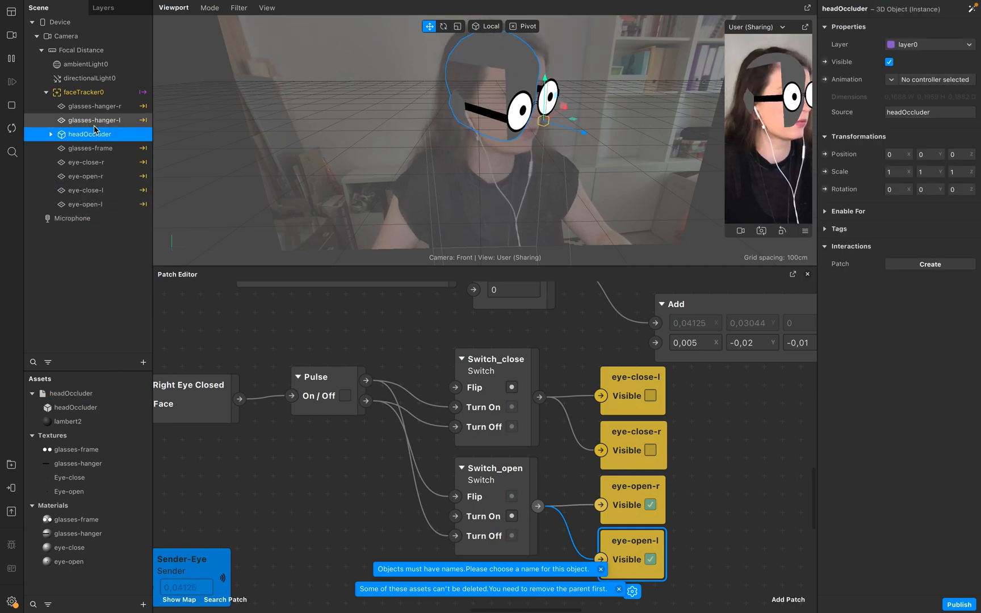
# Move glasses-hanger-r and glasses-hanger-l into the headOccluder group and restart the preview.
pyautogui.click(85, 107)
pyautogui.click(51, 134)
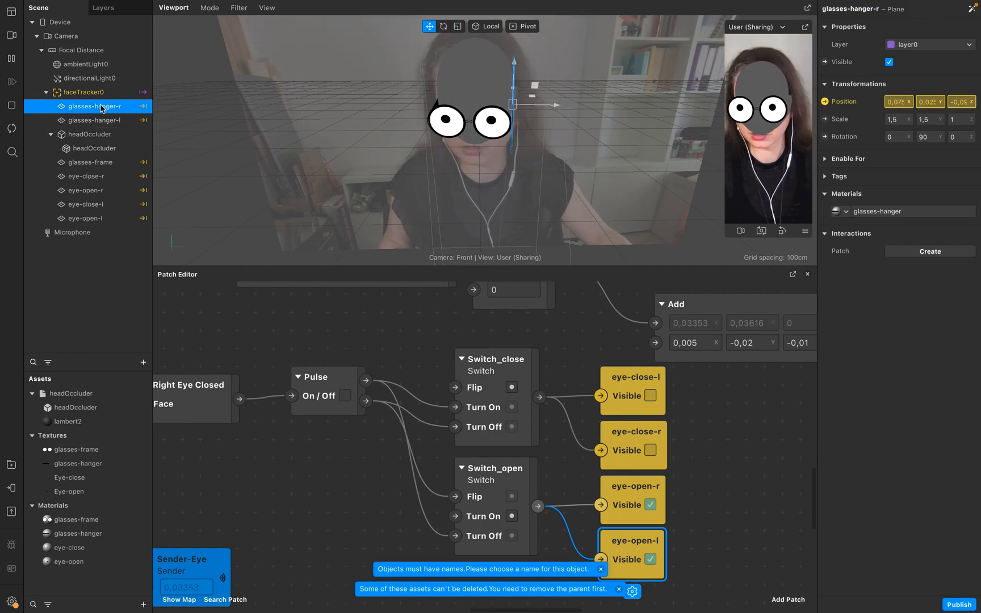
pyautogui.click(86, 267)
pyautogui.click(91, 119)
pyautogui.keyDown('shift'); pyautogui.click(88, 108); pyautogui.keyUp('shift')
pyautogui.moveTo(87, 108); pyautogui.dragTo(87, 156)
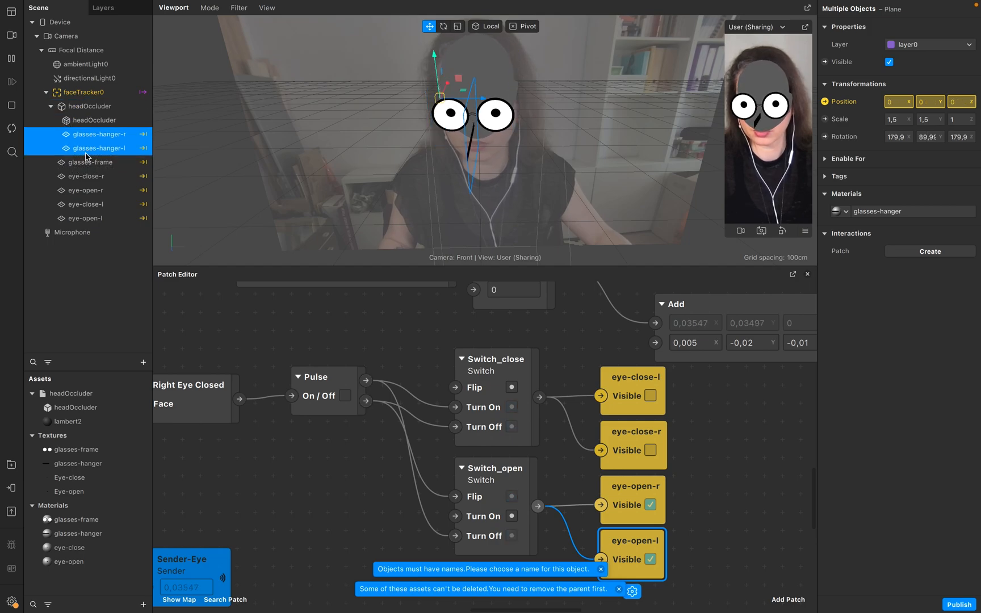
pyautogui.click(12, 131)
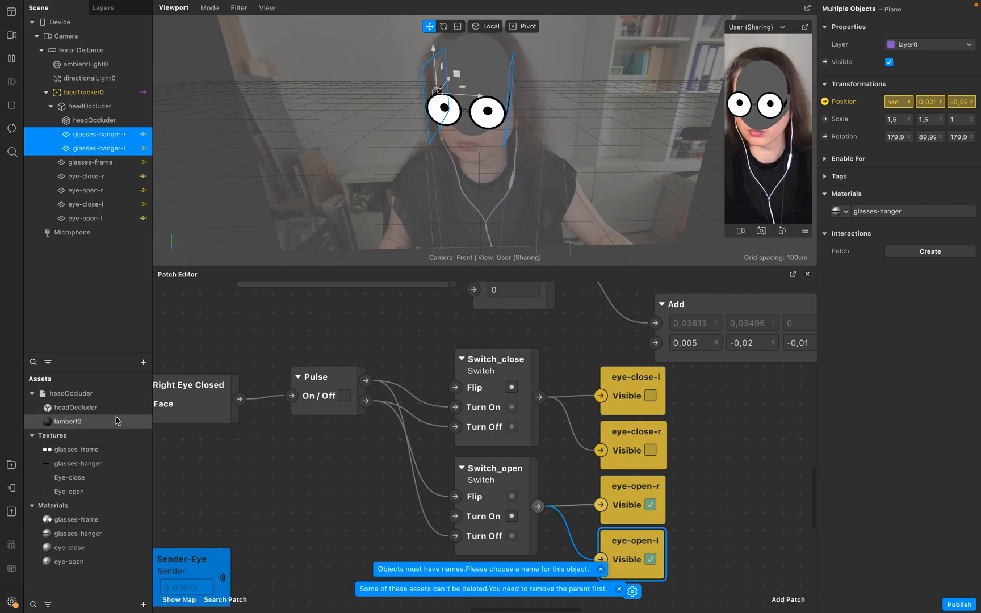
# Set the lambert2 material's blend mode to Add and its opacity to 0.
pyautogui.click(65, 425)
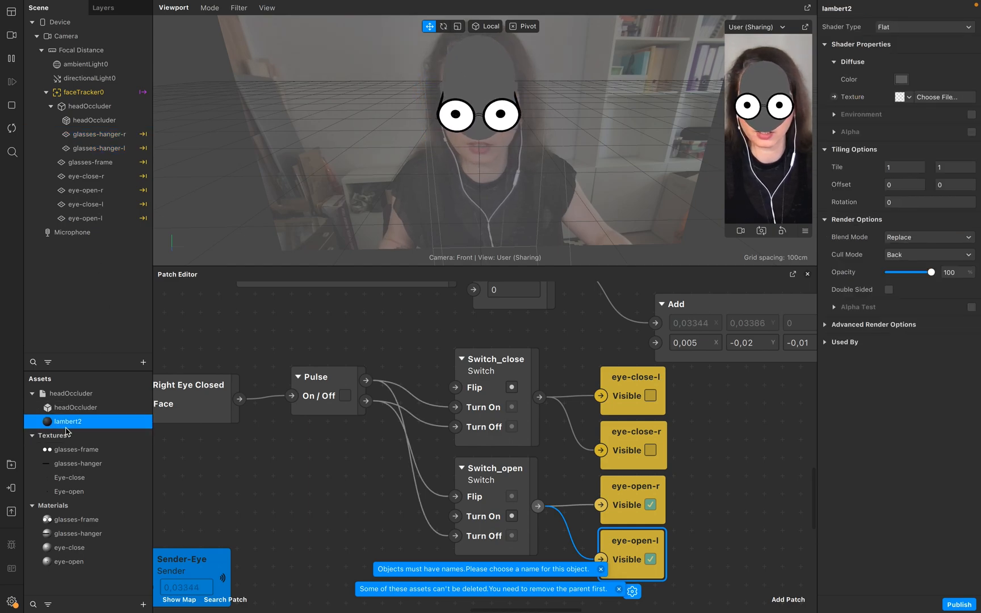
pyautogui.click(940, 238)
pyautogui.click(937, 241)
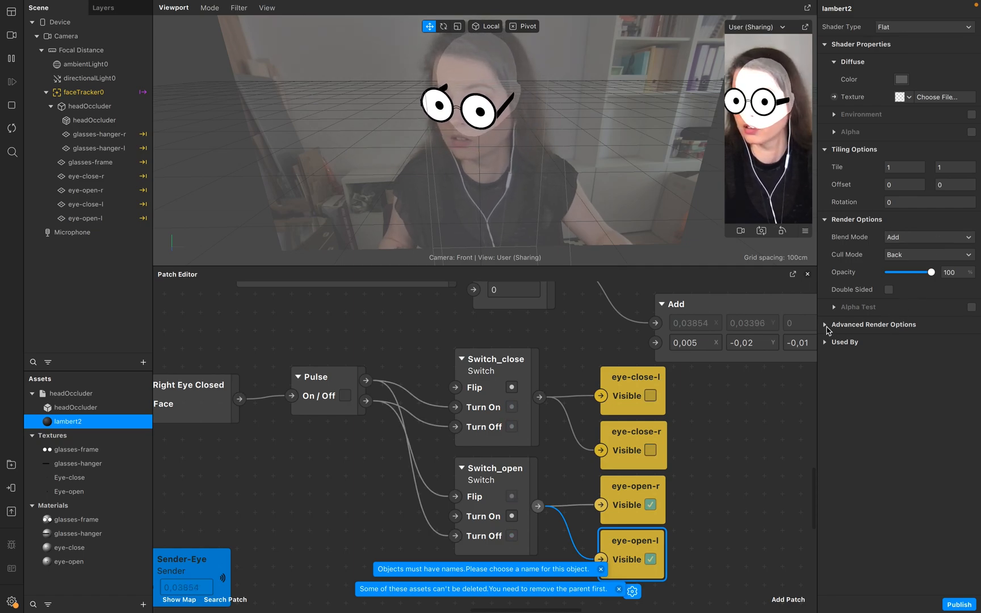
pyautogui.click(827, 326)
pyautogui.moveTo(931, 272); pyautogui.dragTo(847, 278)
# Enable Use Depth Test in the glasses-hanger material's advanced render options.
pyautogui.click(88, 532)
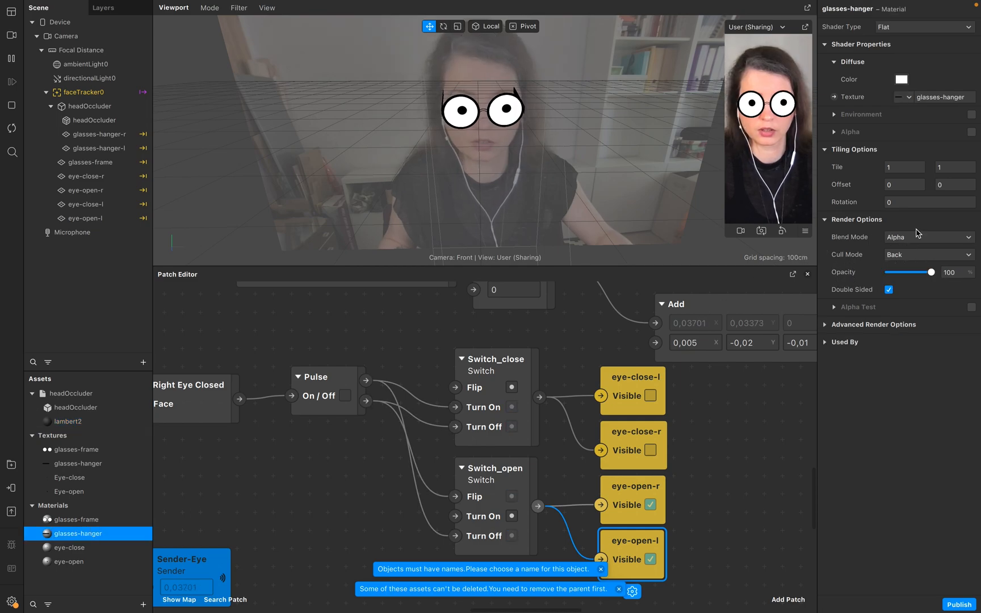
pyautogui.click(826, 325)
pyautogui.click(888, 360)
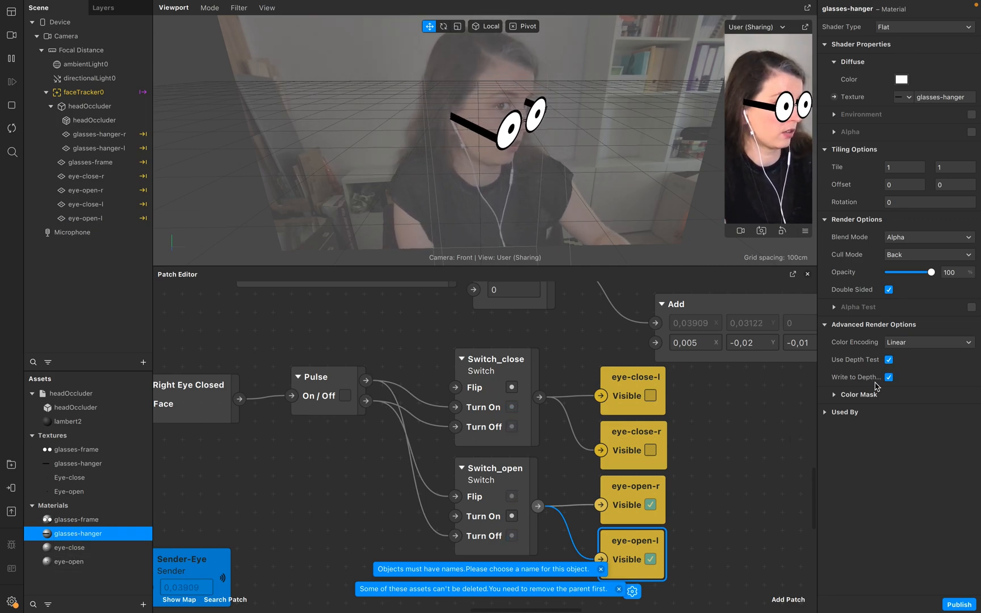
# Try the Replace blend mode on the headOccluder's lambert2 material.
pyautogui.click(88, 121)
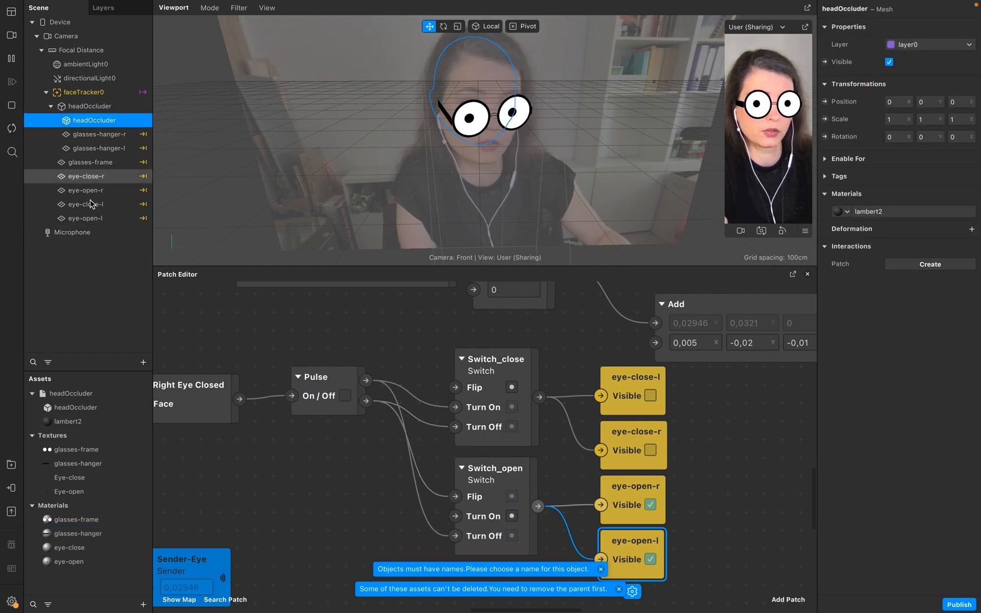
pyautogui.click(96, 422)
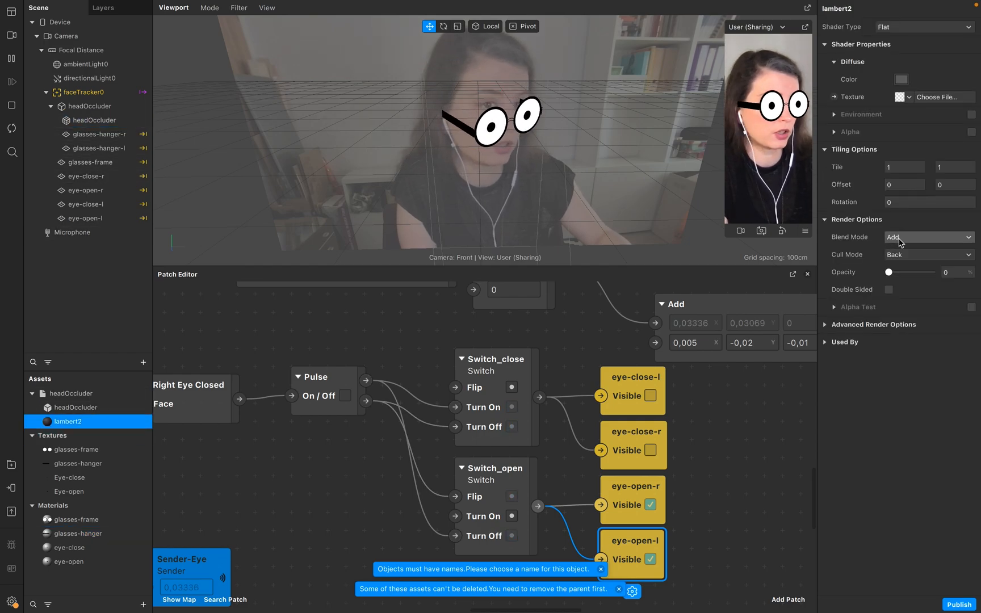
pyautogui.click(910, 239)
pyautogui.click(914, 299)
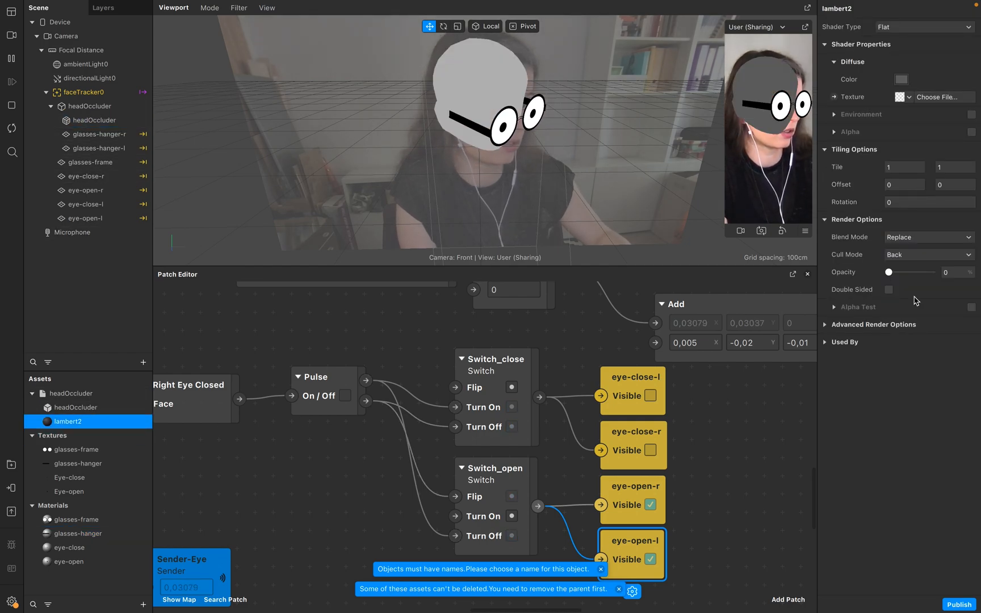
# Set lambert2's blend mode back to Add and expand its advanced render options.
pyautogui.click(928, 236)
pyautogui.click(921, 242)
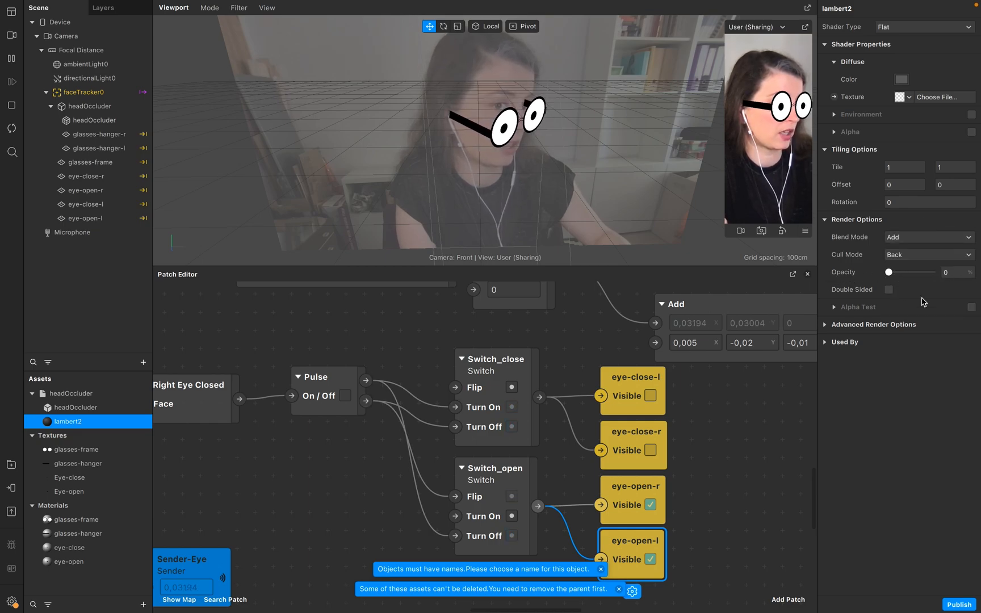
pyautogui.click(825, 326)
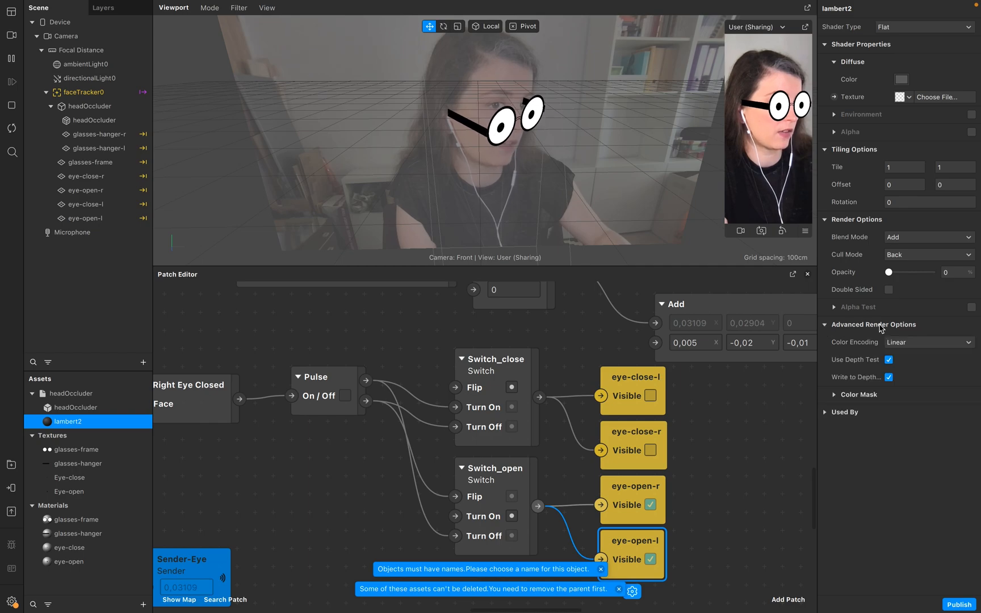
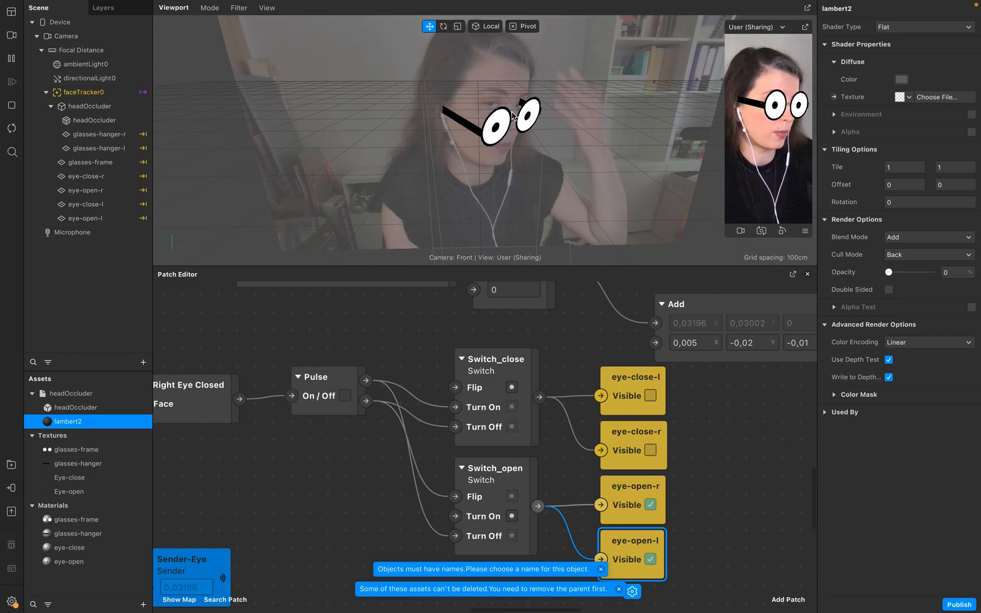
pyautogui.click(96, 120)
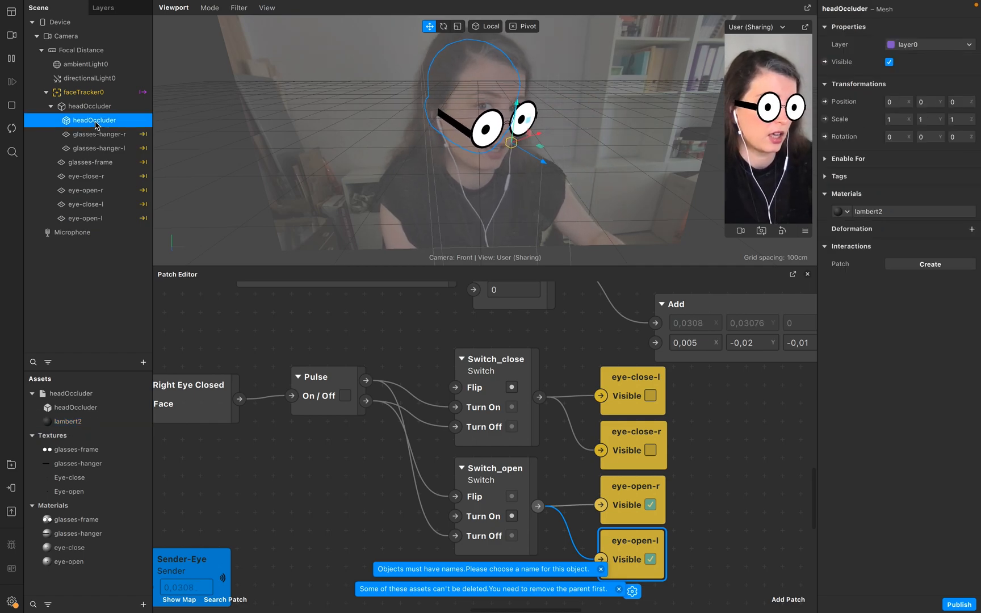
pyautogui.moveTo(549, 168); pyautogui.dragTo(550, 167)
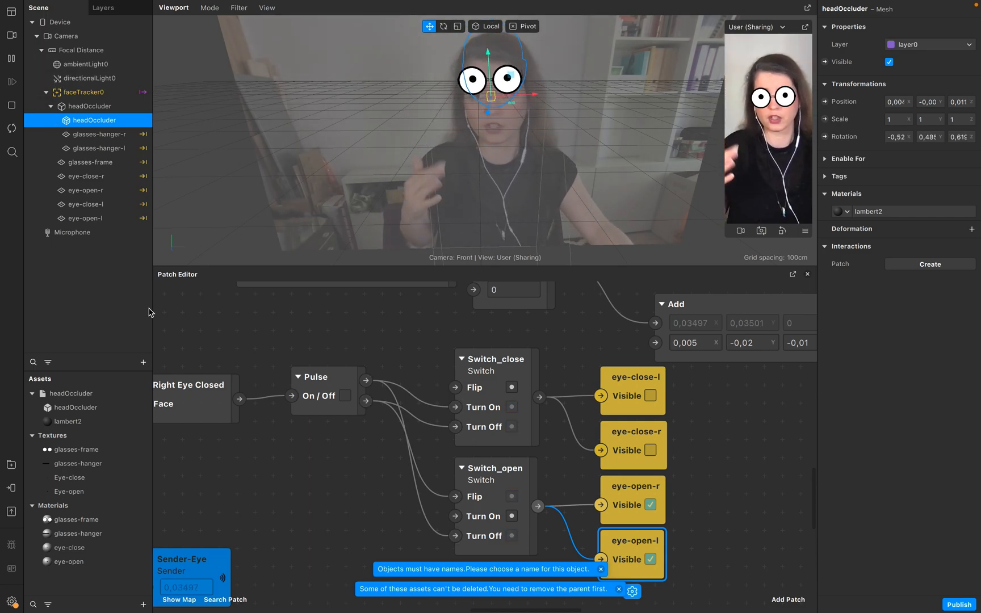
pyautogui.click(88, 314)
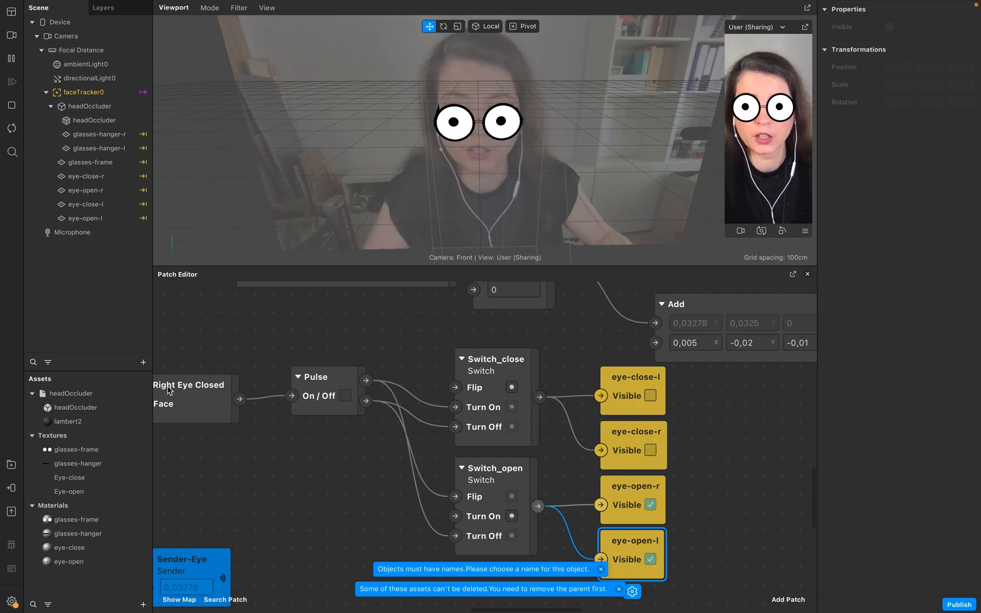
# Insert a Face Mesh object under the face tracker and collapse the headOccluder group.
pyautogui.click(143, 362)
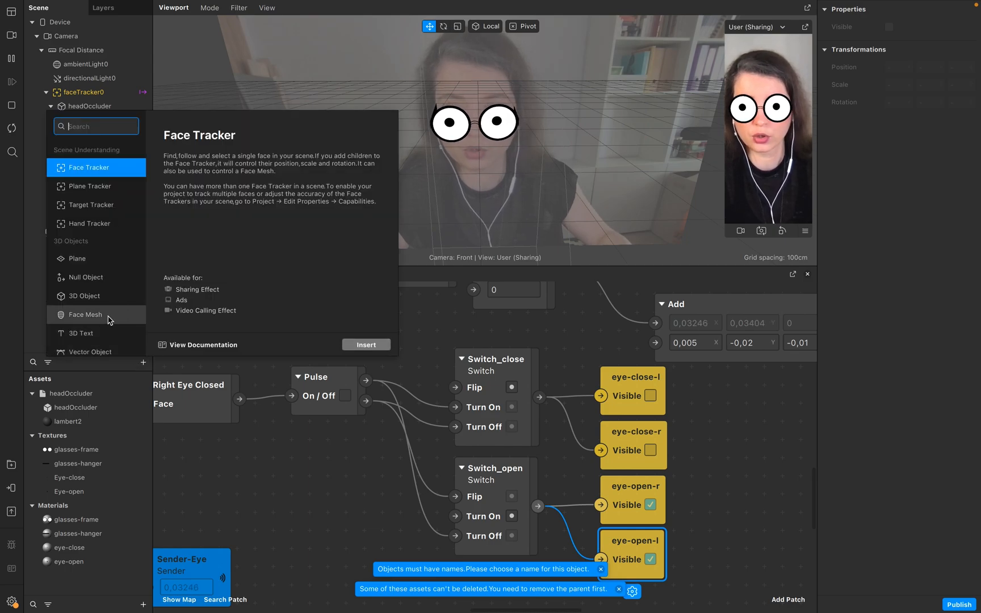
pyautogui.click(109, 315)
pyautogui.click(366, 345)
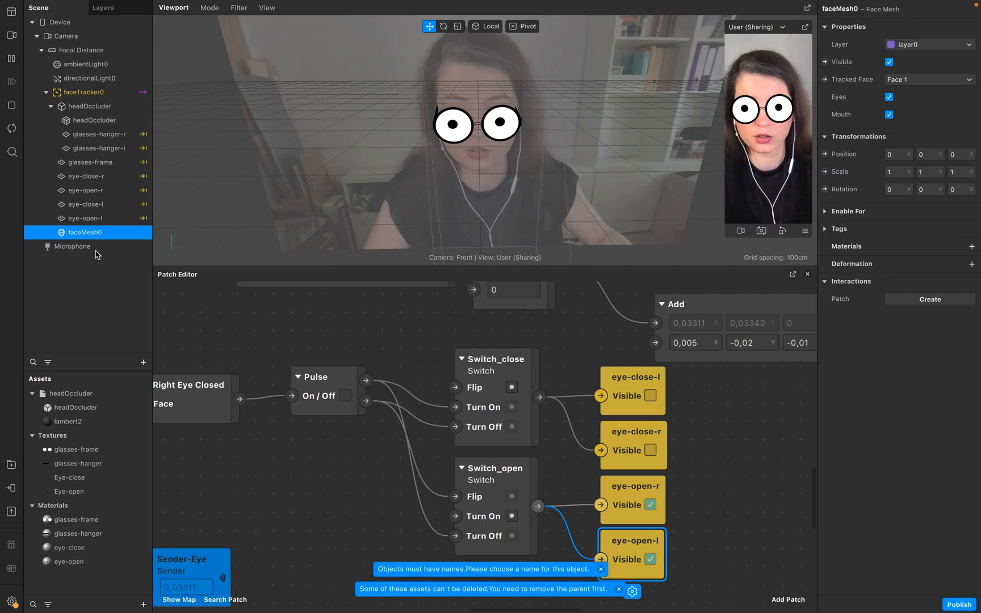
pyautogui.click(106, 299)
pyautogui.click(51, 106)
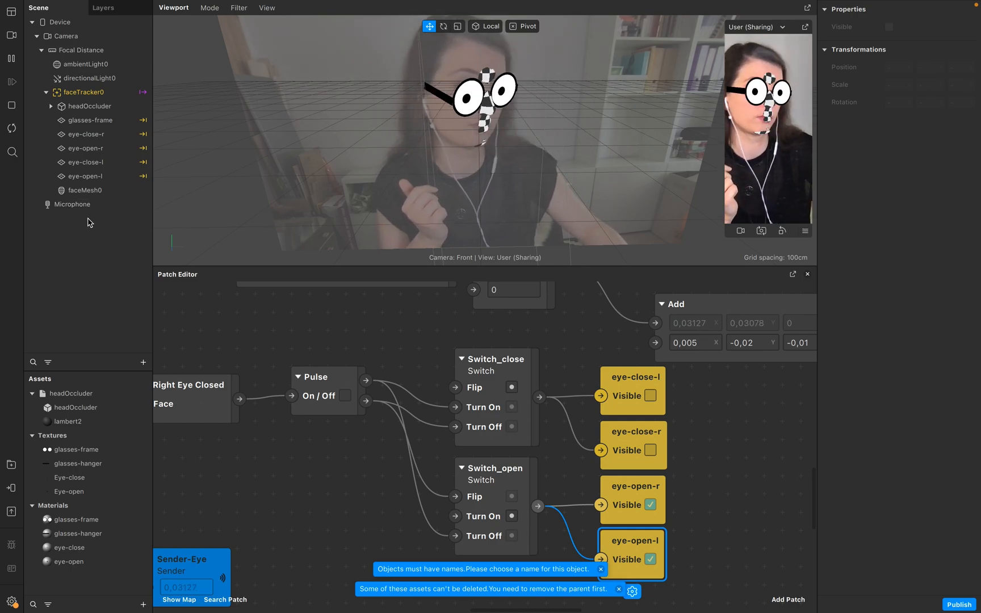
# Add a texture extraction to the faceTracker0 object.
pyautogui.click(95, 191)
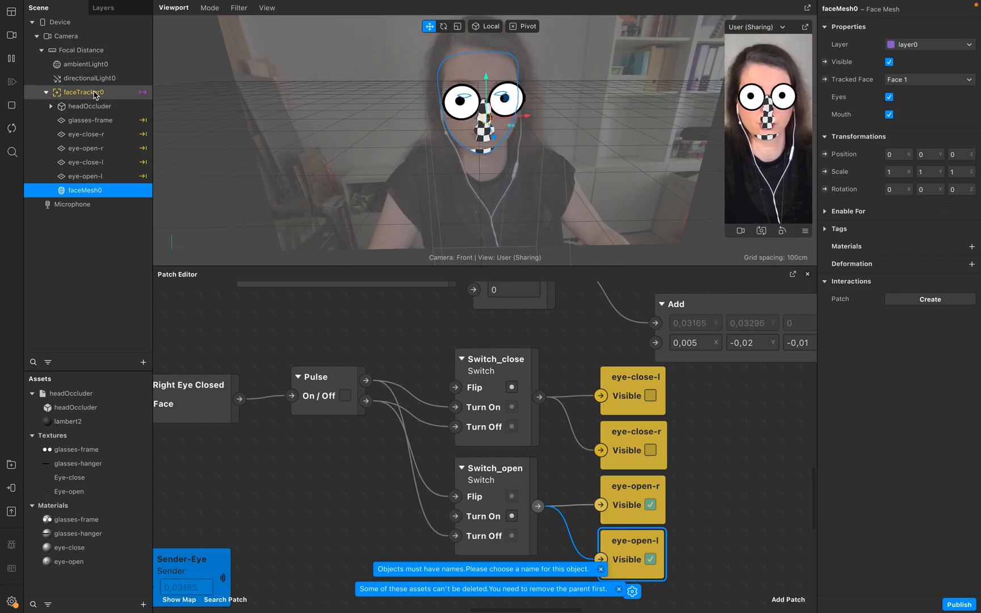
pyautogui.click(44, 96)
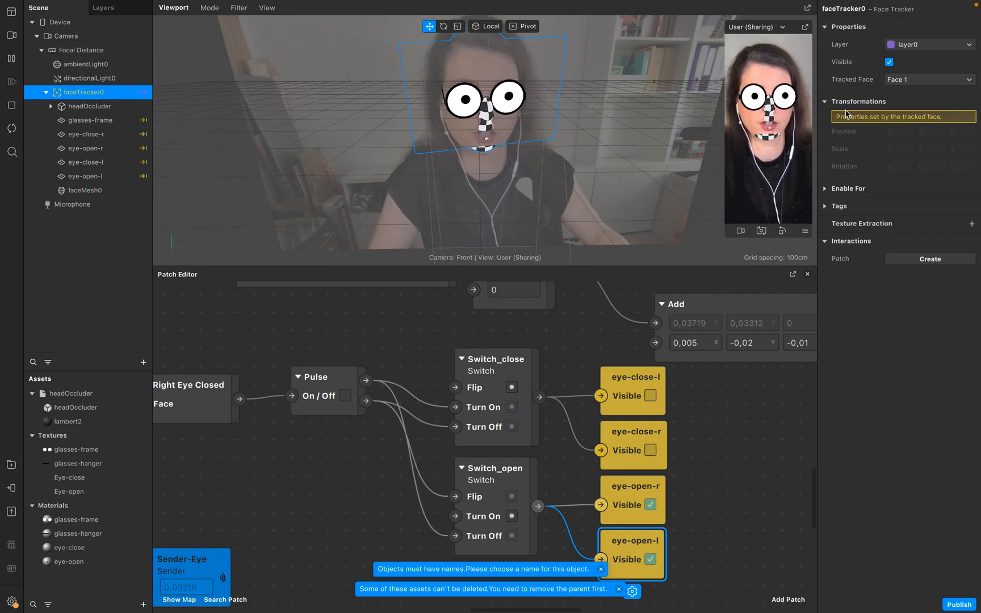
pyautogui.click(971, 225)
# Rename the new face mesh to nose_mask.
pyautogui.click(94, 192)
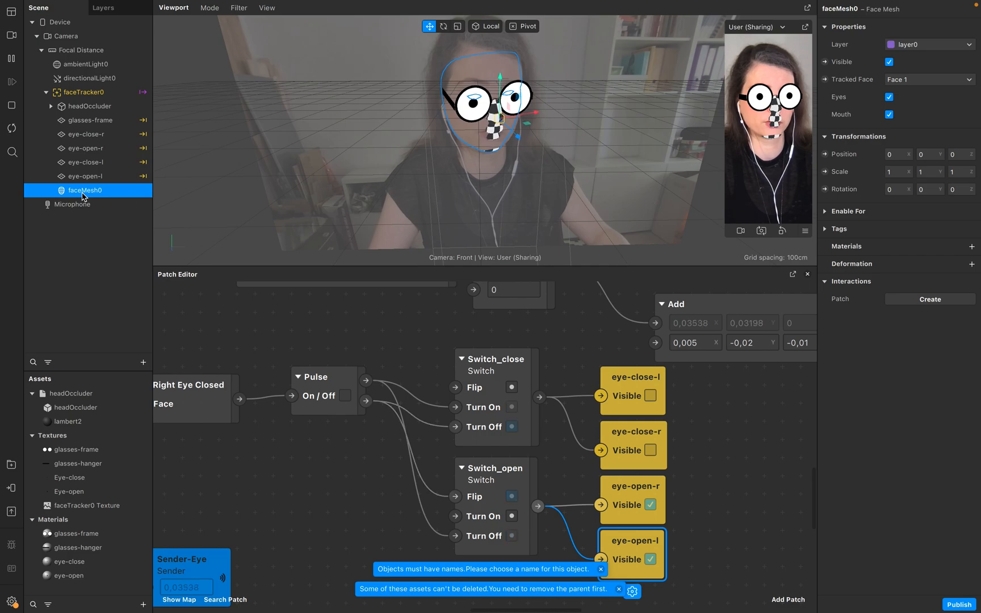
pyautogui.doubleClick(112, 192)
pyautogui.write('No')
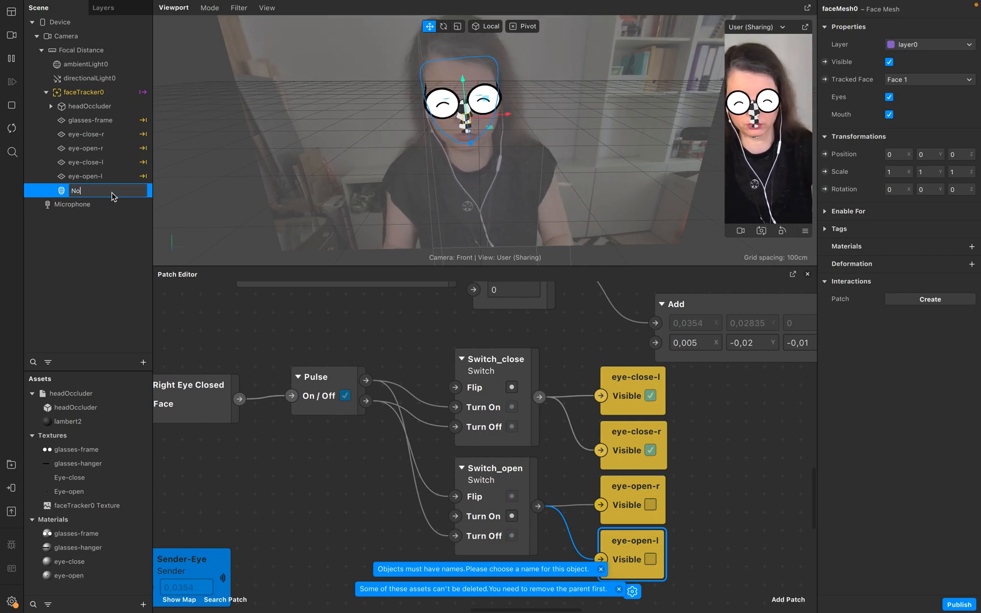
pyautogui.write('se')
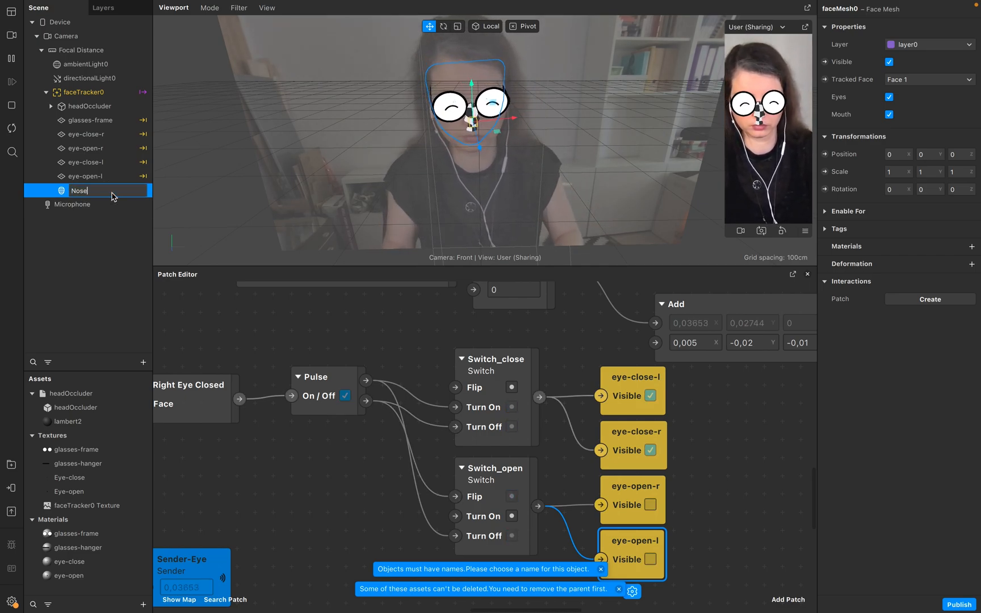
pyautogui.write('_mask')
pyautogui.press('Return')
# Create a new material for the nose_mask face mesh.
pyautogui.click(109, 263)
pyautogui.click(116, 192)
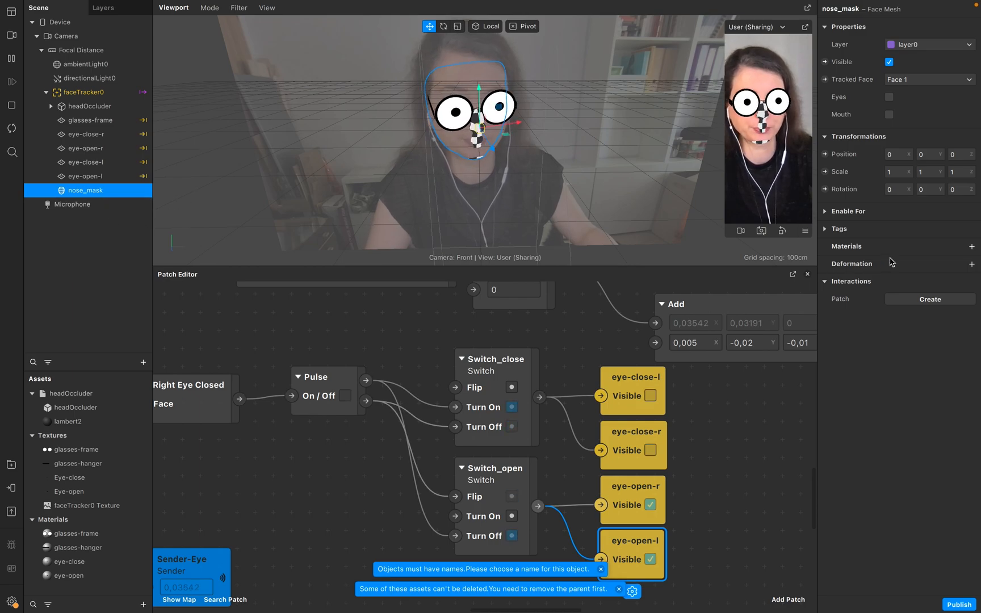
pyautogui.click(970, 247)
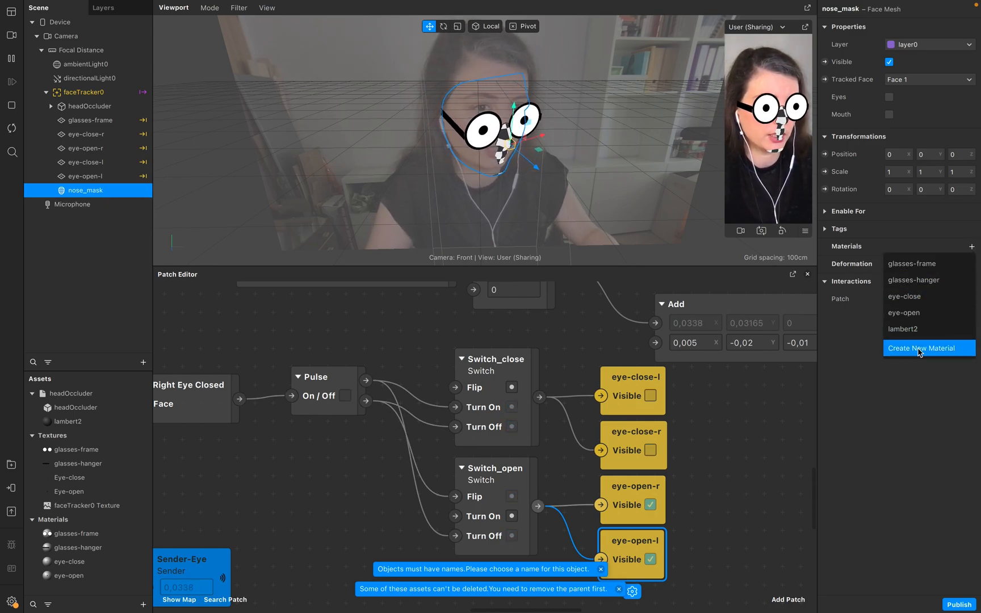
pyautogui.click(894, 348)
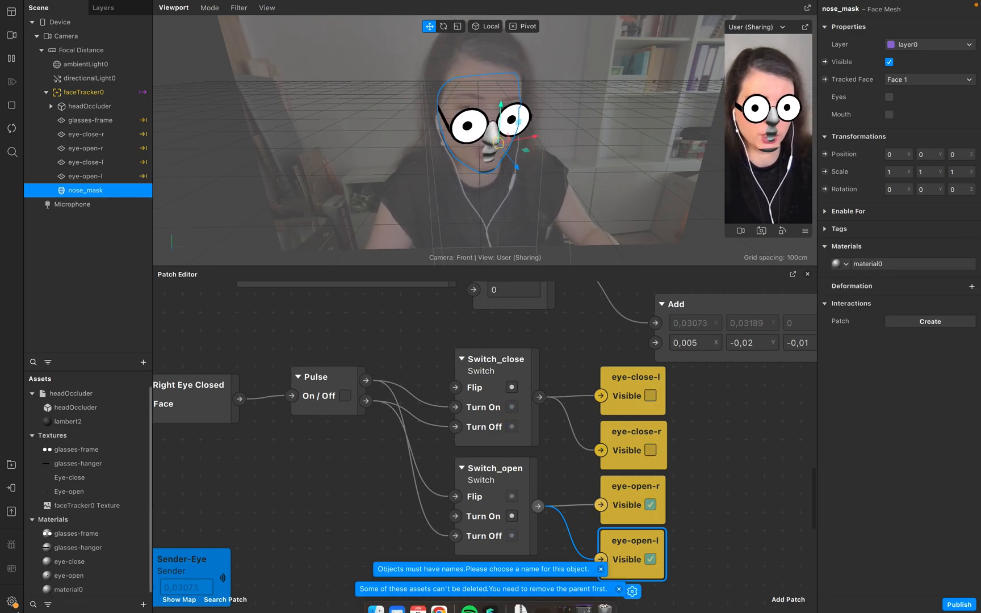
# Rename the new material to nose-mask.
pyautogui.doubleClick(71, 589)
pyautogui.write('nose-mask')
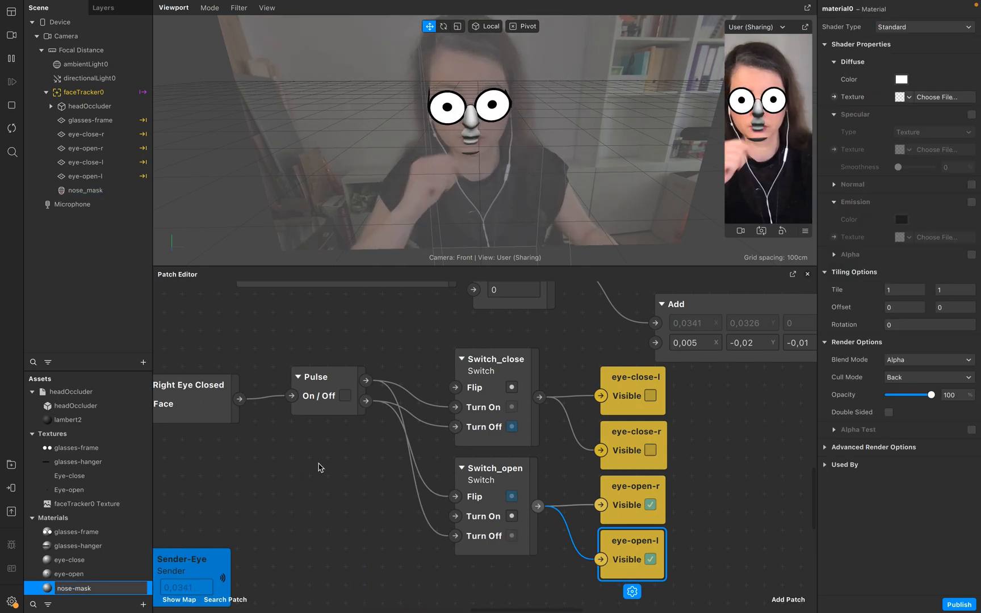
pyautogui.press('Return')
# Set the nose-mask material's shader type to Flat and its texture to faceTracker0 Texture.
pyautogui.click(914, 29)
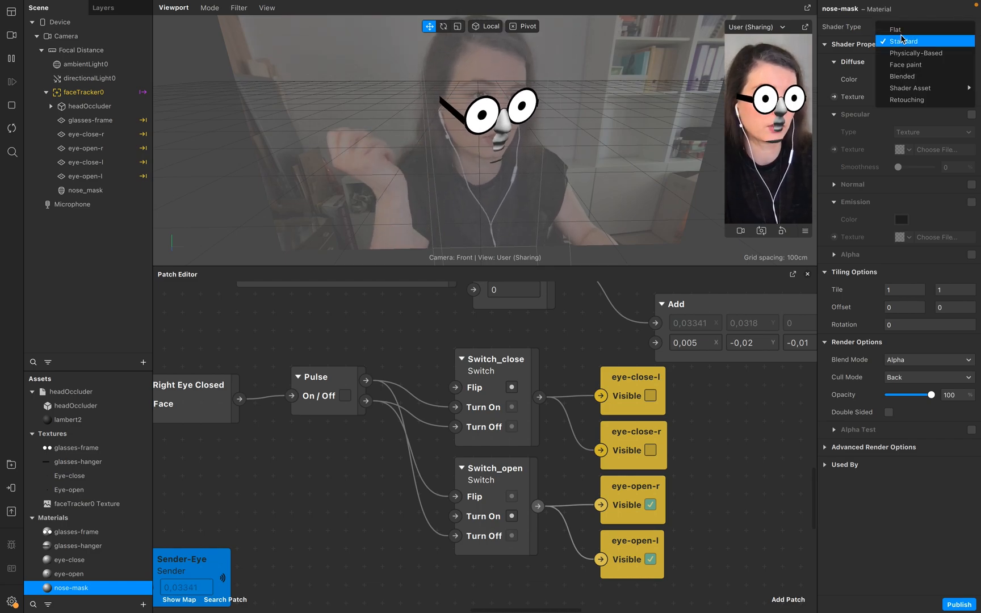
pyautogui.click(900, 18)
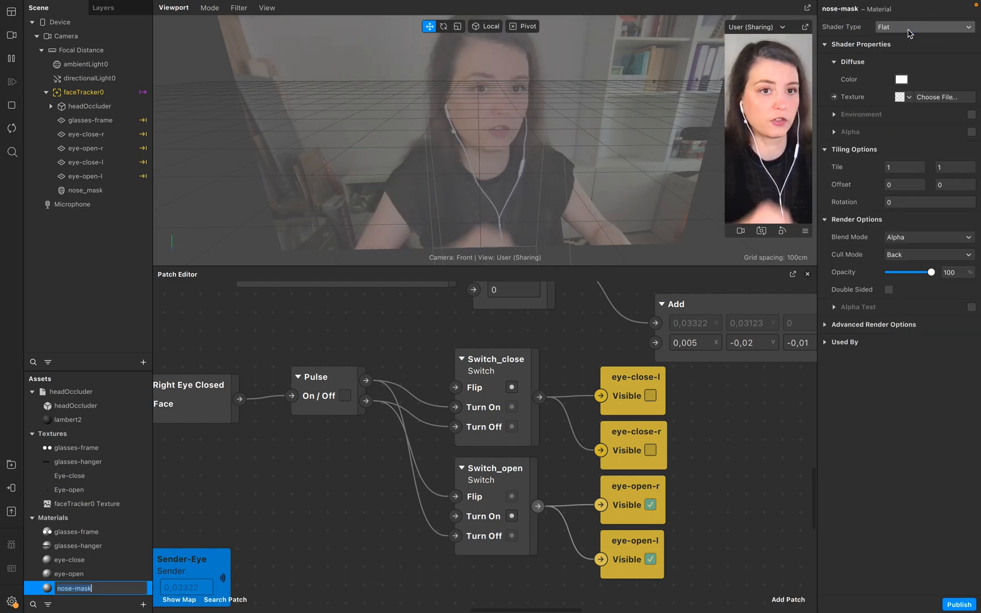
pyautogui.click(907, 100)
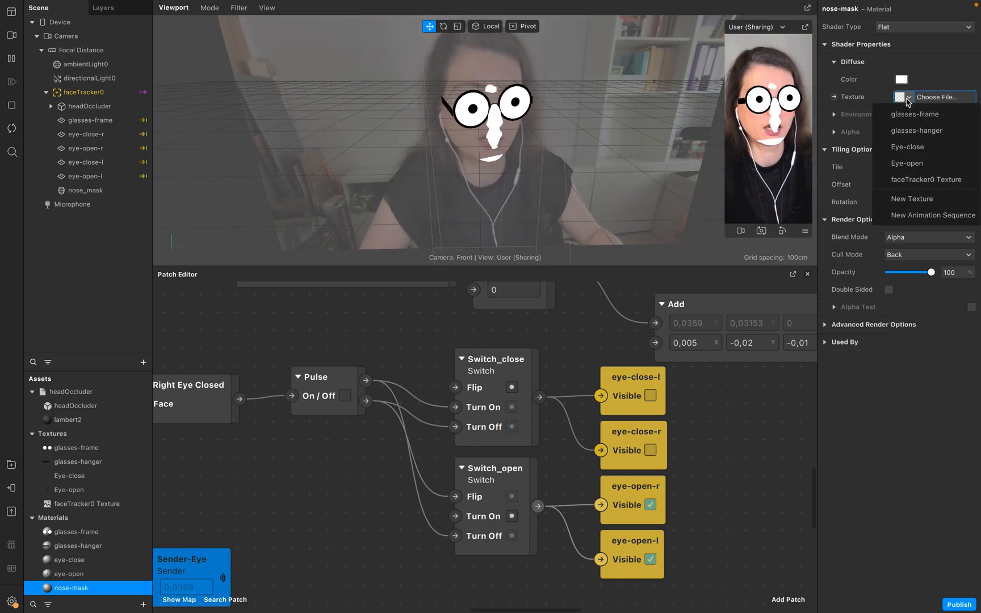
pyautogui.click(926, 180)
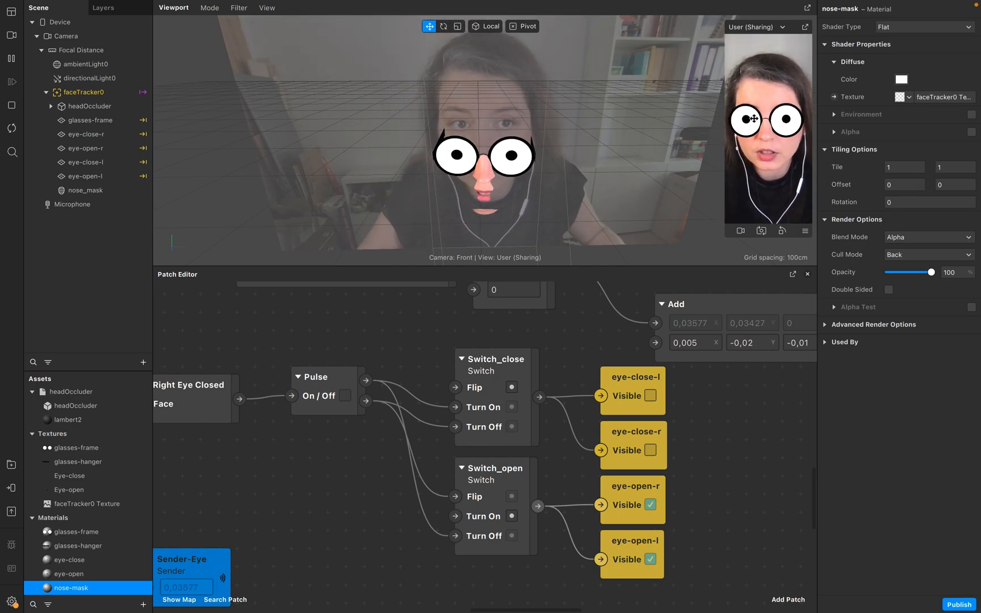
# Bring the faceTracker0 Texture asset into the Patch Editor as a patch.
pyautogui.hscroll(6, 329, 469)
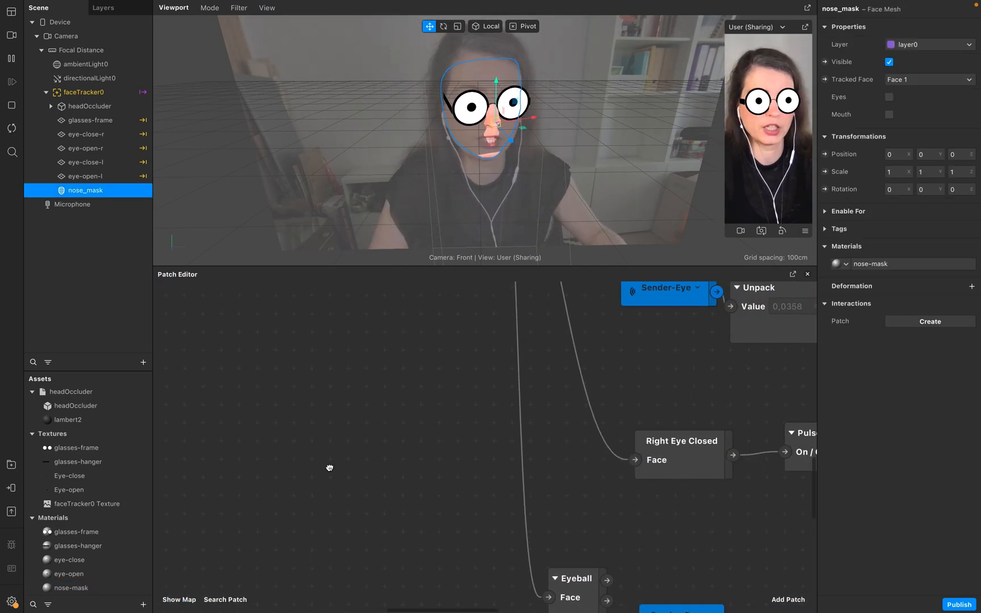
pyautogui.scroll(9, 329, 469)
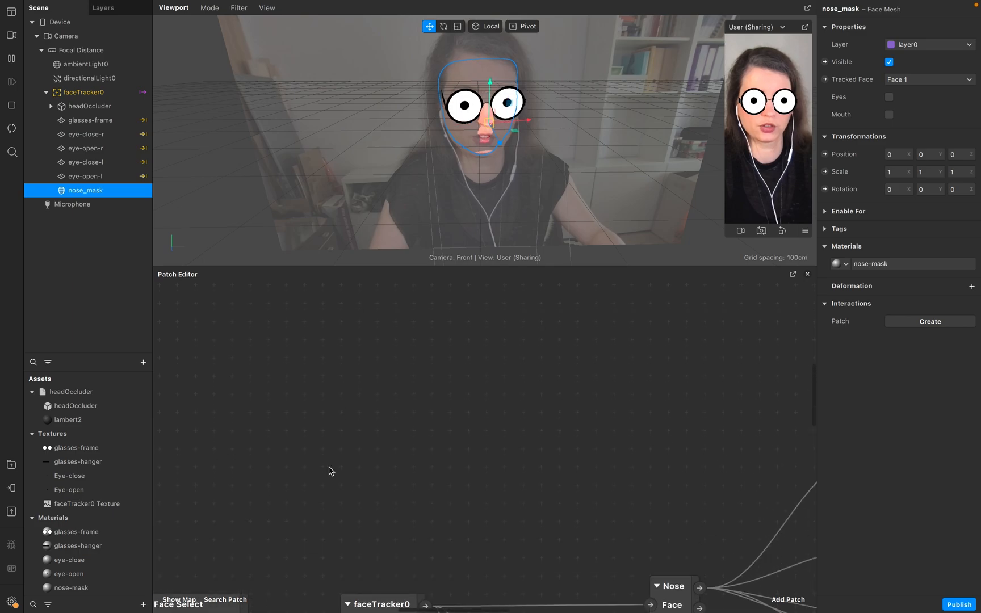
pyautogui.scroll(2, 328, 454)
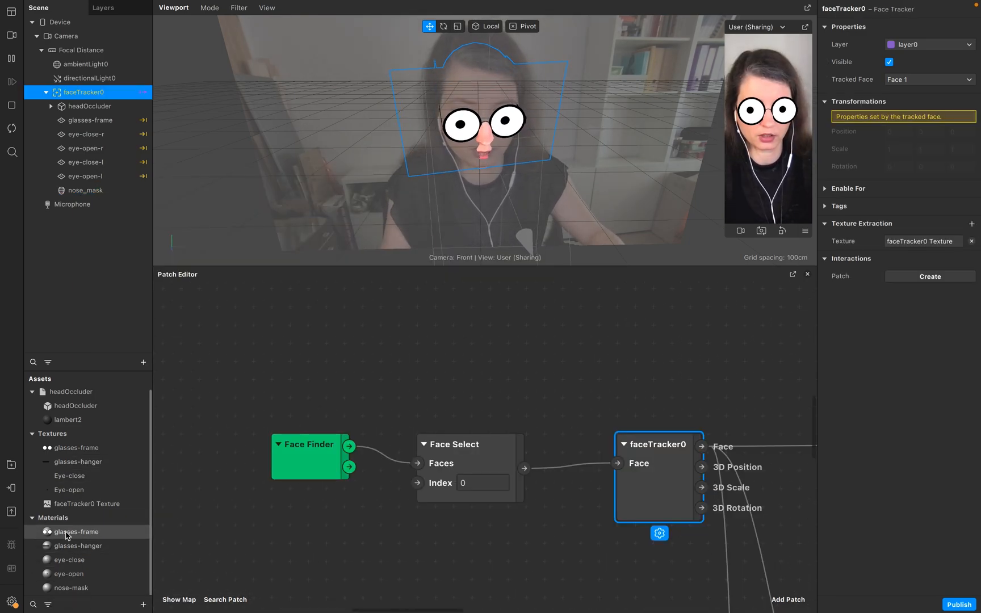
pyautogui.moveTo(68, 504); pyautogui.dragTo(311, 363)
pyautogui.scroll(5, 412, 465)
pyautogui.moveTo(407, 564); pyautogui.dragTo(292, 334)
# Add an SDF Circle patch to the Patch Editor.
pyautogui.rightClick(352, 487)
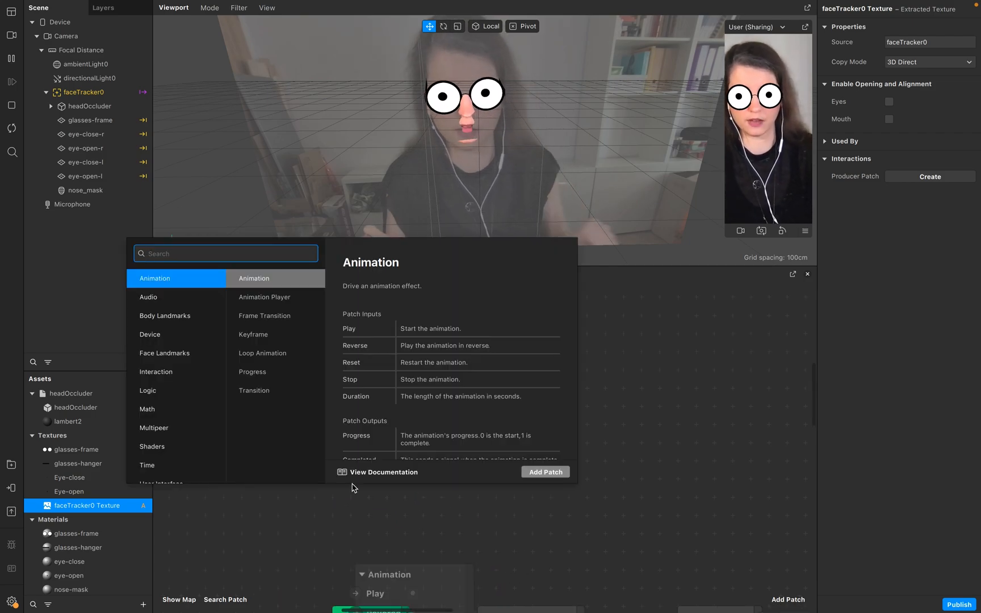
pyautogui.write('sdf')
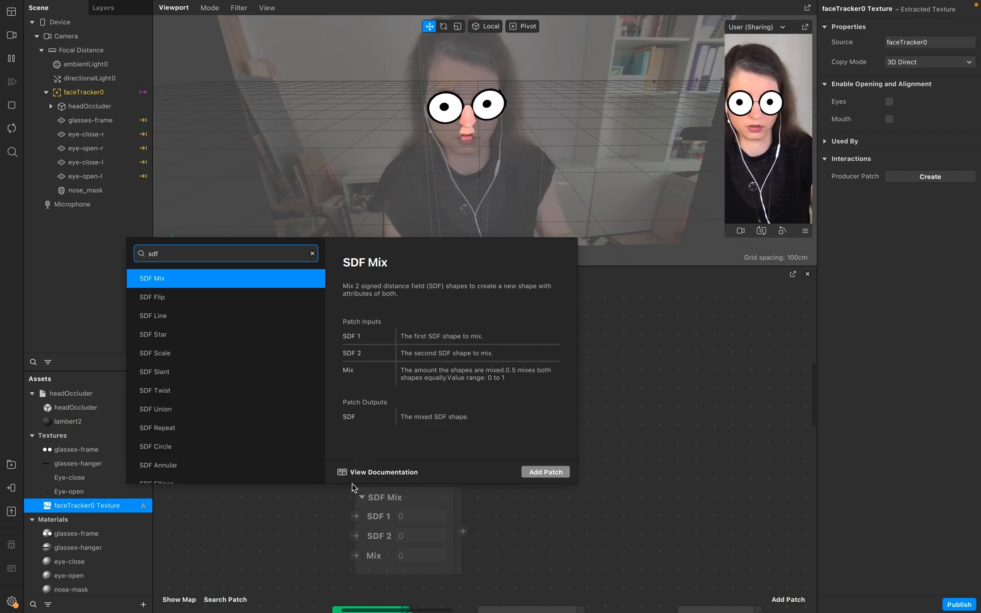
pyautogui.click(207, 446)
pyautogui.click(545, 472)
pyautogui.moveTo(466, 500); pyautogui.dragTo(405, 455)
# Add a Step patch and connect the SDF Circle output to its first input.
pyautogui.doubleClick(588, 391)
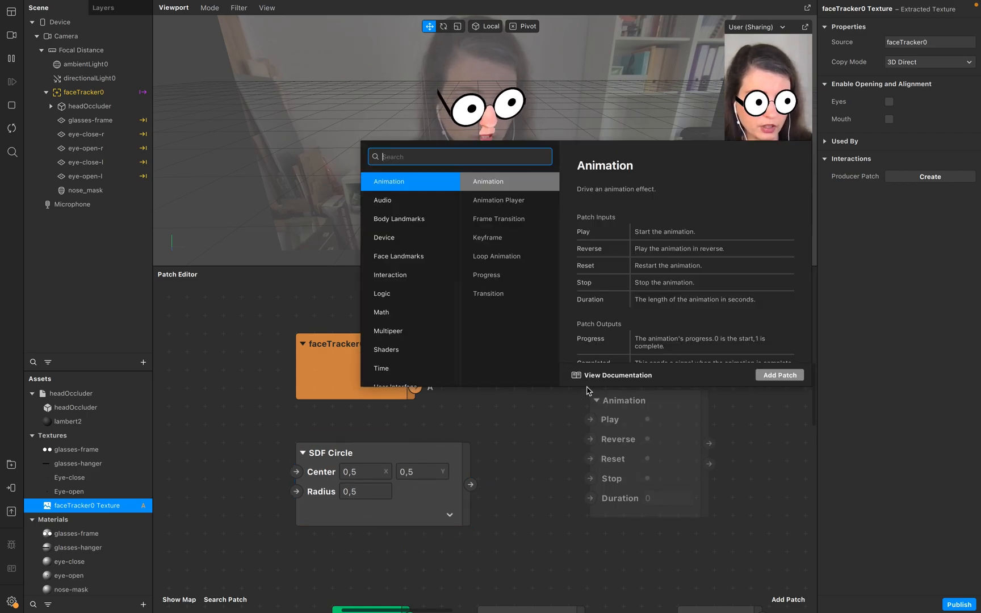
pyautogui.write('ste')
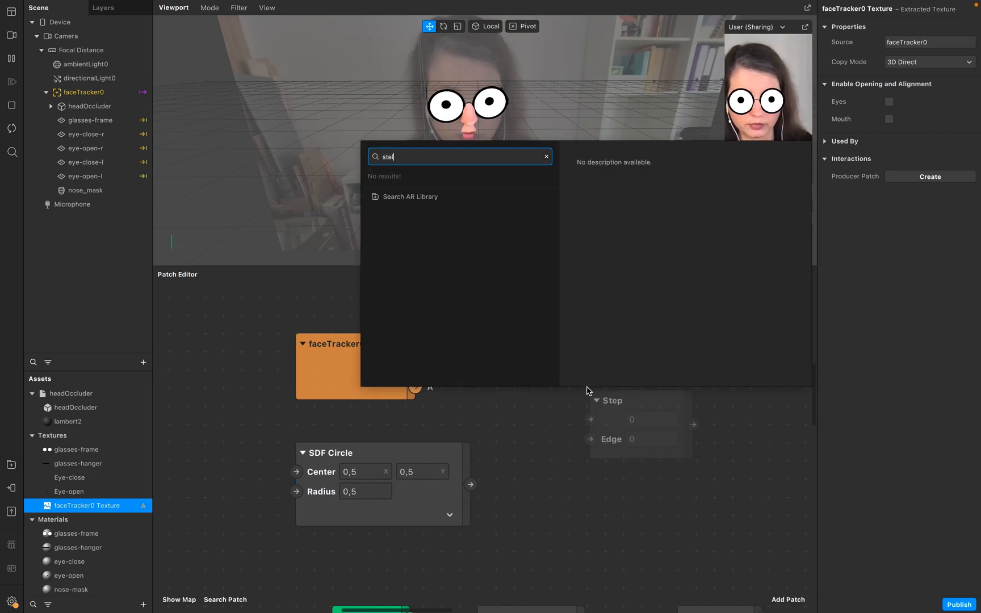
pyautogui.press('Return')
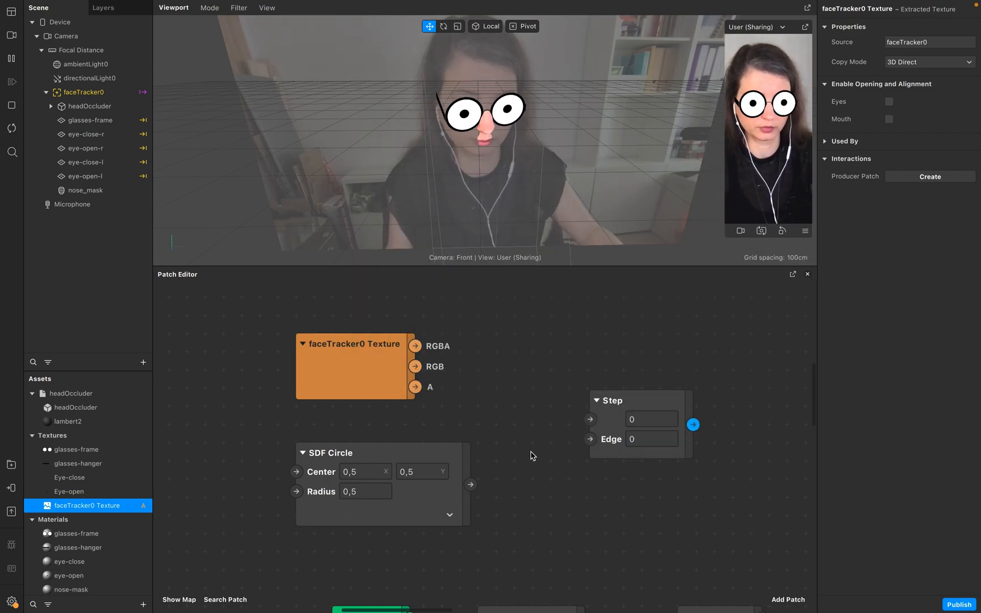
pyautogui.moveTo(470, 485); pyautogui.dragTo(587, 465)
pyautogui.click(623, 429)
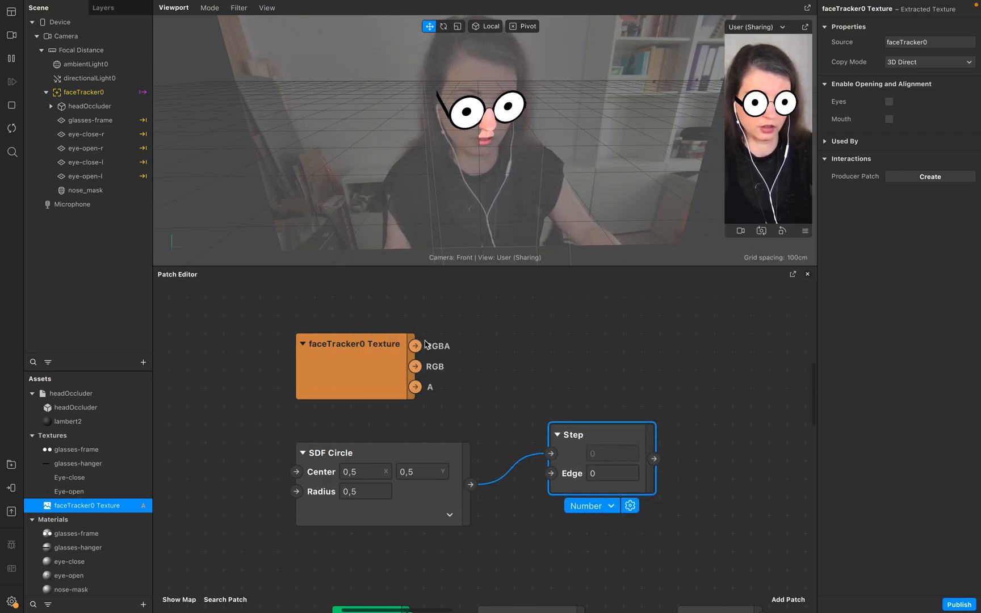
# Add a Mix patch fed by the texture's RGBA output and the Step output as Alpha.
pyautogui.doubleClick(584, 354)
pyautogui.write('mi')
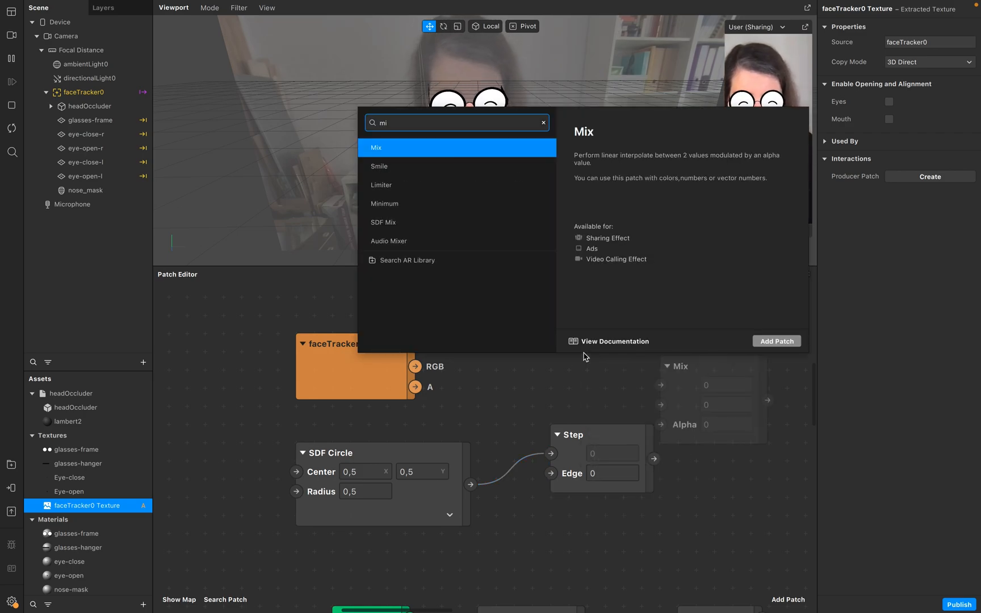
pyautogui.write('x')
pyautogui.press('Return')
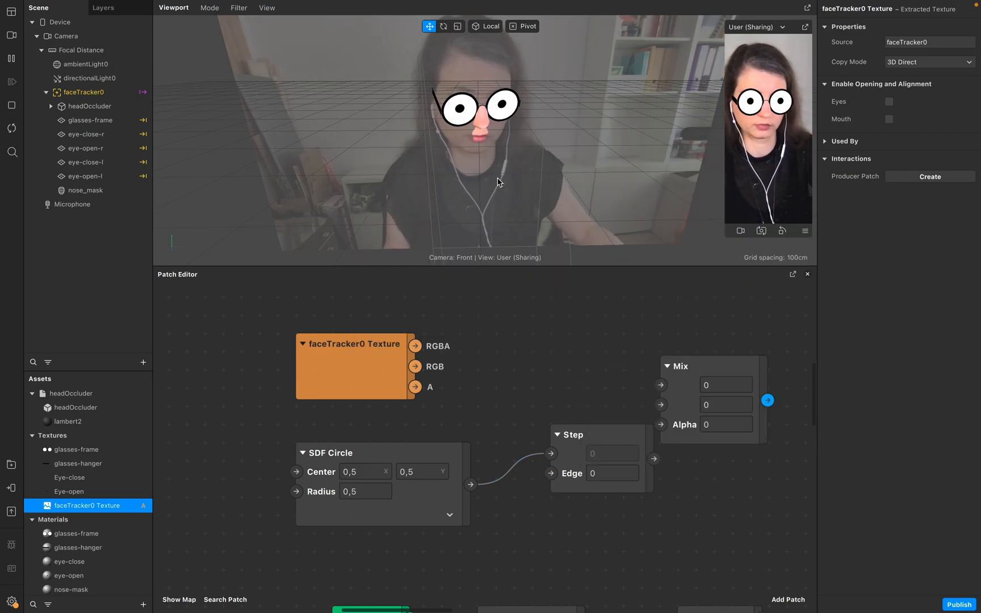
pyautogui.moveTo(420, 346); pyautogui.dragTo(748, 370)
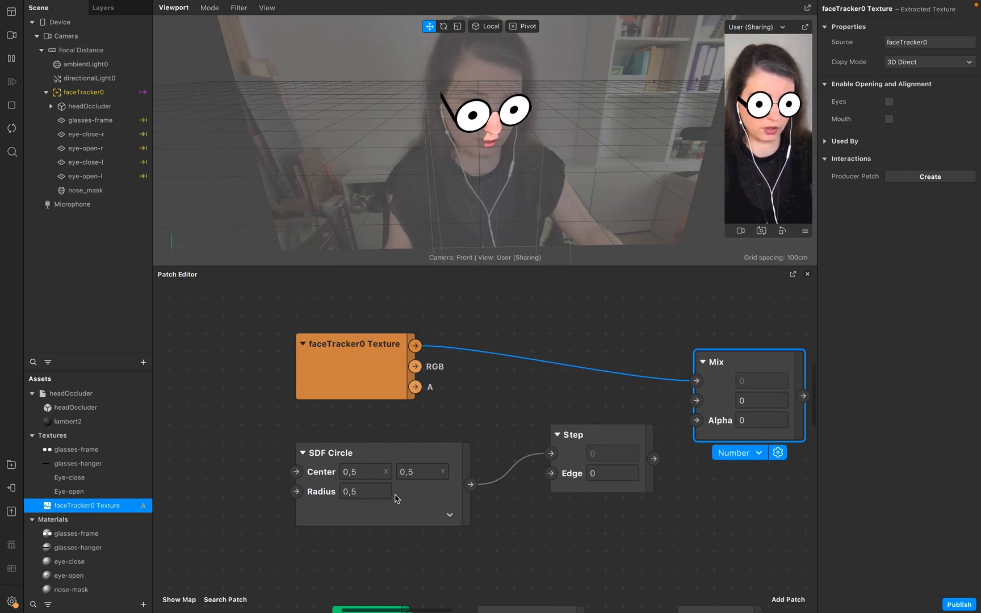
pyautogui.hscroll(5, 596, 465)
pyautogui.moveTo(591, 483); pyautogui.dragTo(634, 445)
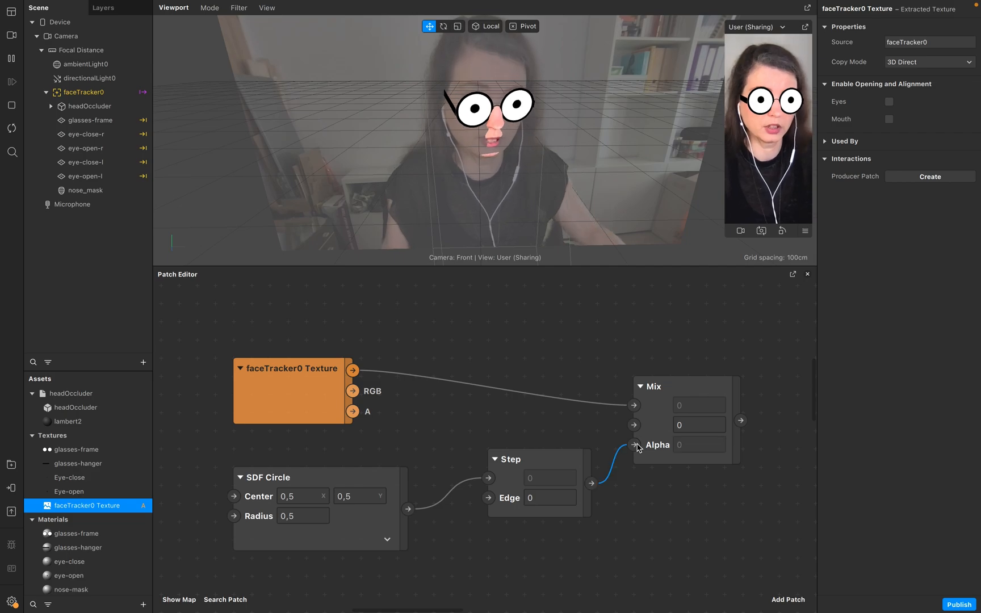
# Create a patch for the nose-mask material's diffuse texture and connect the Mix output to it.
pyautogui.hscroll(5, 713, 470)
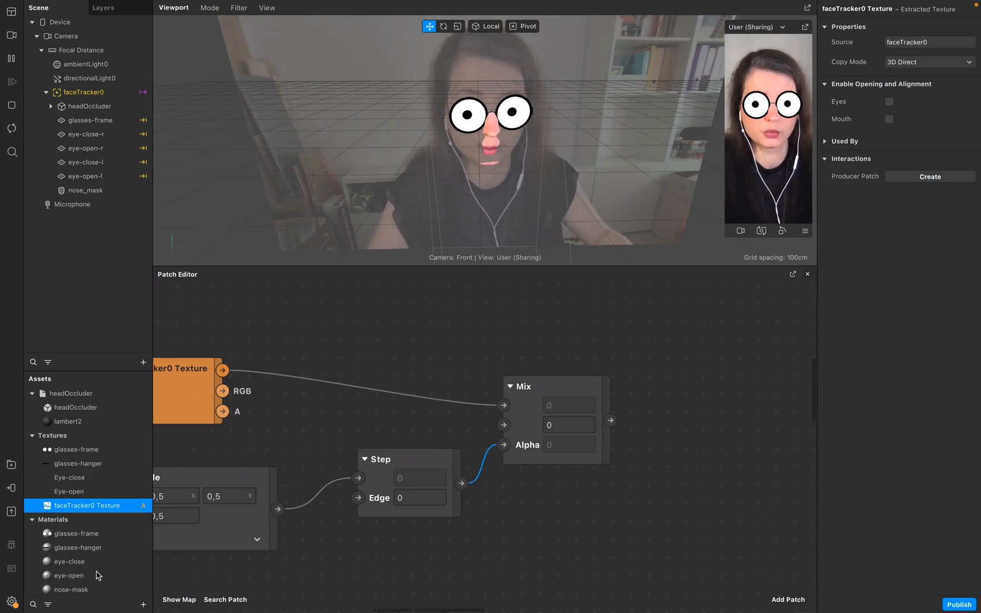
pyautogui.scroll(-1, 119, 541)
pyautogui.doubleClick(103, 591)
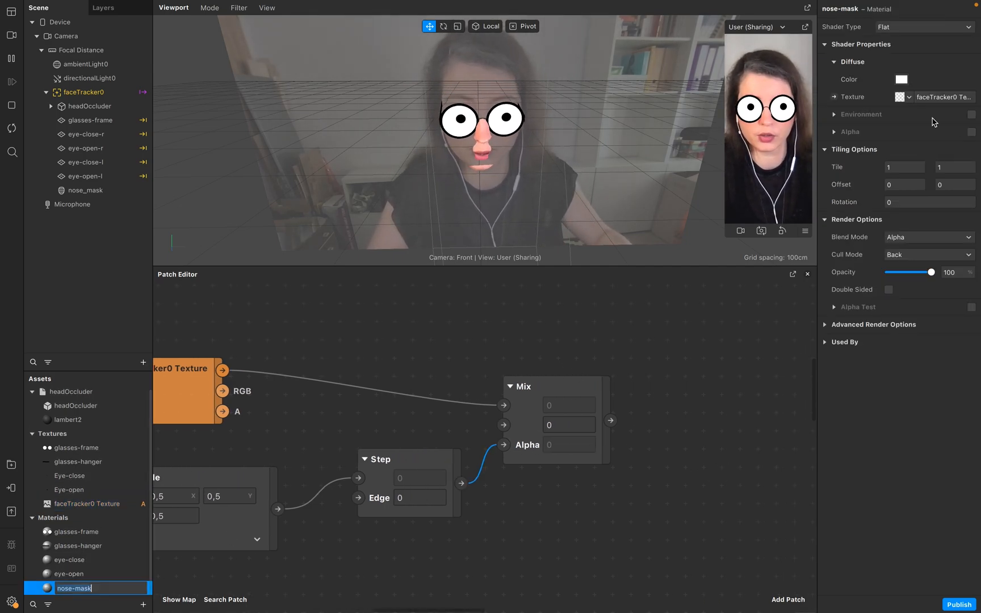
pyautogui.click(834, 96)
pyautogui.moveTo(526, 467); pyautogui.dragTo(725, 375)
pyautogui.moveTo(610, 420); pyautogui.dragTo(684, 390)
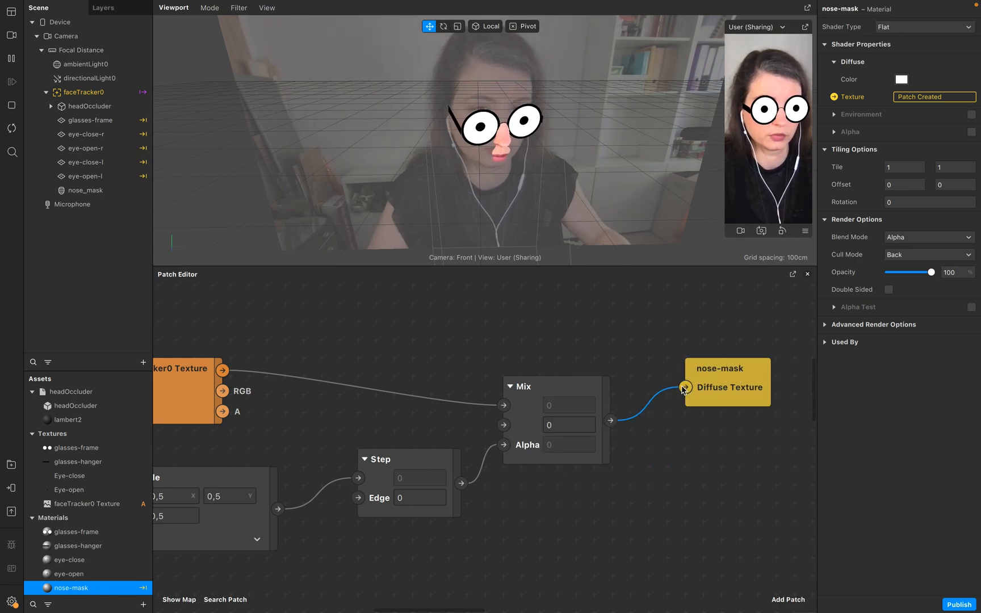
pyautogui.hscroll(-3, 568, 449)
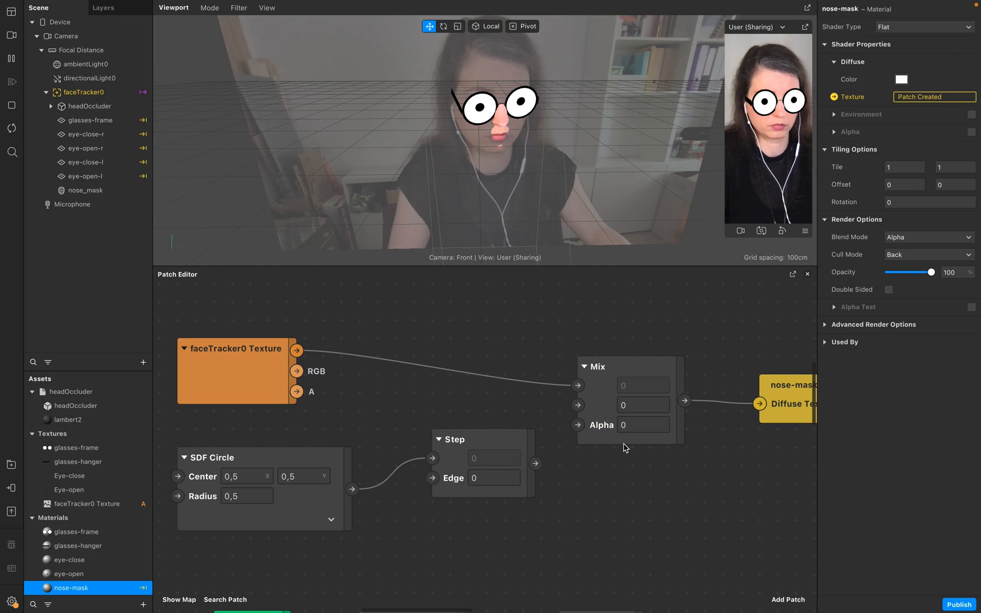
# Set the Mix patch's Alpha to 1 and connect the Step output to the Mix Alpha input.
pyautogui.click(624, 423)
pyautogui.write('1')
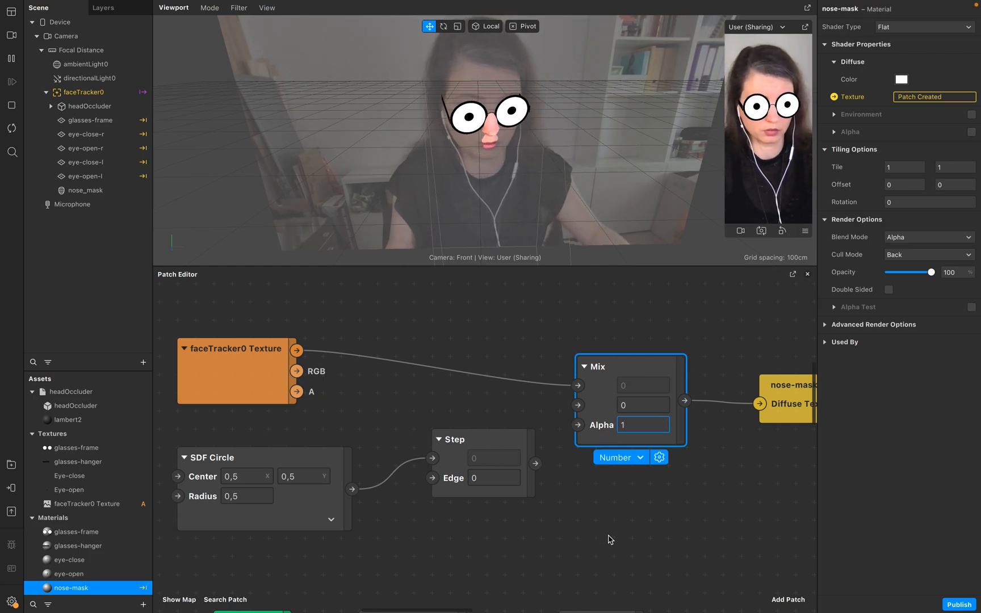
pyautogui.moveTo(535, 463); pyautogui.dragTo(579, 425)
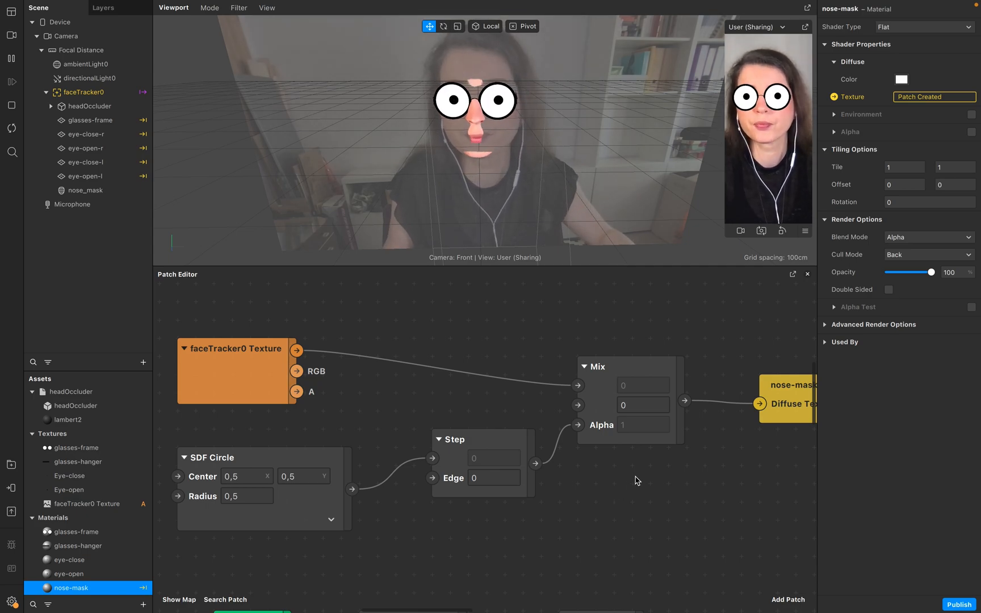
# Set the SDF Circle radius to 0,25.
pyautogui.scroll(-3, 702, 470)
pyautogui.click(278, 450)
pyautogui.write('0,25')
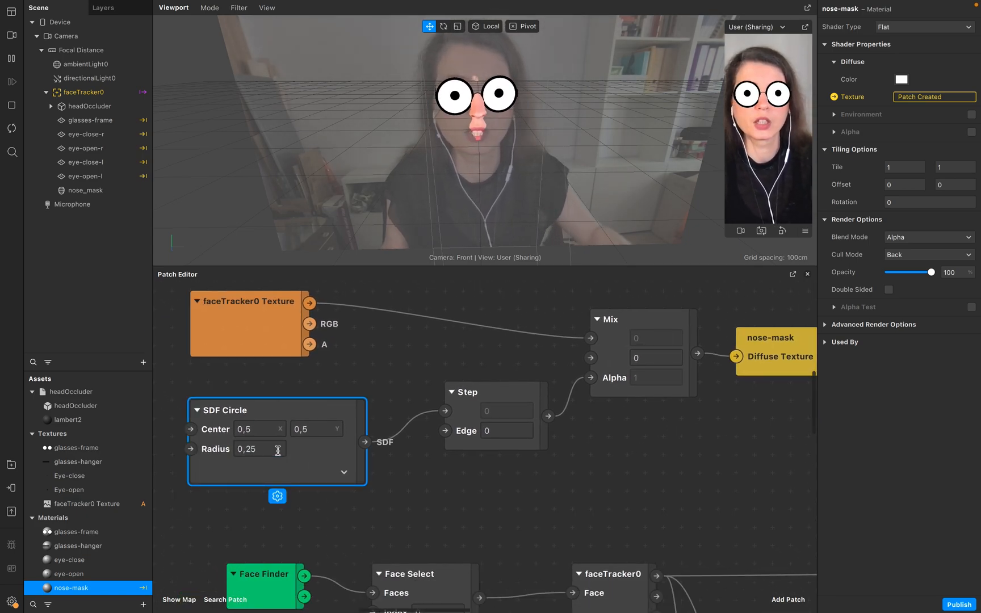
# Select the nose_mask face mesh in the scene and inspect the SDF Circle radius value.
pyautogui.click(119, 191)
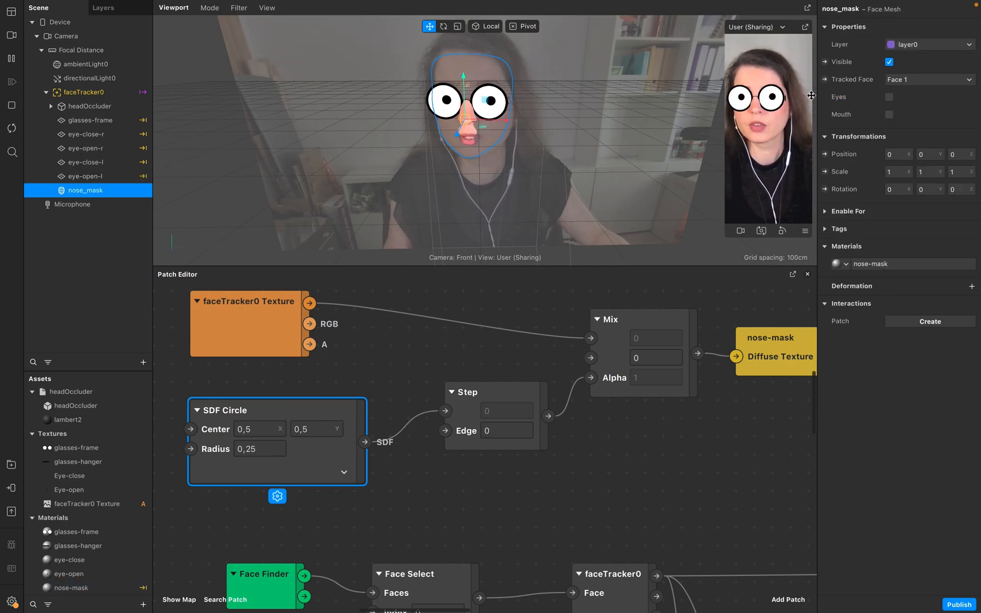
pyautogui.click(256, 449)
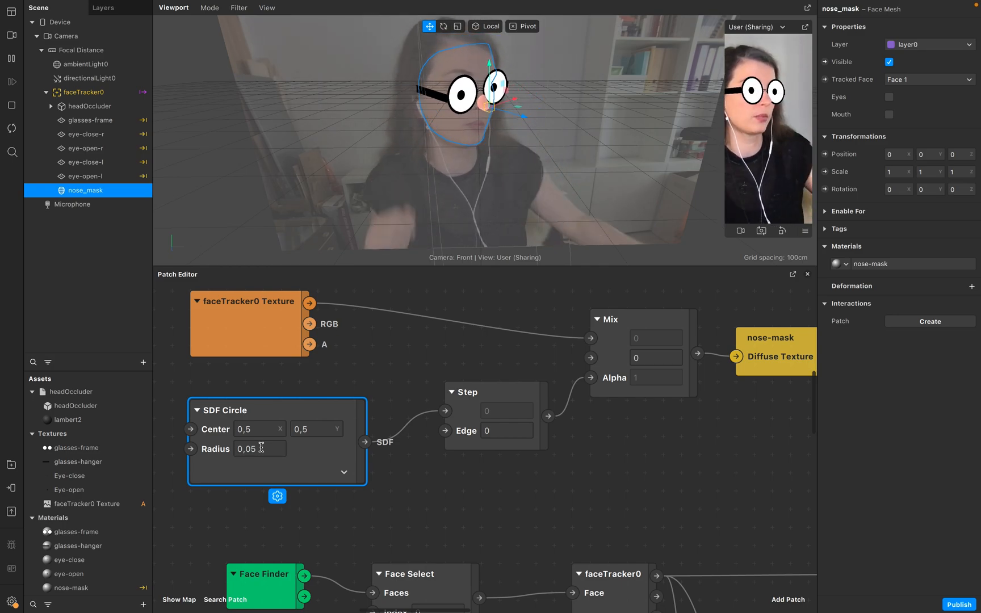
pyautogui.doubleClick(261, 449)
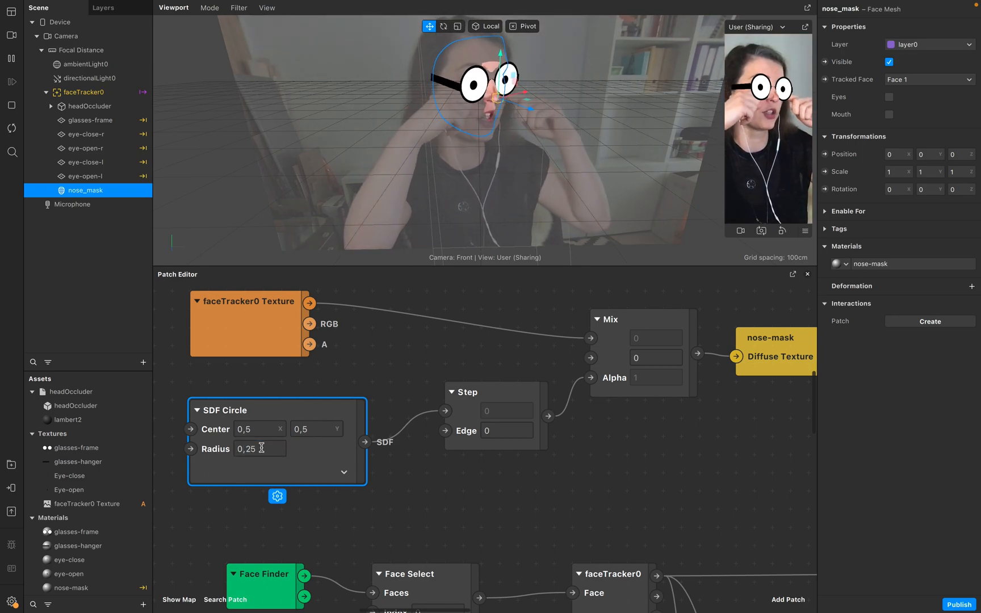
# Set the SDF Circle center's Y value to 0,7.
pyautogui.click(271, 431)
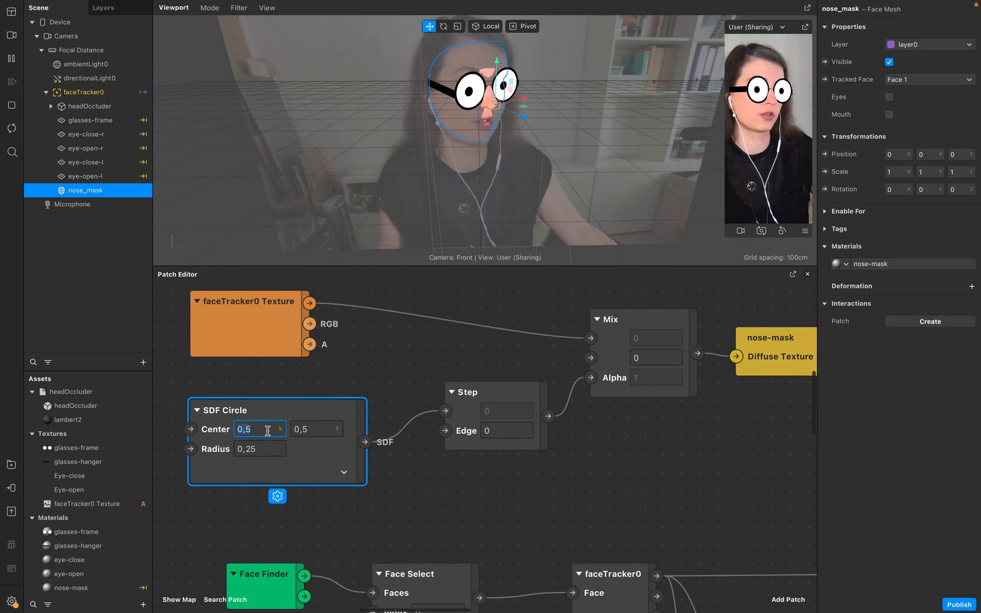
pyautogui.click(305, 428)
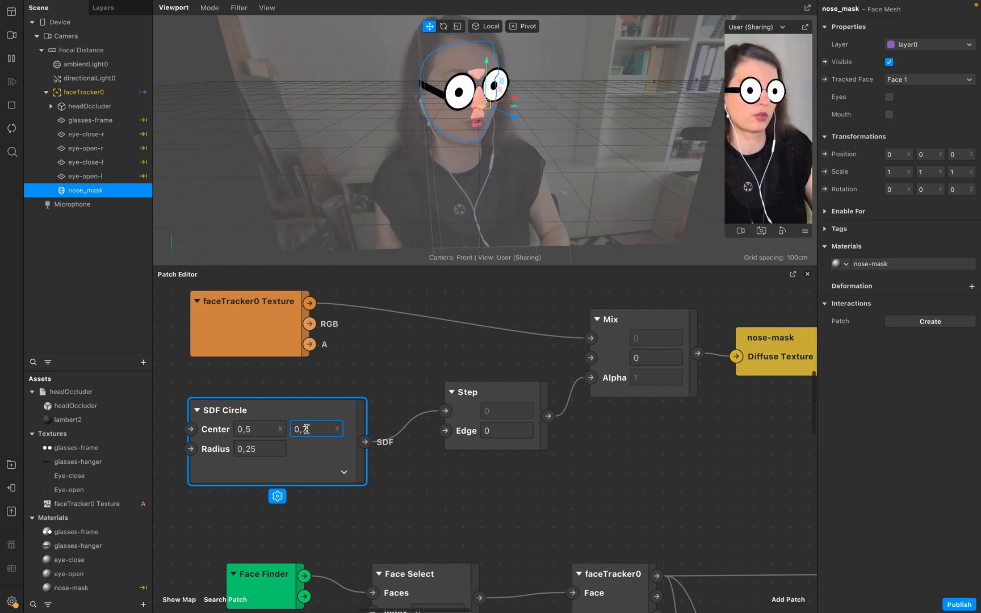
pyautogui.write('7')
pyautogui.hscroll(-5, 317, 448)
pyautogui.press('Return')
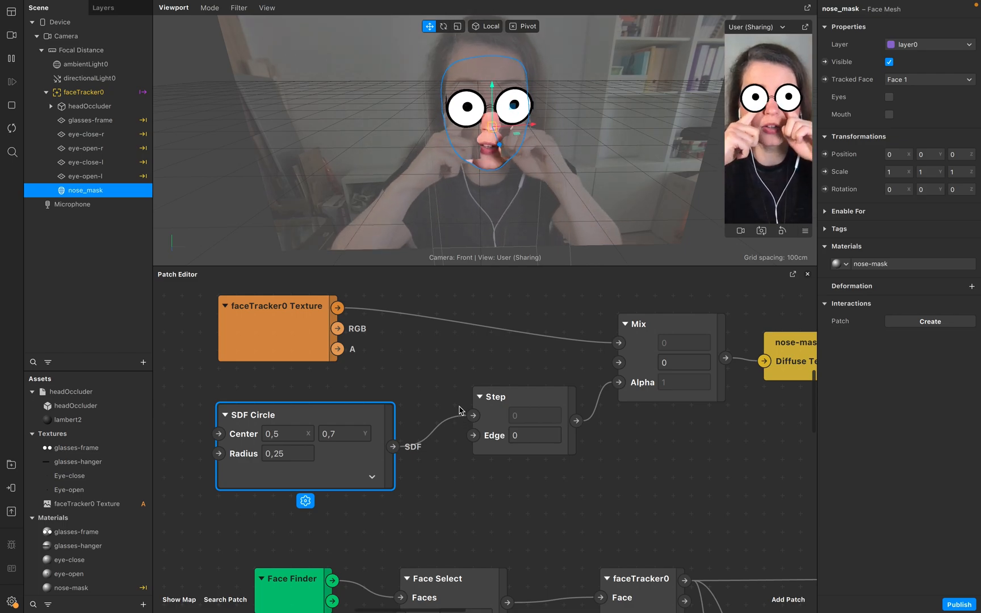
# Set the SDF Circle radius to 0,15.
pyautogui.click(289, 454)
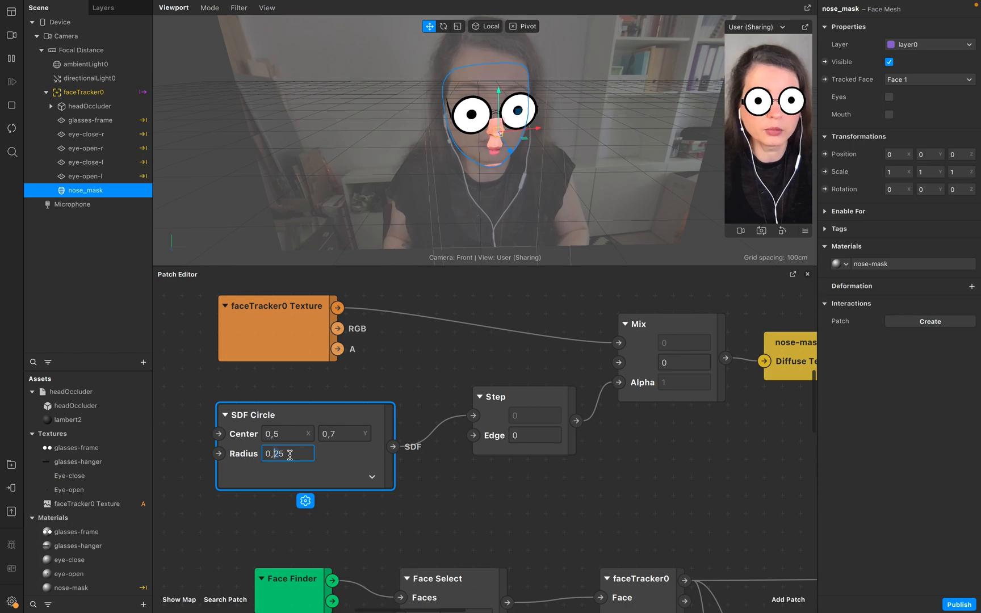
pyautogui.write('1')
pyautogui.press('Return')
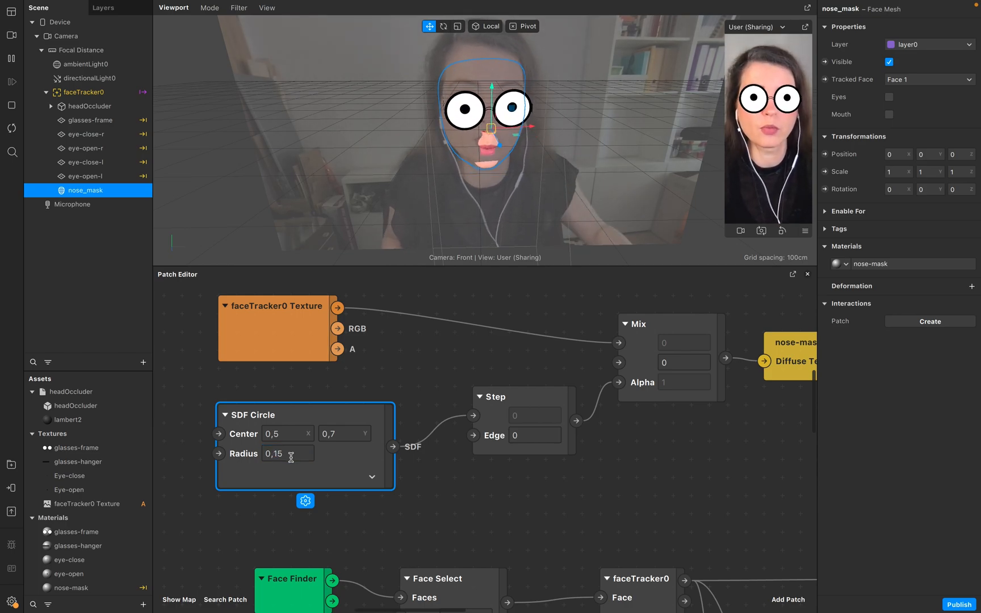
# Set the SDF Circle center's Y value back to 0,5.
pyautogui.click(355, 435)
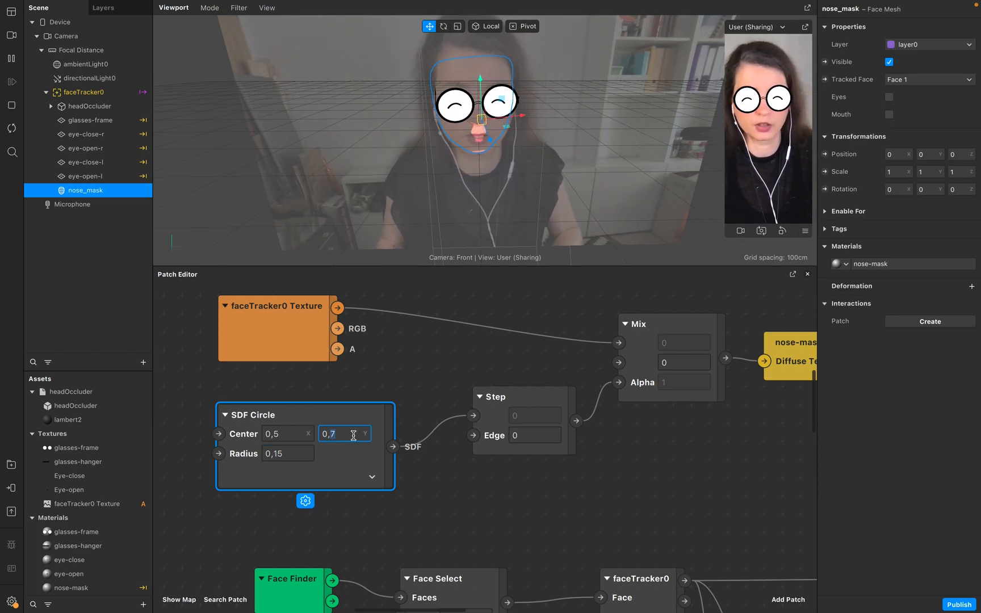
pyautogui.write('5')
pyautogui.press('Return')
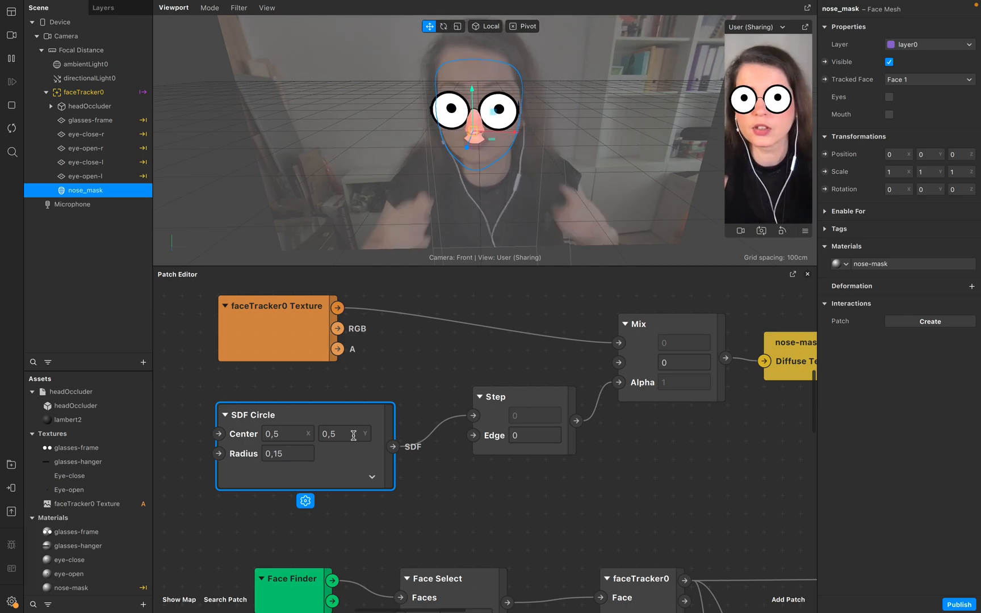
# Set the SDF Circle radius to 0,1 to shrink the nose mask circle.
pyautogui.click(291, 458)
pyautogui.press('Right')
pyautogui.hotkey('shift', 'Left')
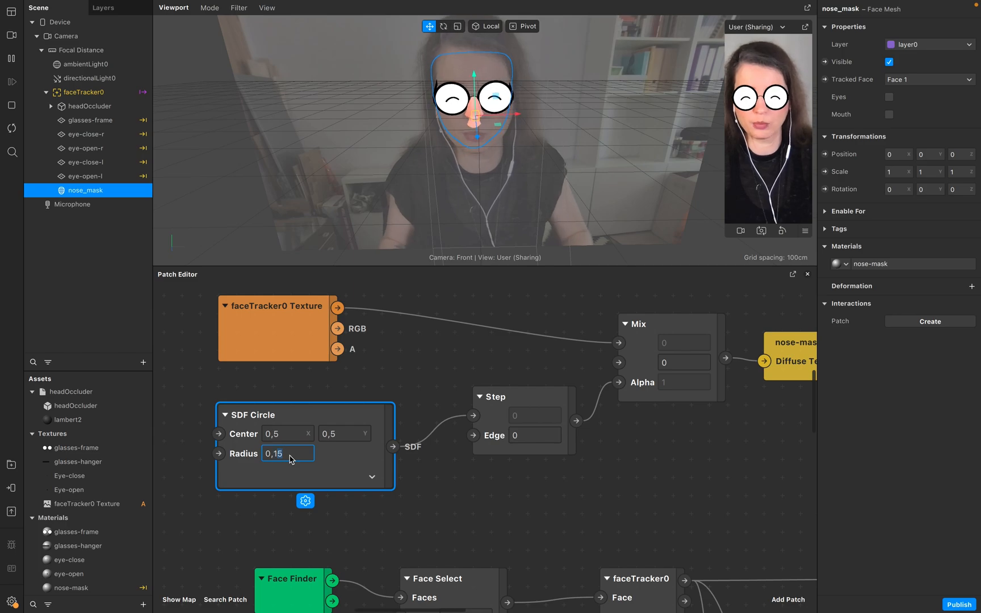
pyautogui.press('Return')
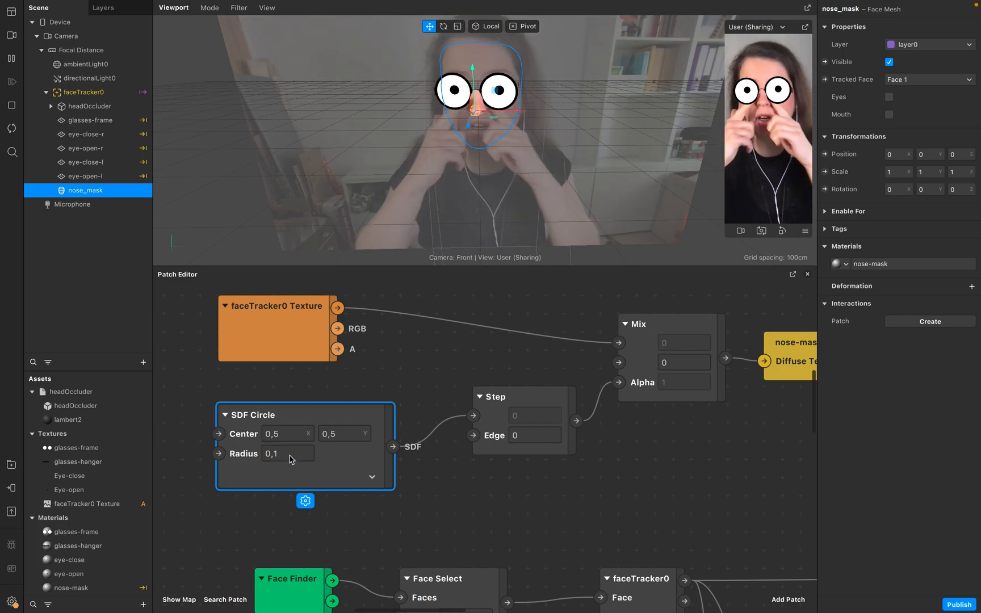